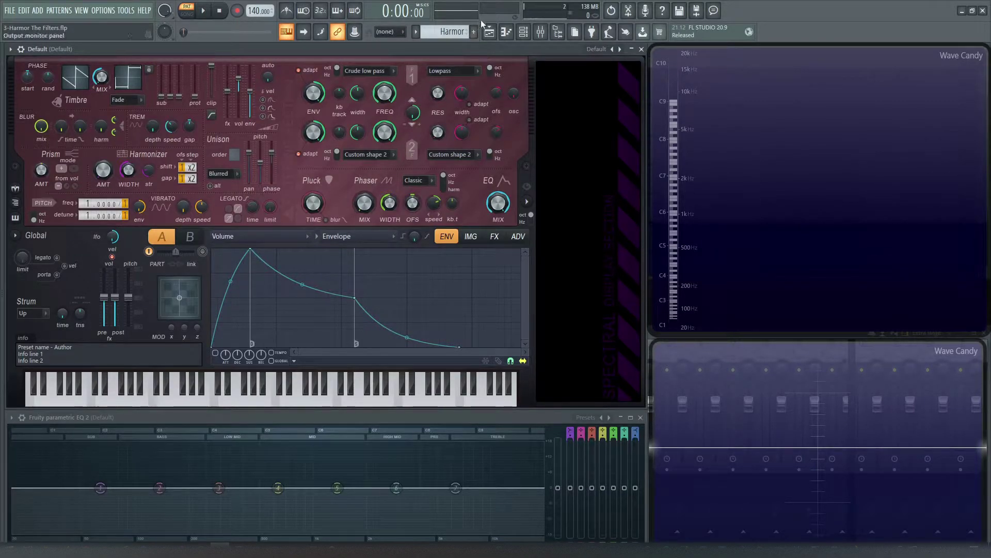
- Load Harmor's Default preset and view the shape choices for filter 1
{"action": "left_click", "coordinate": [601, 49]}
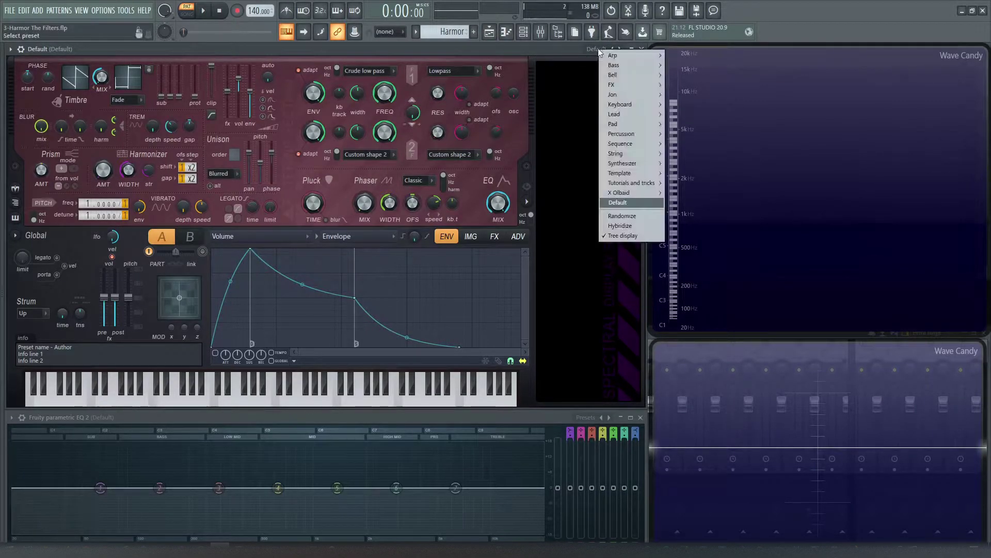
{"action": "left_click", "coordinate": [623, 202]}
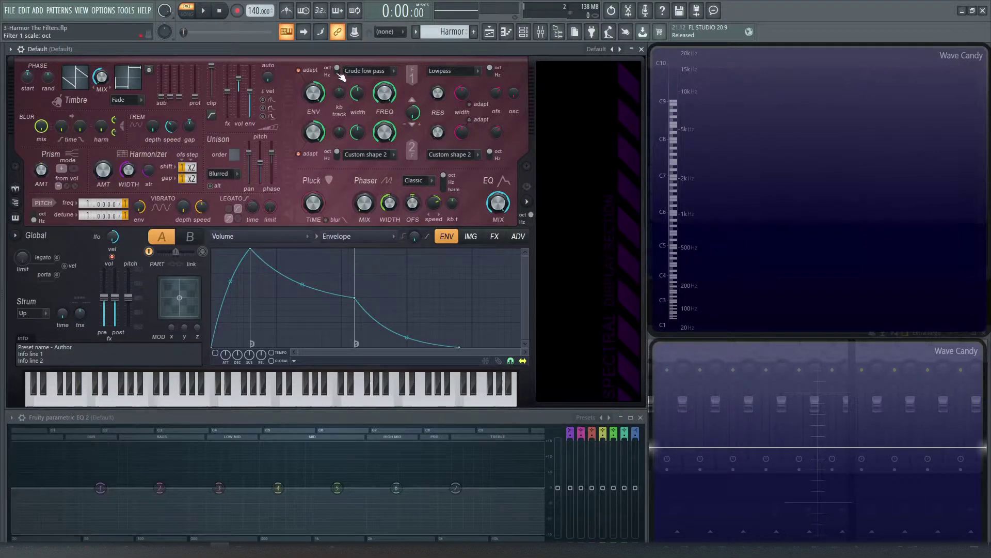
{"action": "left_click", "coordinate": [376, 73]}
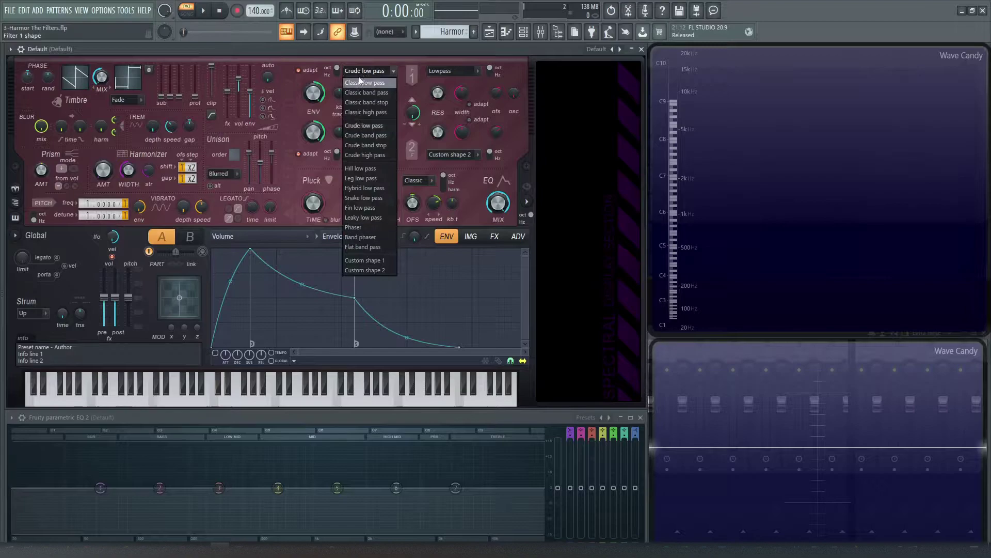
{"action": "left_click", "coordinate": [411, 50]}
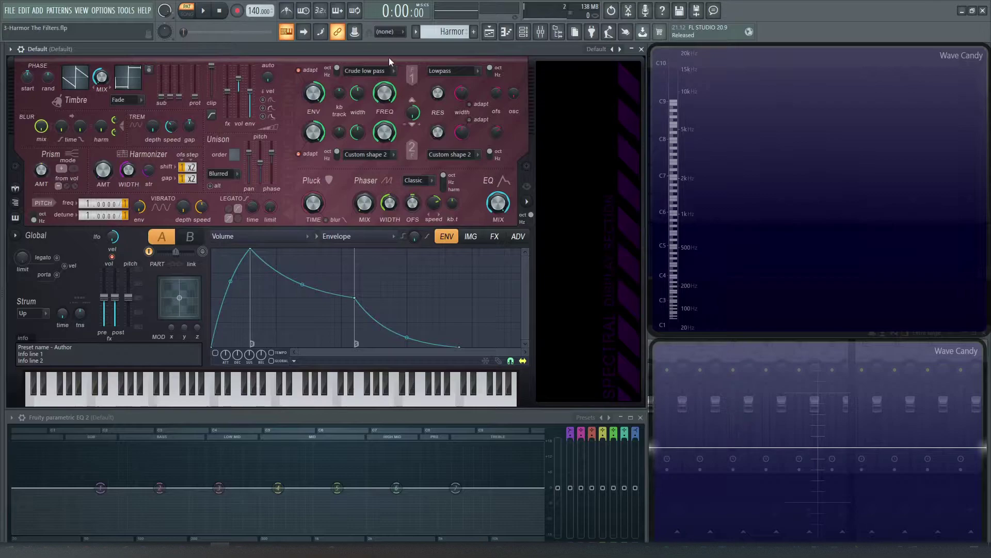
- Play repeated C4 notes while lowering the filter 1 frequency of the Crude low pass
{"action": "key", "text": "z"}
{"action": "key", "text": "z"}
{"action": "key", "text": "z"}
{"action": "key", "text": "z"}
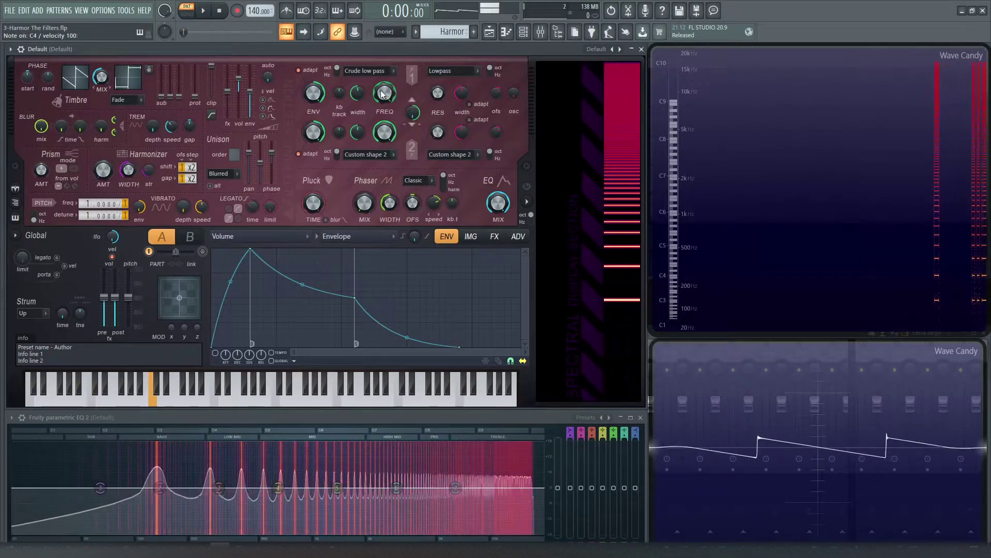
{"action": "left_click_drag", "start_coordinate": [382, 94], "coordinate": [382, 113]}
{"action": "key", "text": "z"}
{"action": "key", "text": "z"}
{"action": "key", "text": "z"}
{"action": "key", "text": "z"}
{"action": "key", "text": "z"}
{"action": "key", "text": "z"}
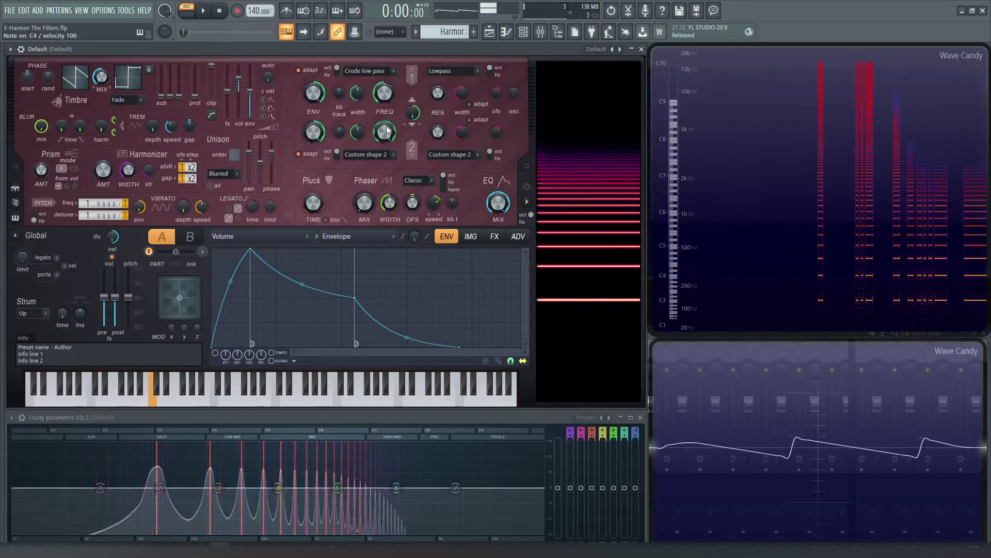
- Set the filter 2 shape to Phaser and sweep the filter 2 frequency while C4 plays
{"action": "left_click", "coordinate": [379, 155]}
{"action": "left_click", "coordinate": [362, 310]}
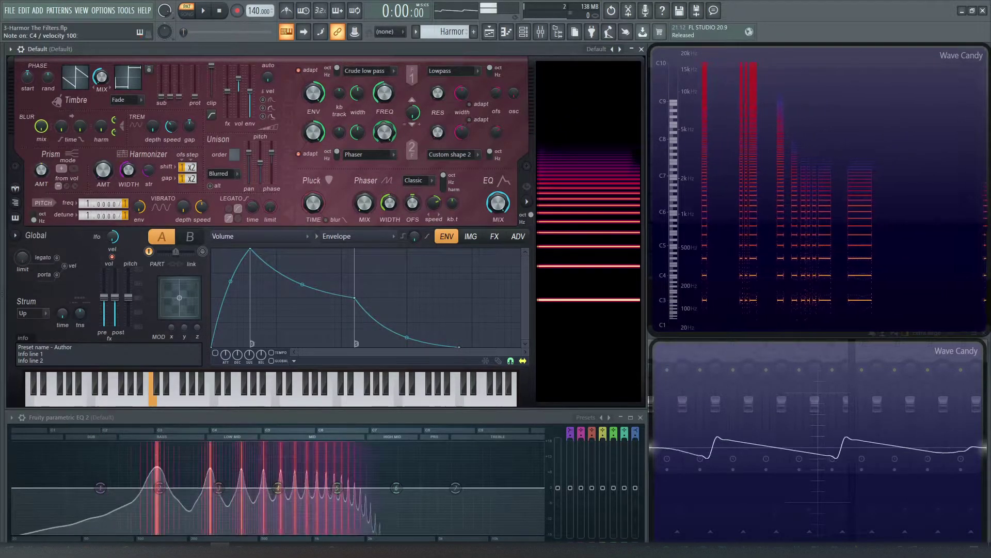
{"action": "left_click_drag", "start_coordinate": [384, 132], "coordinate": [384, 173]}
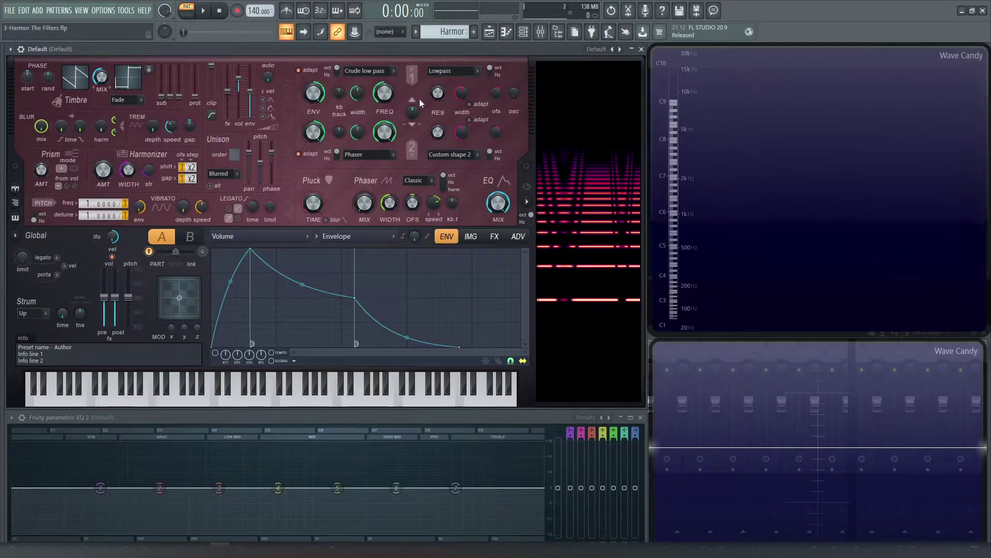
- Move the filter 1 and 2 mix between serial and parallel routing, including 100% parallel
{"action": "left_click_drag", "start_coordinate": [412, 112], "coordinate": [411, 98]}
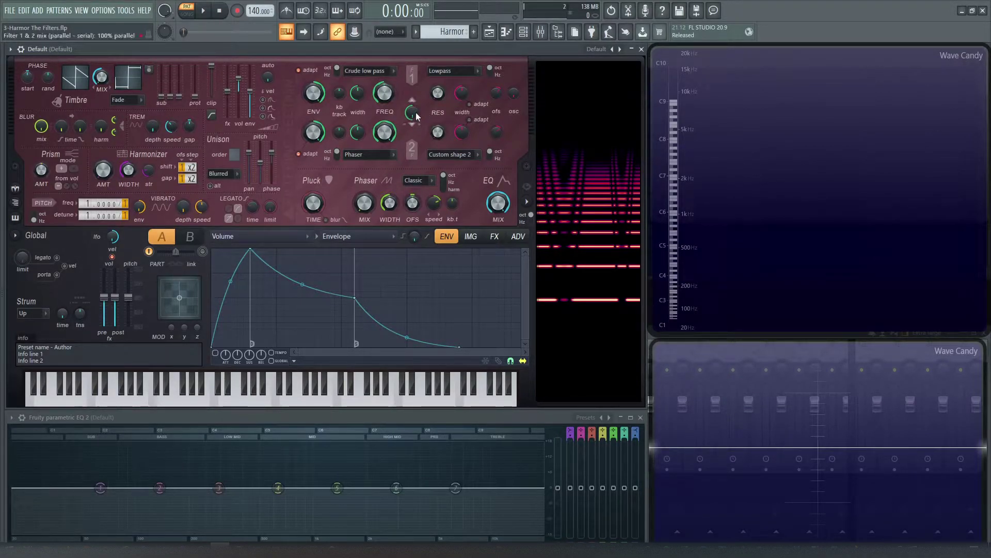
{"action": "mouse_move", "coordinate": [413, 113]}
{"action": "left_mouse_down"}
{"action": "mouse_move", "coordinate": [414, 98]}
{"action": "mouse_move", "coordinate": [416, 123]}
{"action": "left_mouse_up"}
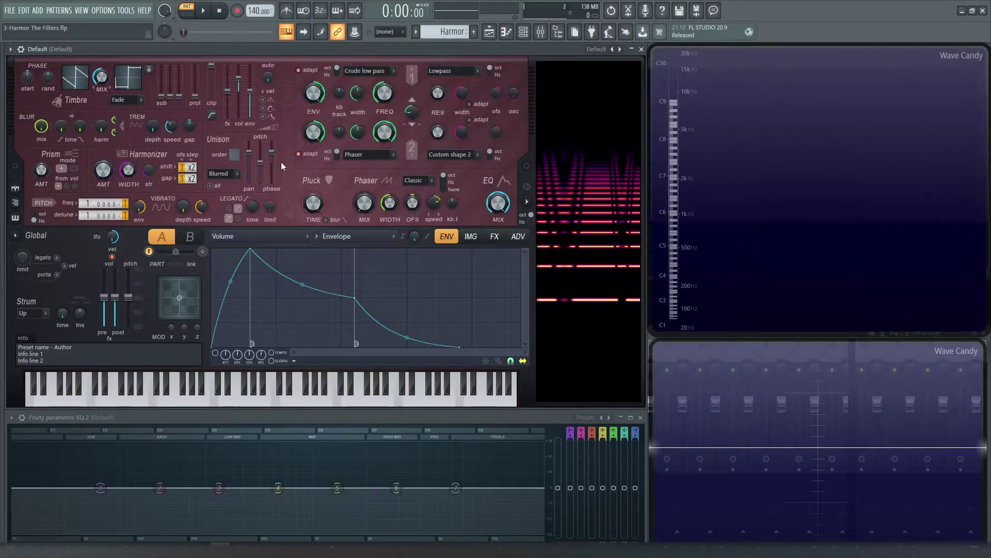
{"action": "left_click_drag", "start_coordinate": [412, 110], "coordinate": [412, 101]}
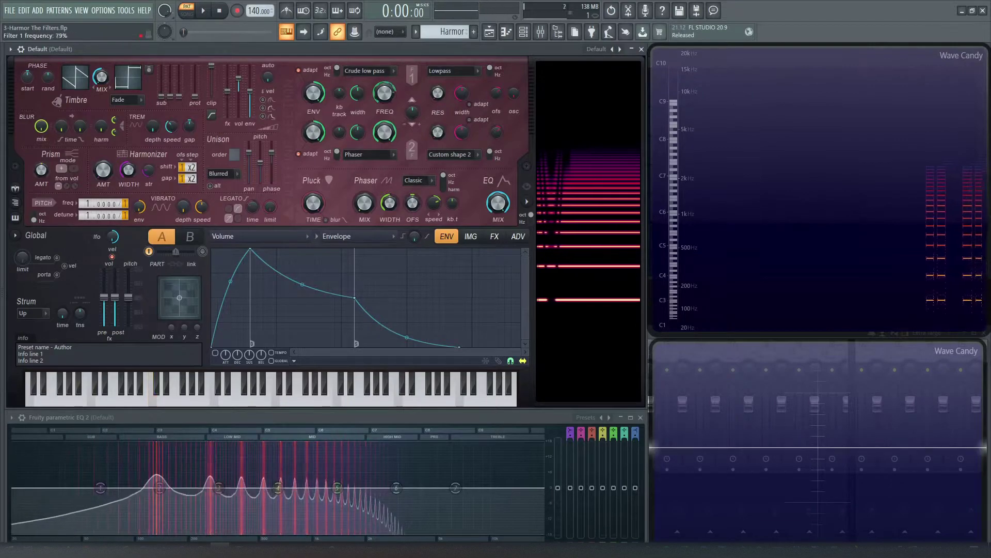
- Sweep the filter 1 frequency, then vary the parallel-serial filter mix around 50% serial and adjust the filter 2 frequency
{"action": "left_click_drag", "start_coordinate": [385, 94], "coordinate": [383, 81]}
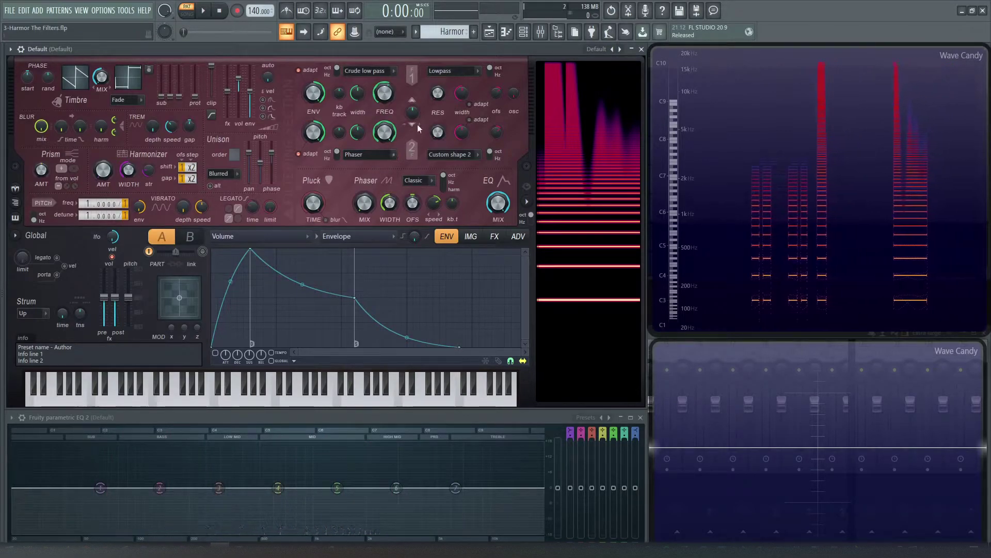
{"action": "left_click_drag", "start_coordinate": [414, 115], "coordinate": [383, 134]}
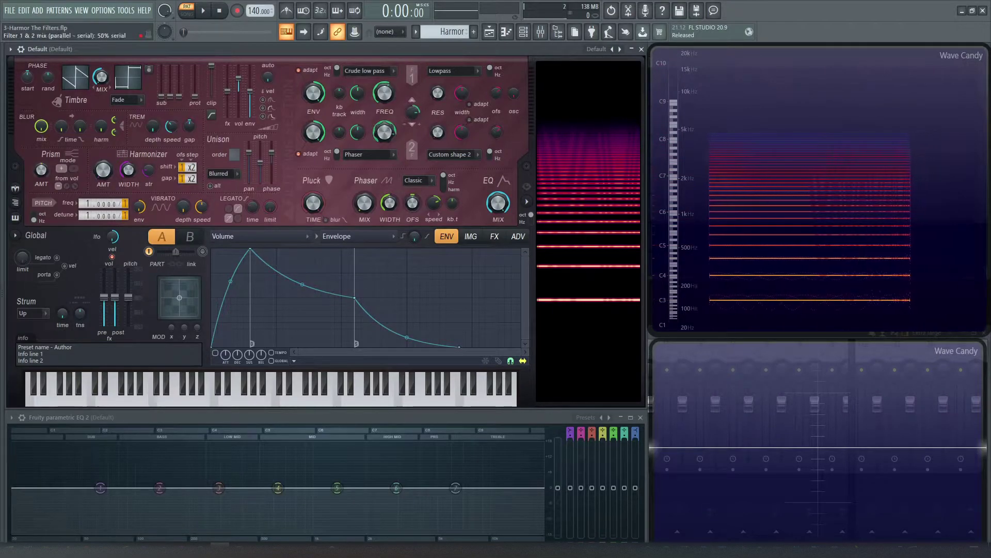
{"action": "mouse_move", "coordinate": [413, 111]}
{"action": "left_mouse_down"}
{"action": "mouse_move", "coordinate": [386, 139]}
{"action": "mouse_move", "coordinate": [413, 101]}
{"action": "left_mouse_up"}
{"action": "mouse_move", "coordinate": [394, 136]}
{"action": "left_mouse_down"}
{"action": "mouse_move", "coordinate": [394, 146]}
{"action": "mouse_move", "coordinate": [394, 135]}
{"action": "left_mouse_up"}
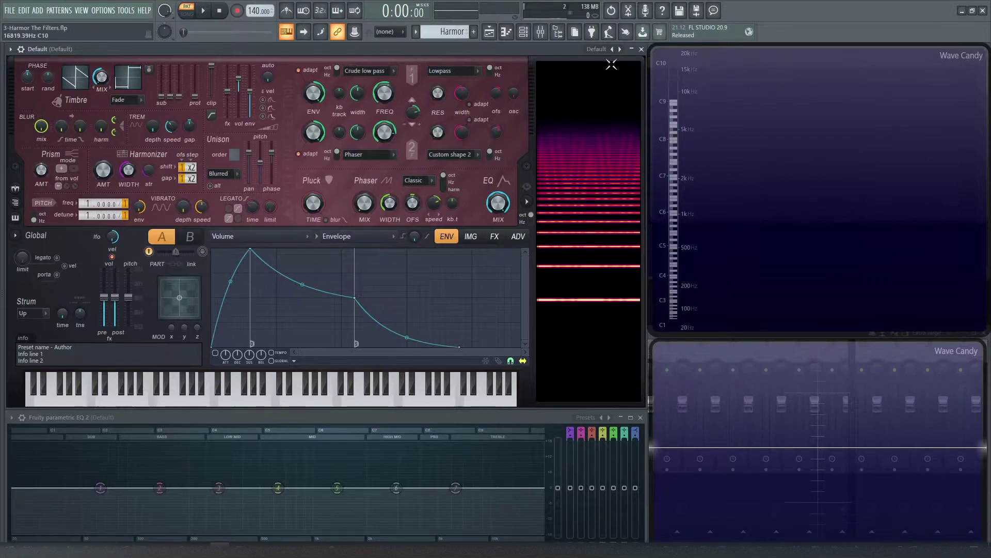
- Reload Harmor's Default preset and set the filter 1 shape to Crude high pass
{"action": "left_click", "coordinate": [598, 52]}
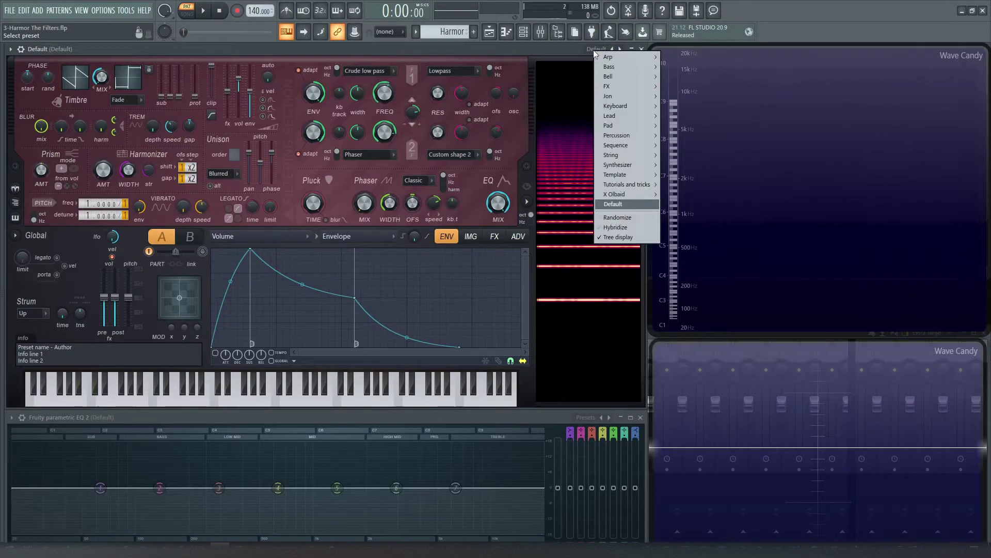
{"action": "left_click", "coordinate": [627, 204]}
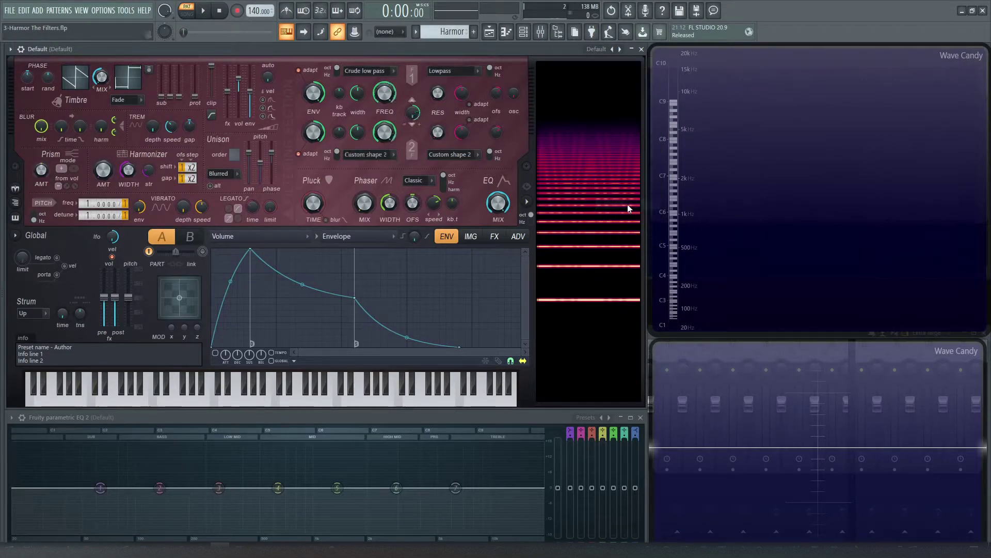
{"action": "left_click", "coordinate": [395, 72]}
{"action": "left_click", "coordinate": [393, 72]}
{"action": "left_click", "coordinate": [393, 77]}
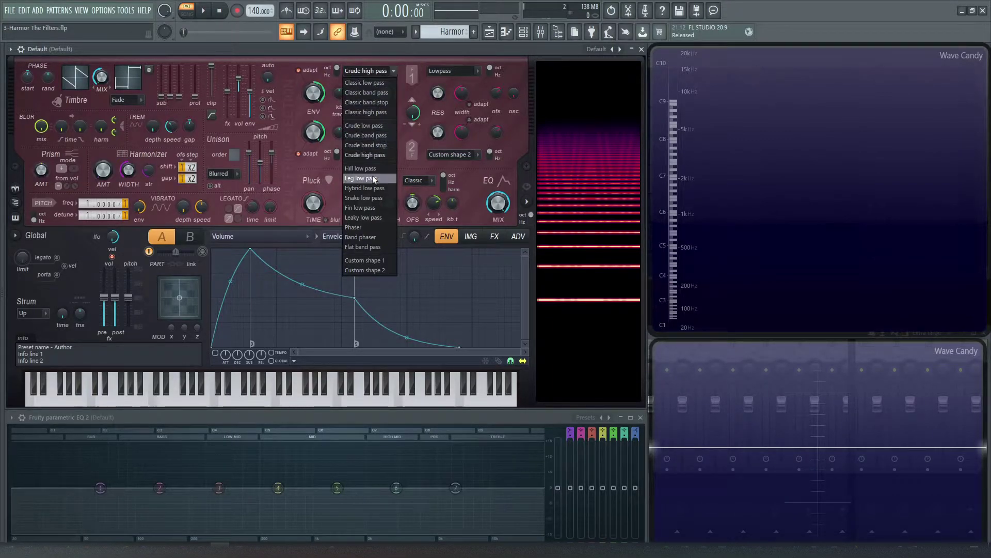
- Set the filter 1 shape to Classic low pass and play C4 while lowering its frequency
{"action": "left_click", "coordinate": [375, 72]}
{"action": "left_click", "coordinate": [375, 72]}
{"action": "left_click", "coordinate": [371, 83]}
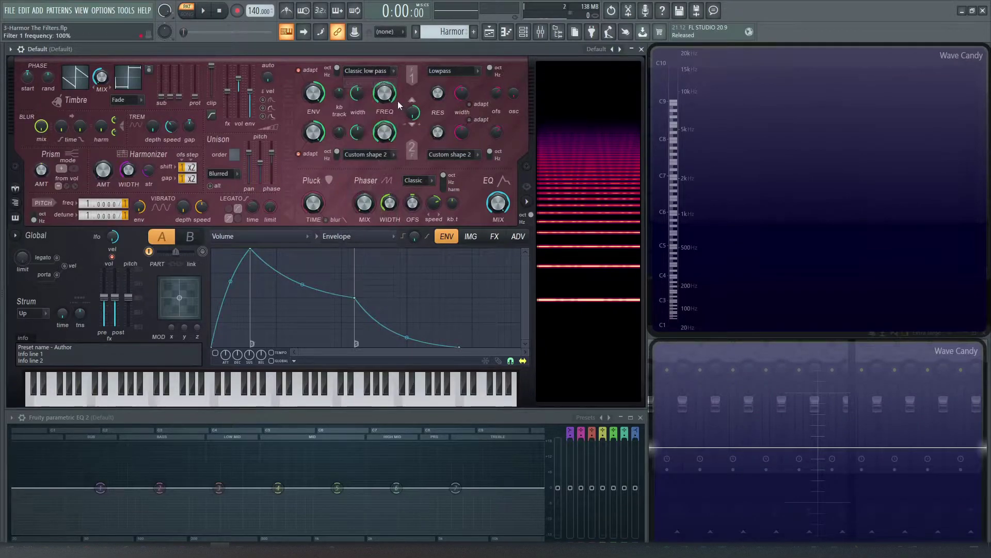
{"action": "key", "text": "z"}
{"action": "left_click_drag", "start_coordinate": [389, 93], "coordinate": [388, 119]}
{"action": "key", "text": "z"}
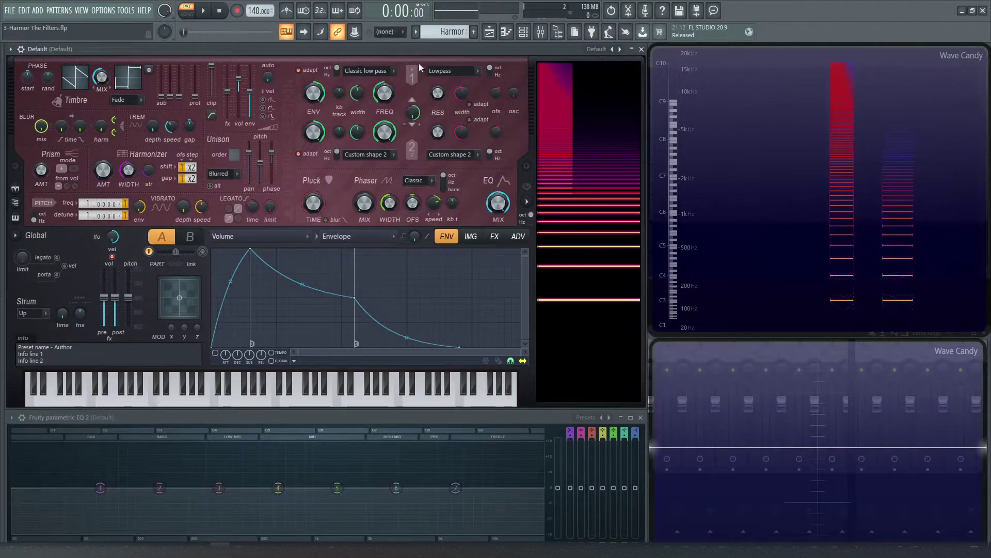
- Switch the filter 1 shape to Crude low pass and then Hill low pass, playing C4 to compare them
{"action": "left_click", "coordinate": [391, 73]}
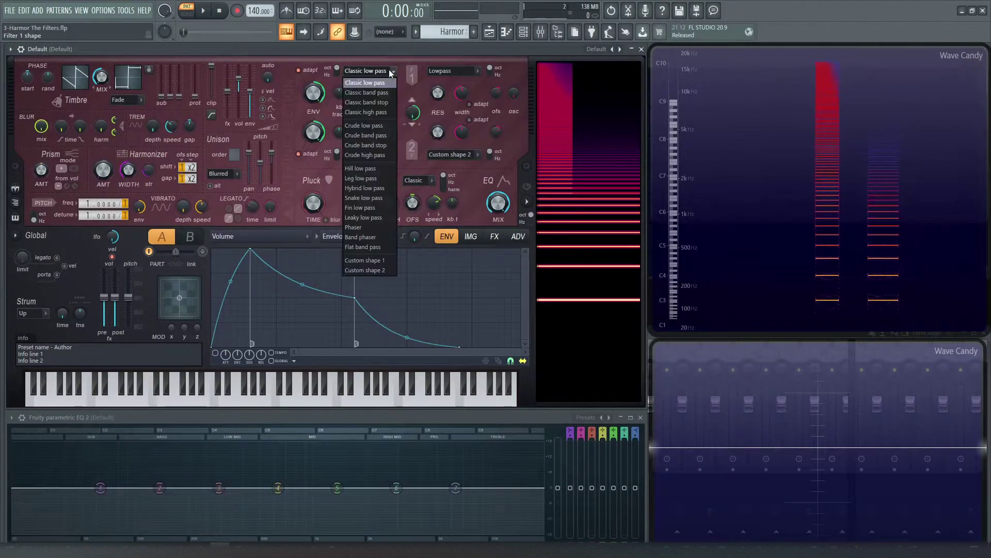
{"action": "left_click", "coordinate": [375, 125]}
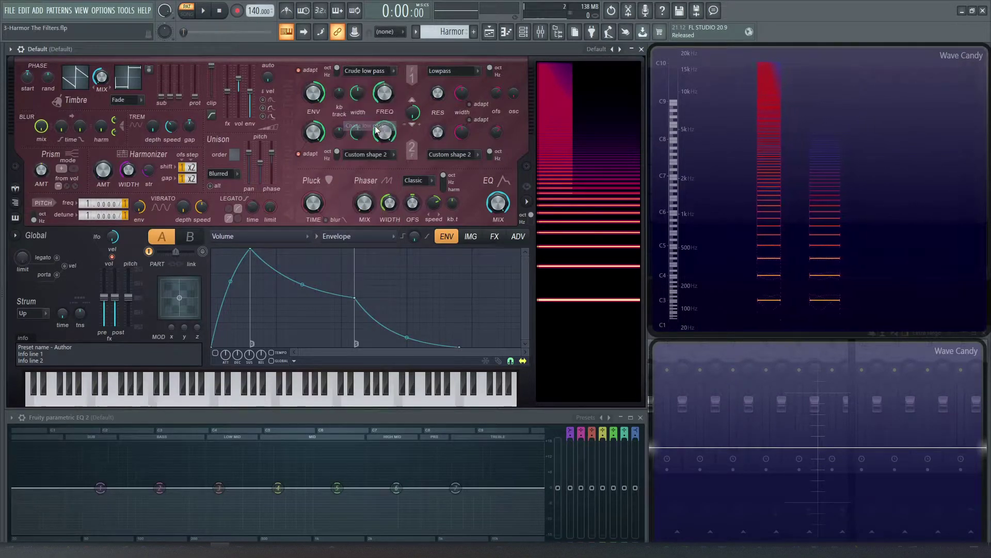
{"action": "left_click", "coordinate": [377, 72]}
{"action": "left_click", "coordinate": [365, 169]}
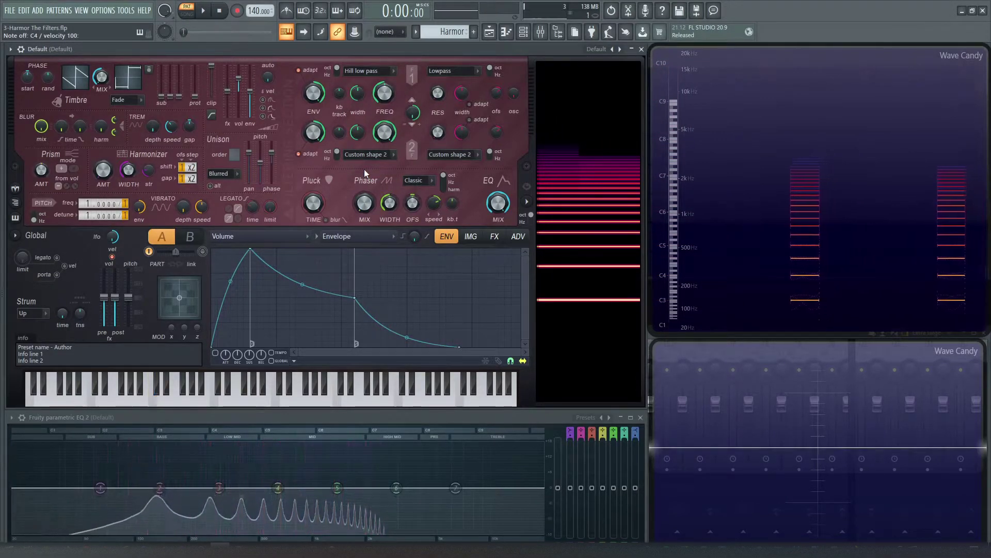
- Try the Leg low pass and Hybrid low pass shapes on filter 1 while playing C4
{"action": "left_click", "coordinate": [368, 71]}
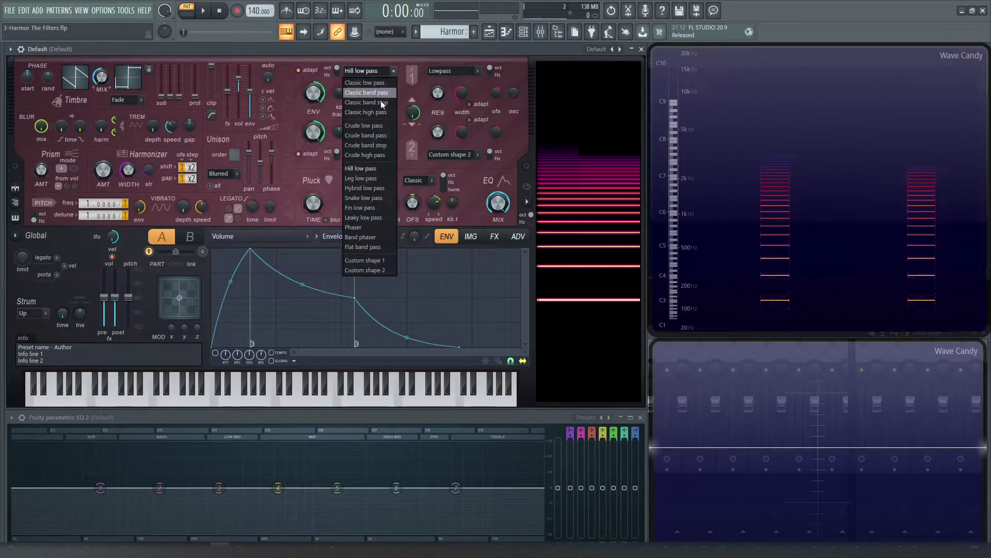
{"action": "left_click", "coordinate": [377, 179]}
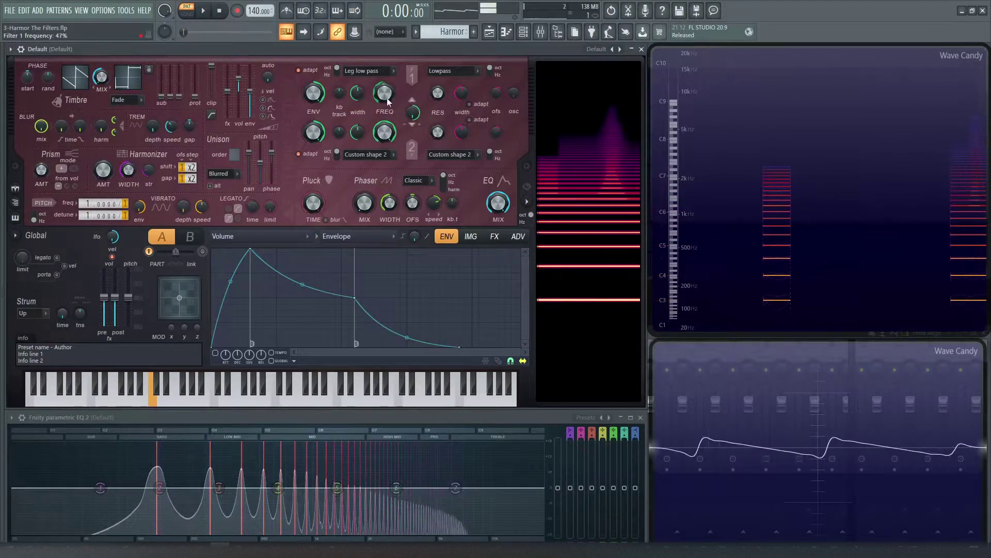
{"action": "left_click", "coordinate": [377, 75]}
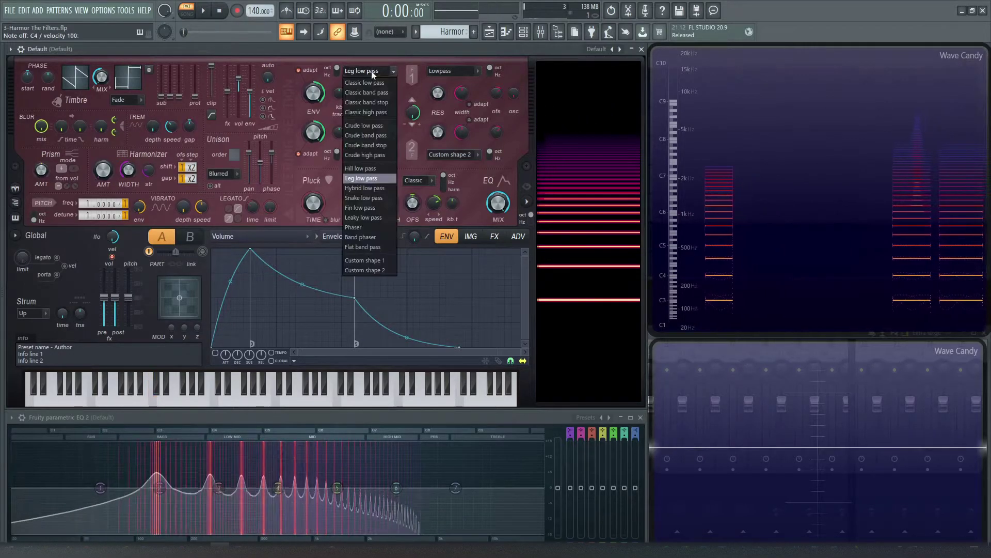
{"action": "left_click", "coordinate": [370, 191]}
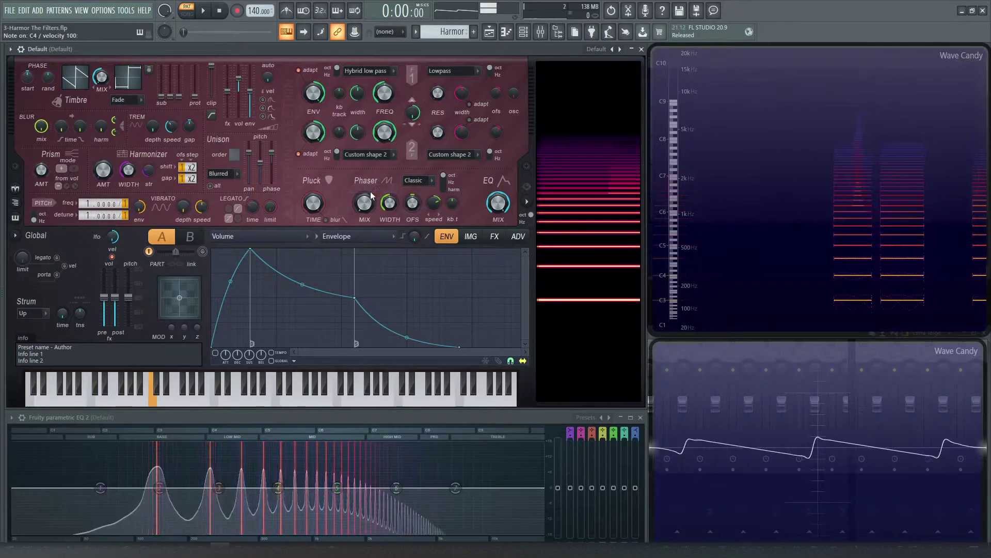
- Set the filter 1 shape to Snake low pass and sweep its frequency up and down while C4 plays
{"action": "left_click", "coordinate": [356, 73]}
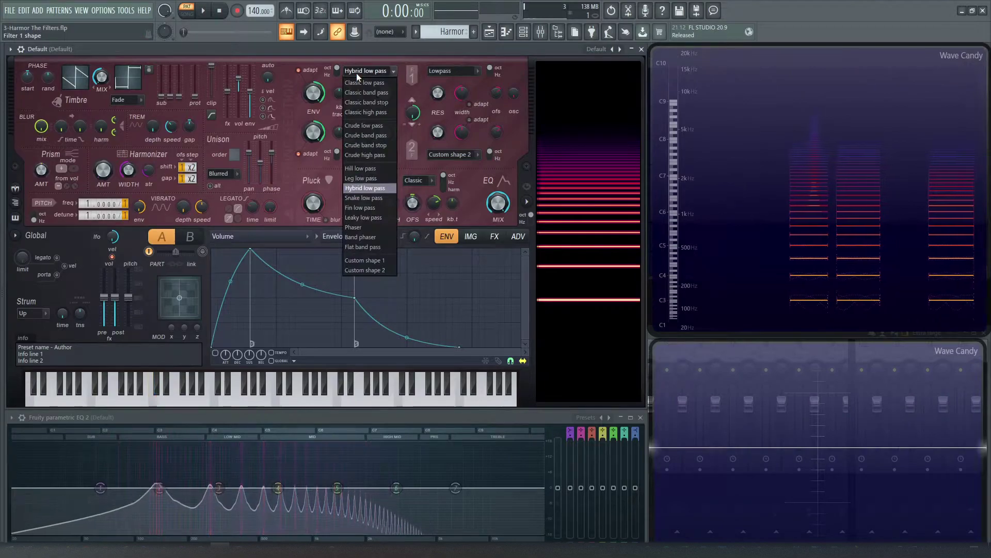
{"action": "left_click", "coordinate": [365, 198]}
{"action": "mouse_move", "coordinate": [385, 96]}
{"action": "left_mouse_down"}
{"action": "mouse_move", "coordinate": [386, 78]}
{"action": "mouse_move", "coordinate": [385, 112]}
{"action": "mouse_move", "coordinate": [386, 68]}
{"action": "mouse_move", "coordinate": [387, 101]}
{"action": "left_mouse_up"}
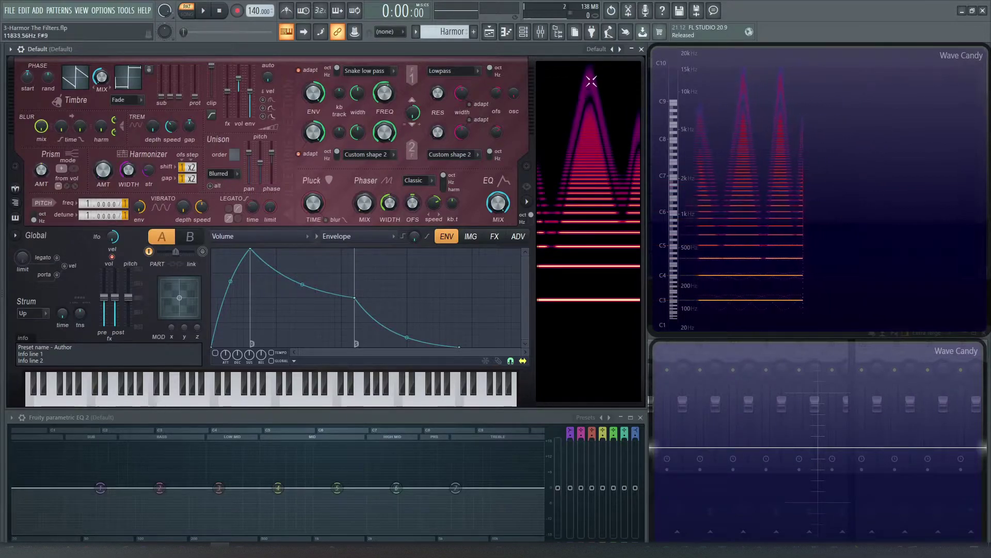
{"action": "mouse_move", "coordinate": [392, 99]}
{"action": "left_mouse_down"}
{"action": "mouse_move", "coordinate": [392, 91]}
{"action": "mouse_move", "coordinate": [392, 103]}
{"action": "left_mouse_up"}
- Set the filter 1 shape to Fin low pass and play C4 to hear it
{"action": "left_click", "coordinate": [369, 71]}
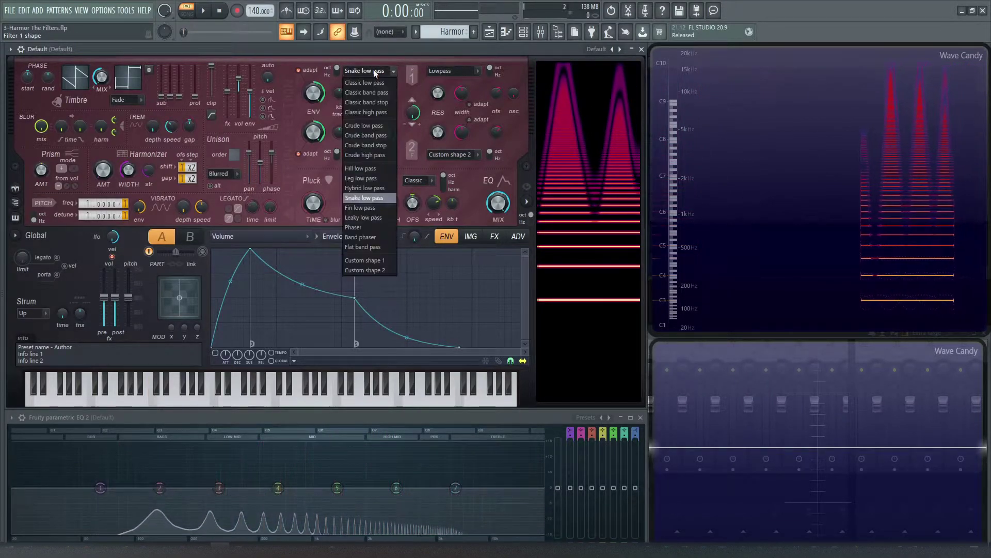
{"action": "left_click", "coordinate": [364, 207]}
{"action": "key", "text": "z"}
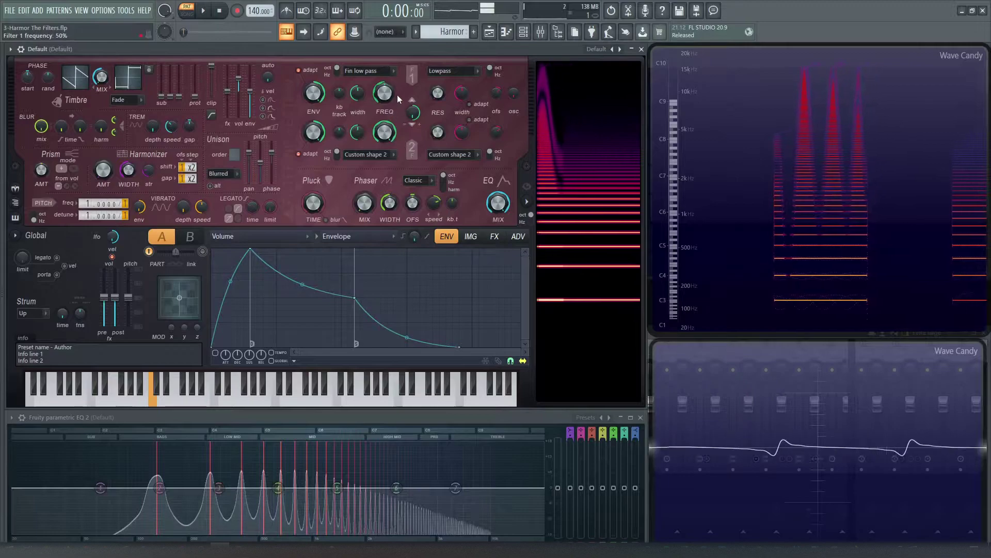
- Set the filter 1 shape to Leaky low pass and raise the filter 1 frequency to 100%
{"action": "left_click", "coordinate": [375, 71]}
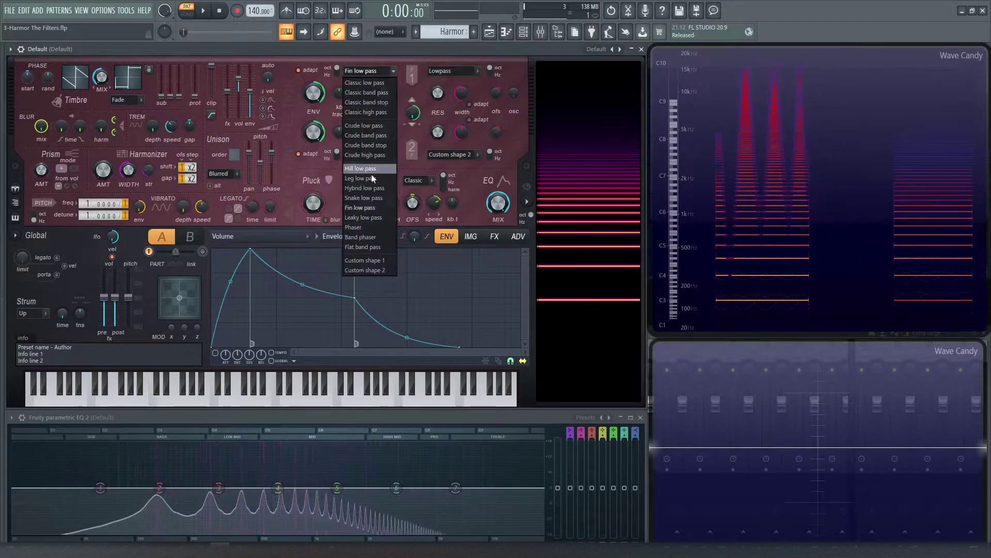
{"action": "left_click", "coordinate": [371, 218]}
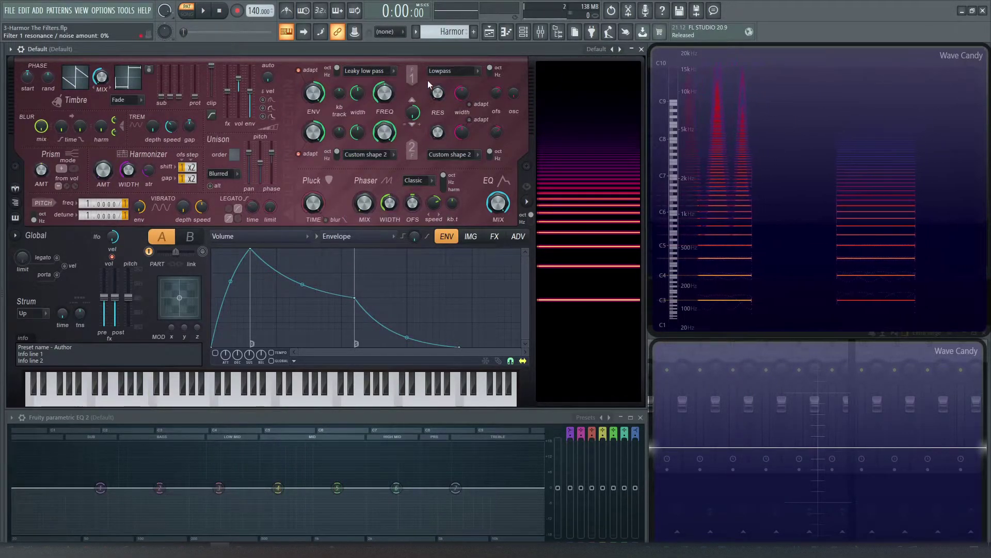
{"action": "key", "text": "z"}
{"action": "left_click_drag", "start_coordinate": [388, 97], "coordinate": [387, 56]}
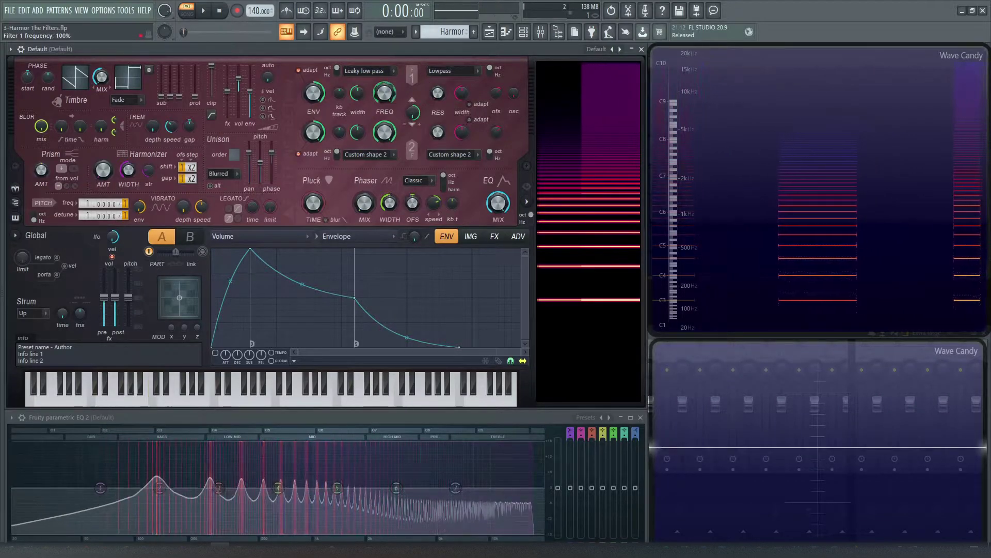
- Play C4 notes while sweeping the Leaky low pass frequency down and back up
{"action": "key", "text": "z"}
{"action": "left_click_drag", "start_coordinate": [387, 96], "coordinate": [387, 144]}
{"action": "key", "text": "z"}
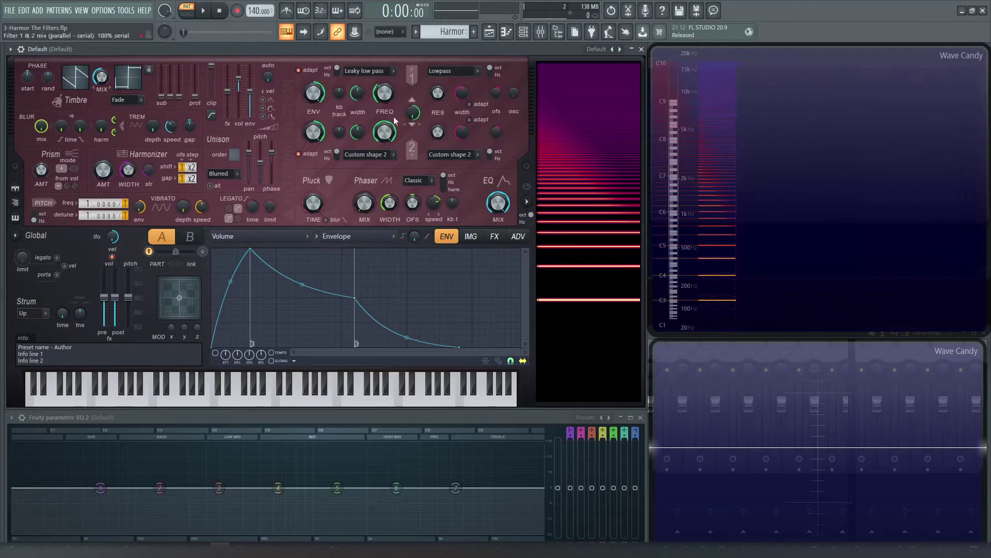
{"action": "key", "text": "z"}
{"action": "mouse_move", "coordinate": [385, 93]}
{"action": "left_mouse_down"}
{"action": "mouse_move", "coordinate": [385, 78]}
{"action": "mouse_move", "coordinate": [385, 90]}
{"action": "left_mouse_up"}
{"action": "key", "text": "z"}
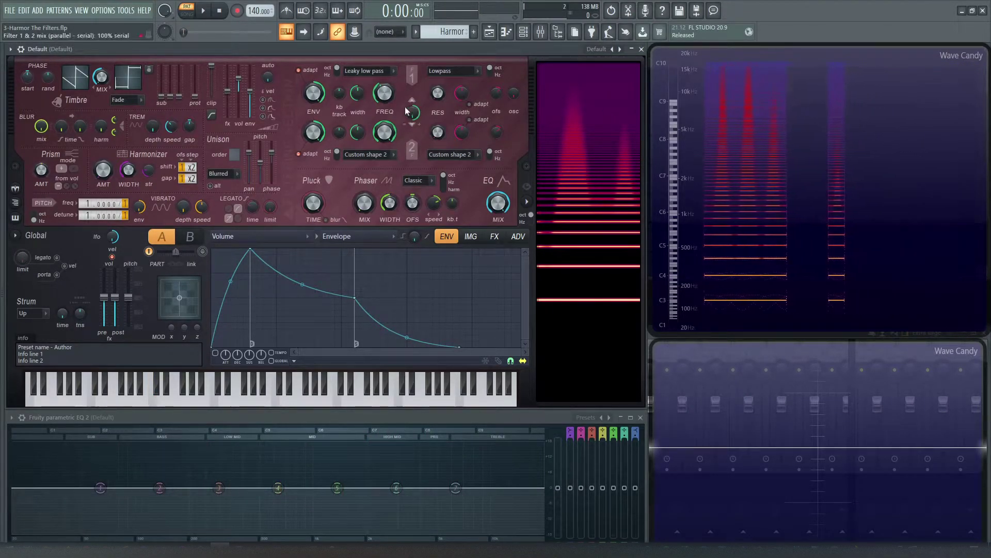
- Set the filter 2 shape to Leaky low pass and sweep the filter 2 frequency down and back up while C4 plays
{"action": "left_click", "coordinate": [381, 157]}
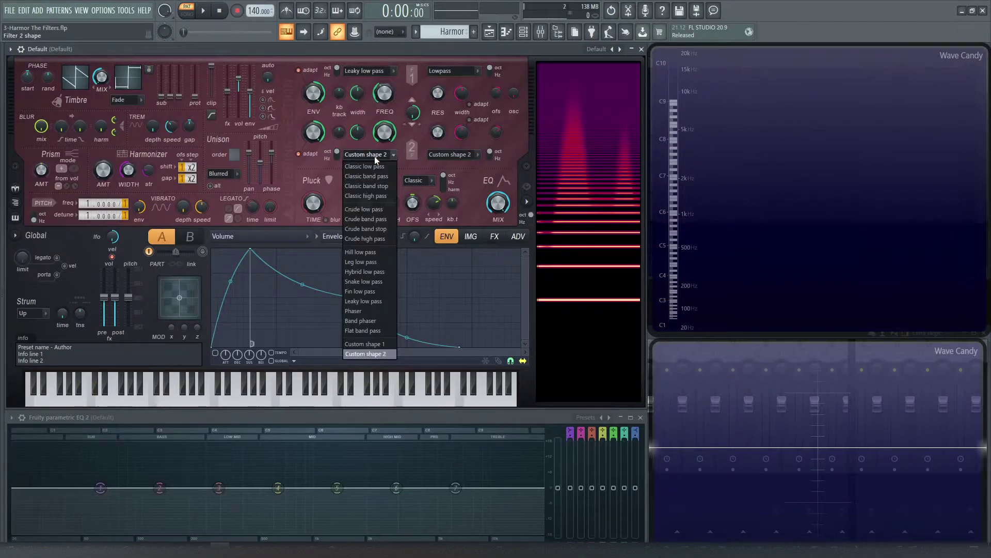
{"action": "left_click", "coordinate": [383, 302]}
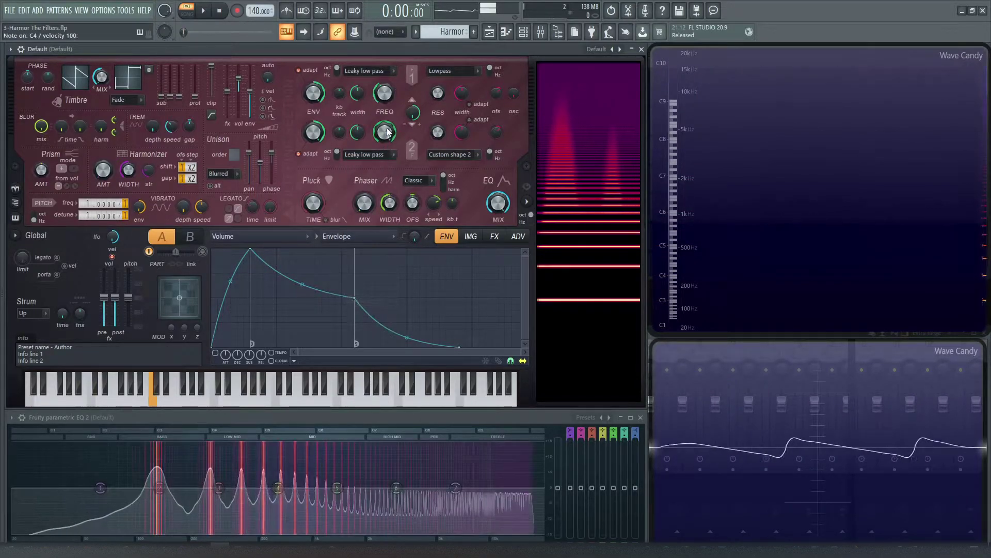
{"action": "left_click_drag", "start_coordinate": [385, 133], "coordinate": [385, 157]}
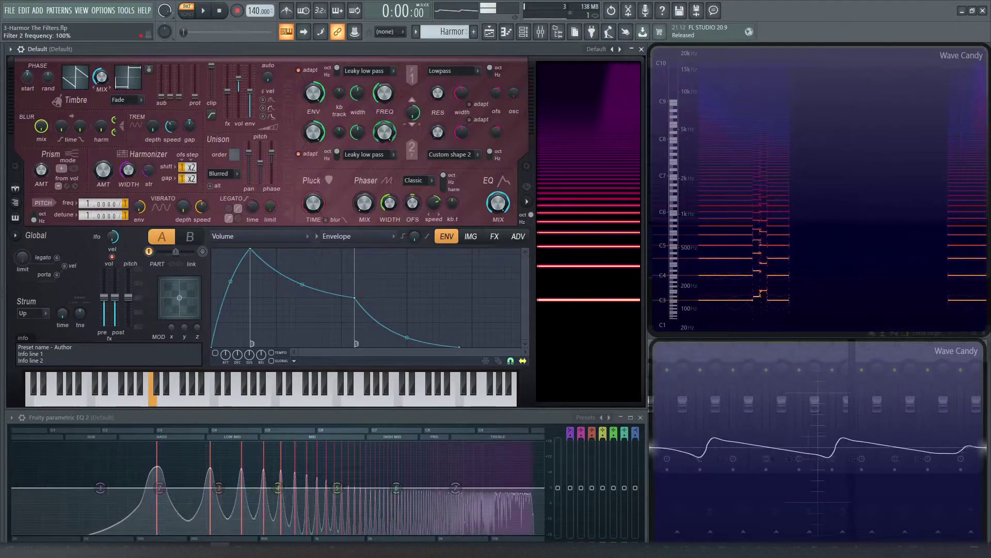
{"action": "mouse_move", "coordinate": [385, 132]}
{"action": "left_mouse_down"}
{"action": "mouse_move", "coordinate": [385, 152]}
{"action": "mouse_move", "coordinate": [384, 135]}
{"action": "left_mouse_up"}
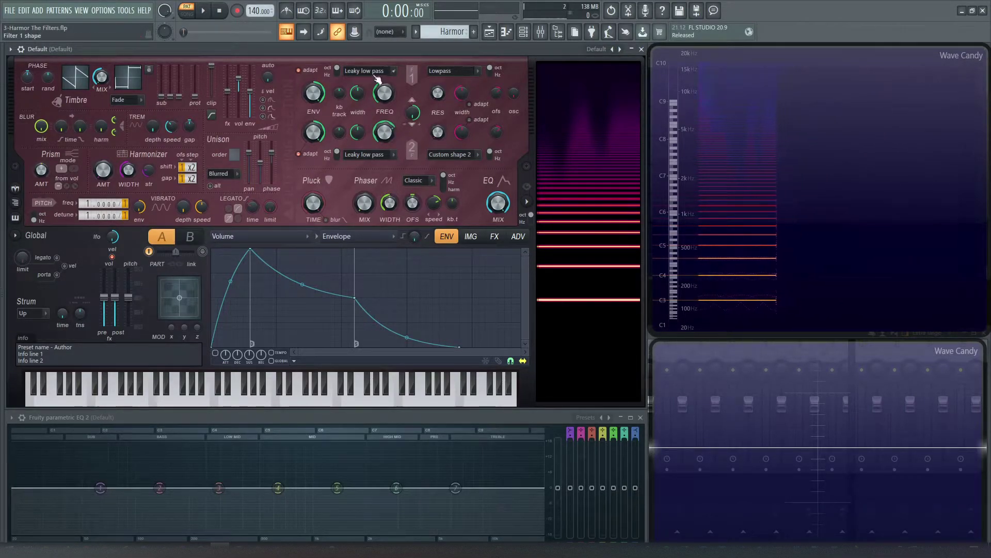
- Reload the Default preset and set the filter 1 shape to Classic band pass
{"action": "left_click", "coordinate": [597, 56]}
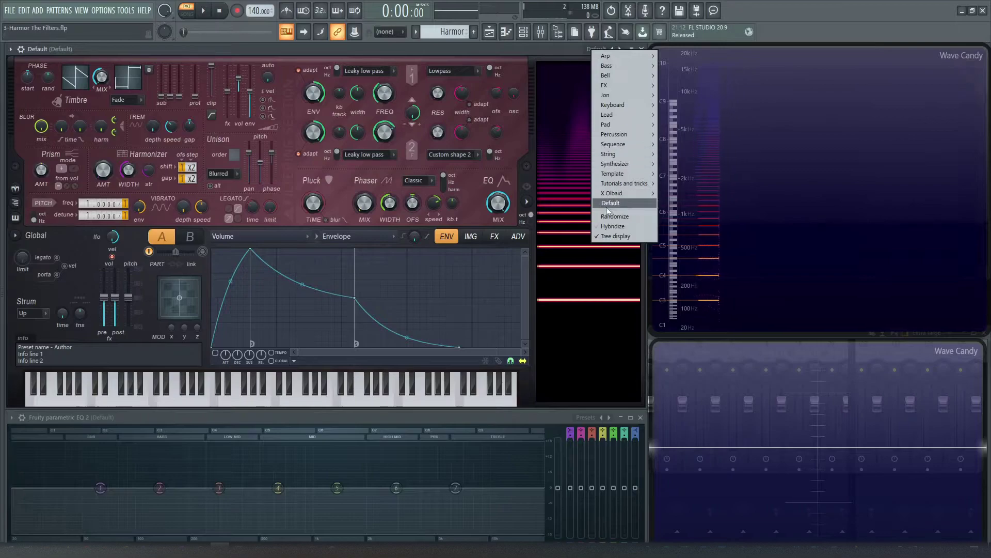
{"action": "left_click", "coordinate": [625, 214]}
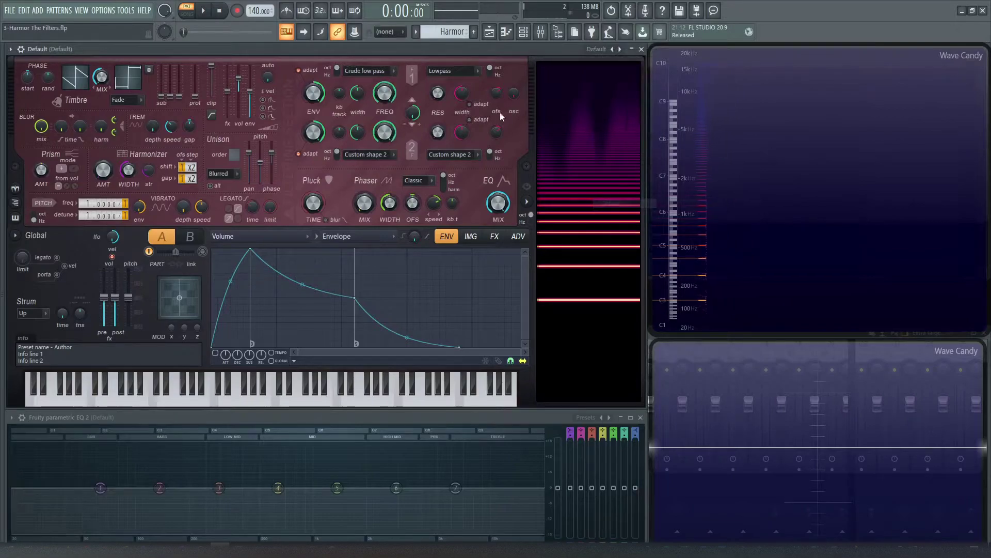
{"action": "left_click", "coordinate": [368, 75]}
{"action": "left_click", "coordinate": [375, 90]}
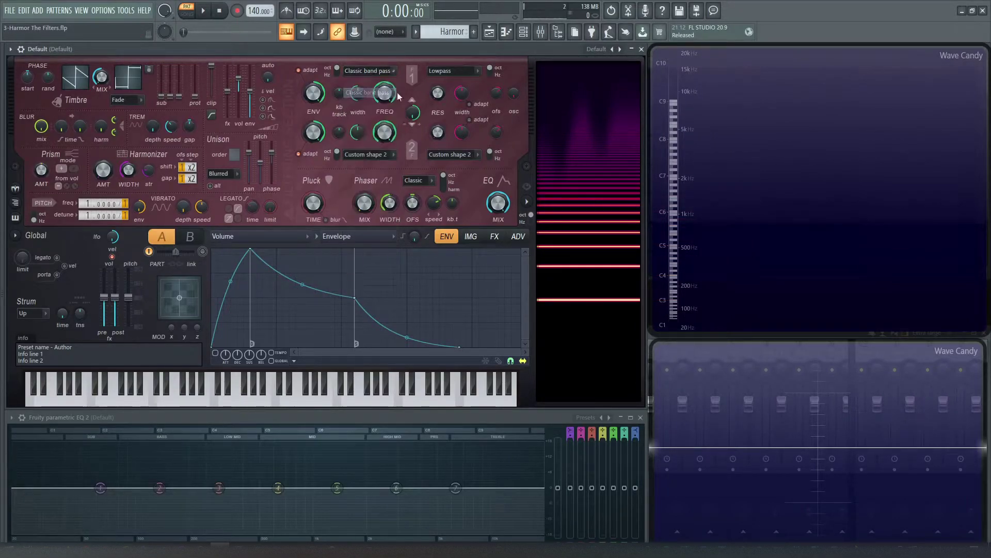
- Play C4 notes while sweeping the filter 1 frequency to audition the Classic band pass
{"action": "key", "text": "z"}
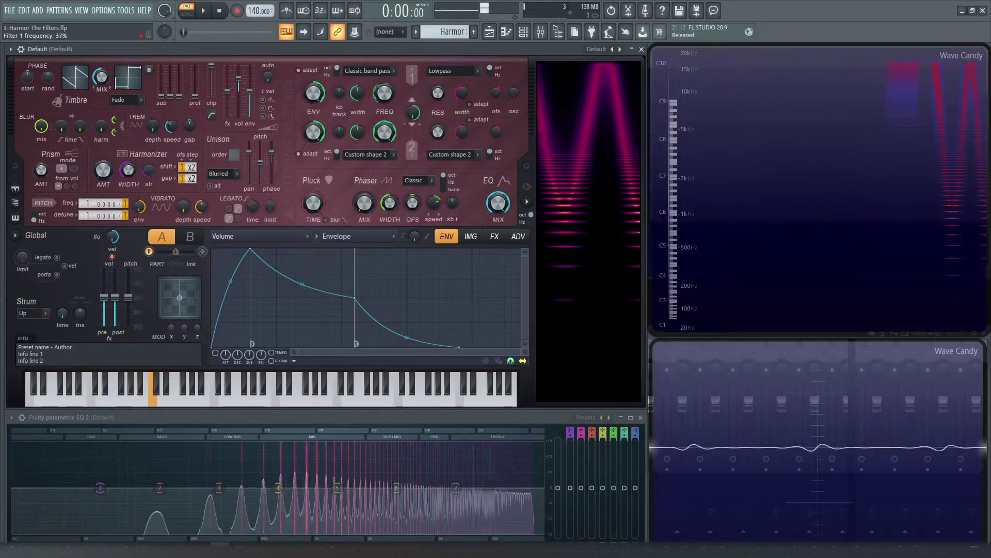
{"action": "left_click_drag", "start_coordinate": [387, 95], "coordinate": [387, 102]}
{"action": "key", "text": "z"}
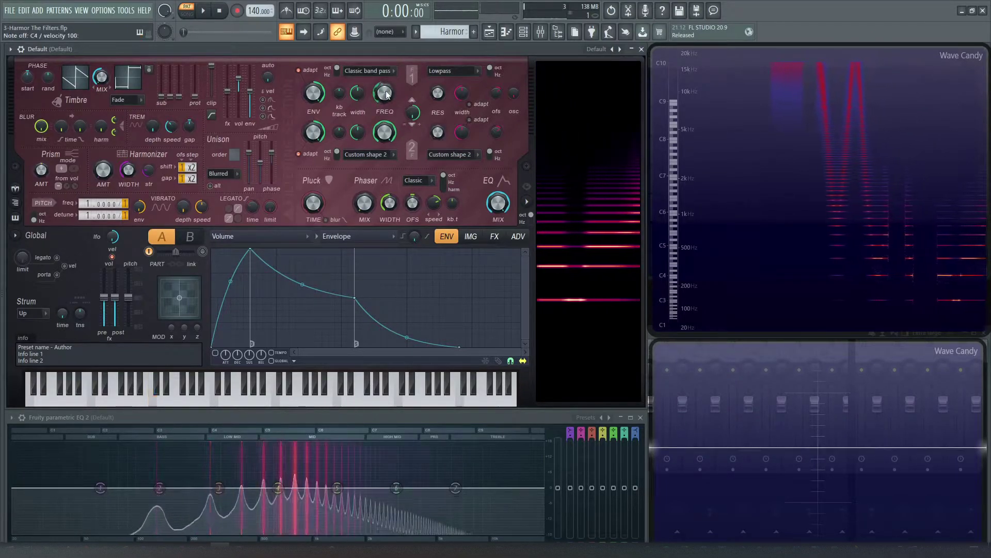
{"action": "key", "text": "z"}
{"action": "mouse_move", "coordinate": [387, 95]}
{"action": "left_mouse_down"}
{"action": "mouse_move", "coordinate": [387, 72]}
{"action": "mouse_move", "coordinate": [387, 93]}
{"action": "left_mouse_up"}
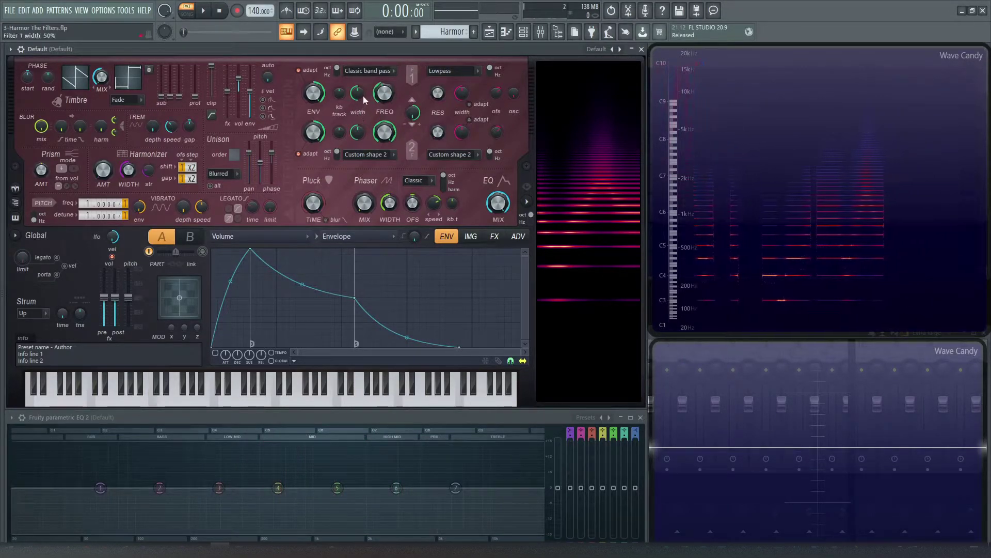
{"action": "left_click_drag", "start_coordinate": [384, 93], "coordinate": [384, 89]}
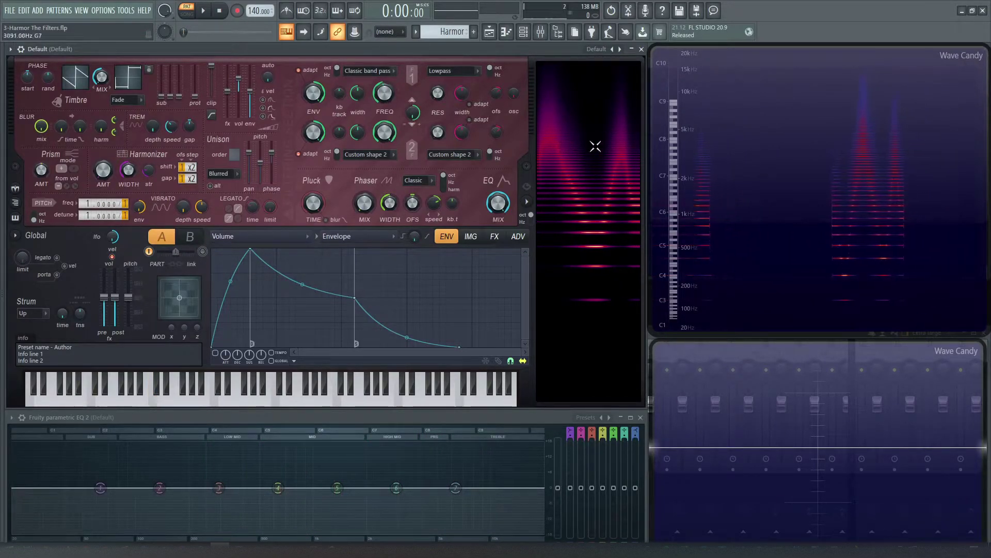
- Play C4 while varying the Classic band pass width between 10% and 54% and sweeping its frequency
{"action": "key", "text": "z"}
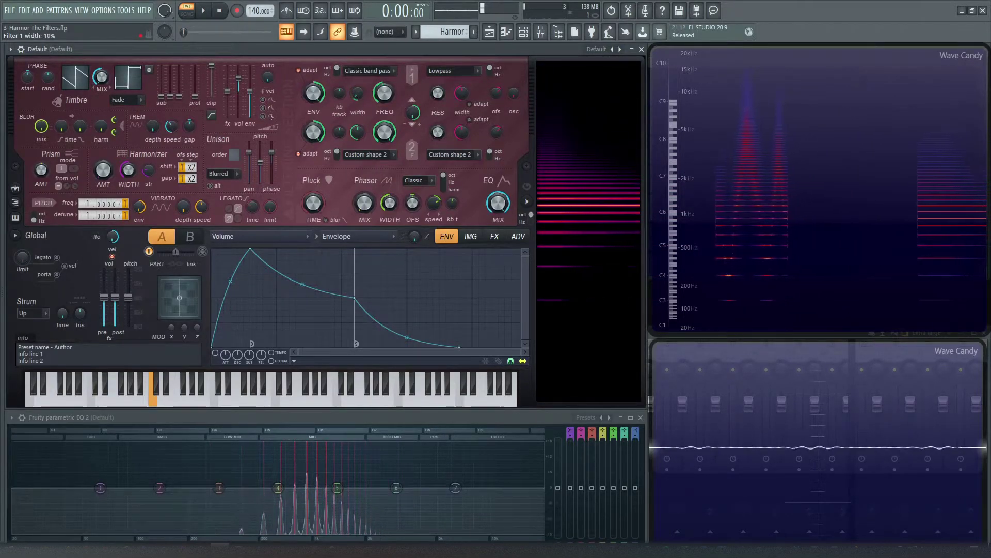
{"action": "mouse_move", "coordinate": [385, 94]}
{"action": "left_mouse_down"}
{"action": "mouse_move", "coordinate": [384, 101]}
{"action": "mouse_move", "coordinate": [385, 85]}
{"action": "mouse_move", "coordinate": [385, 101]}
{"action": "mouse_move", "coordinate": [357, 88]}
{"action": "mouse_move", "coordinate": [357, 75]}
{"action": "mouse_move", "coordinate": [382, 98]}
{"action": "left_mouse_up"}
{"action": "key", "text": "z"}
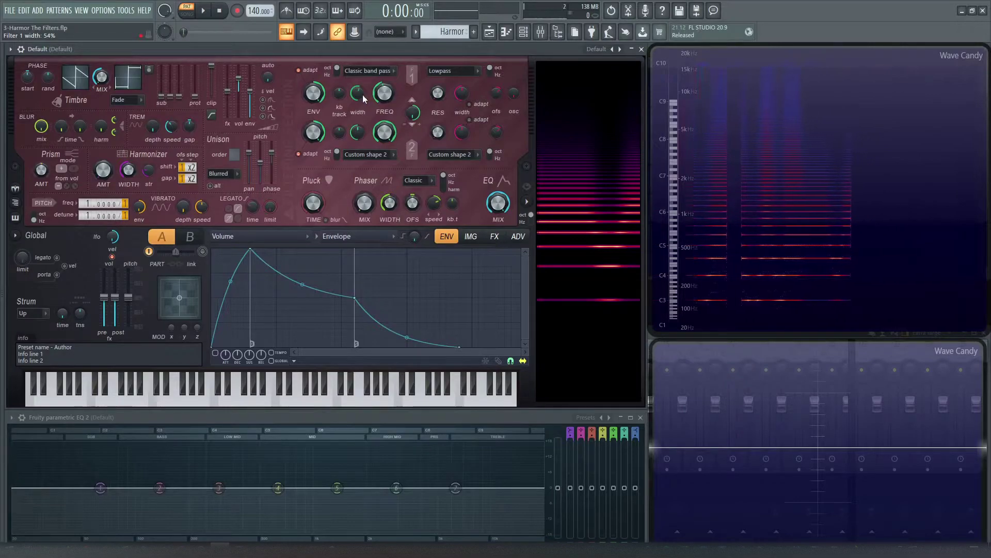
- Set the filter 1 shape to Classic band stop and sweep its frequency while C4 plays
{"action": "left_click", "coordinate": [371, 70]}
{"action": "left_click", "coordinate": [382, 102]}
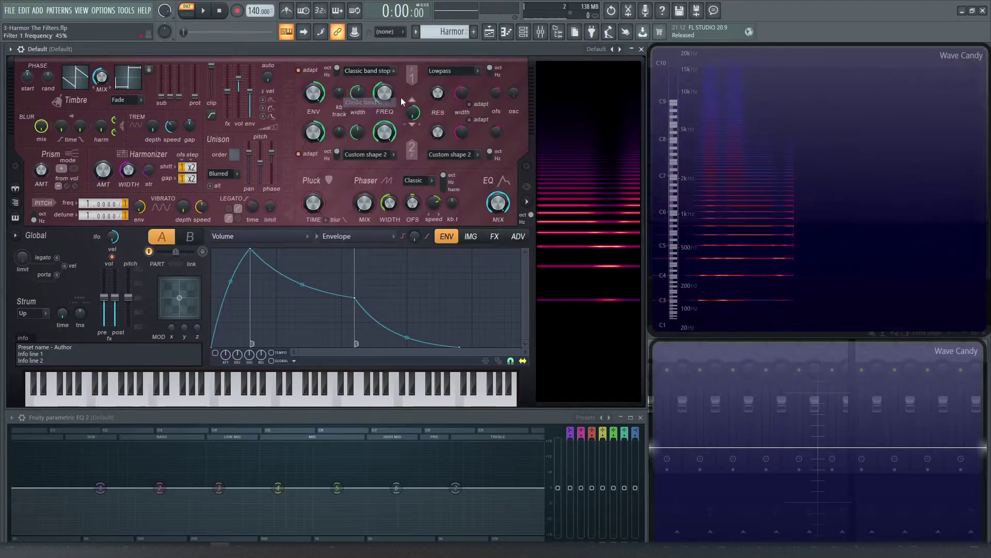
{"action": "left_click_drag", "start_coordinate": [384, 93], "coordinate": [357, 106]}
{"action": "left_click_drag", "start_coordinate": [384, 93], "coordinate": [384, 98]}
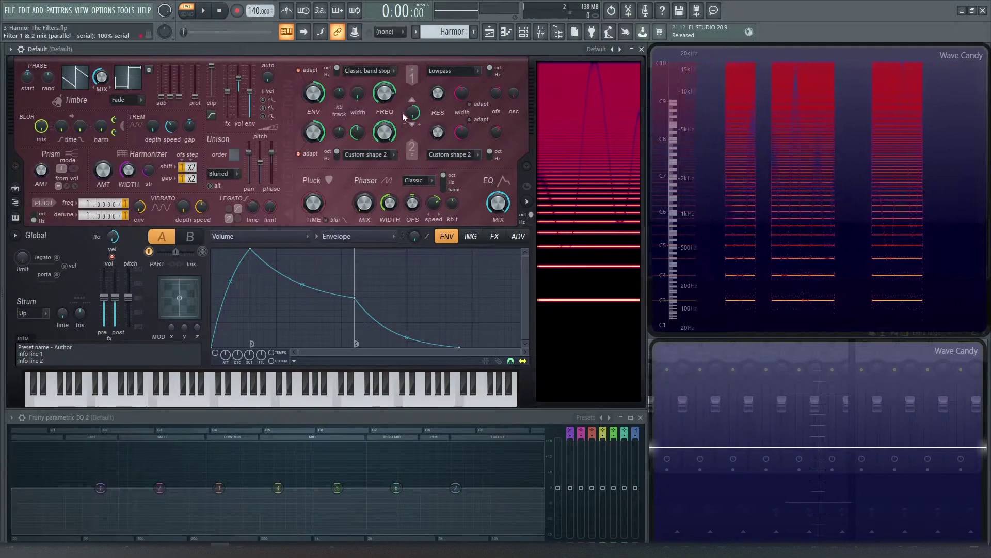
{"action": "key", "text": "z"}
{"action": "left_click_drag", "start_coordinate": [385, 94], "coordinate": [385, 120]}
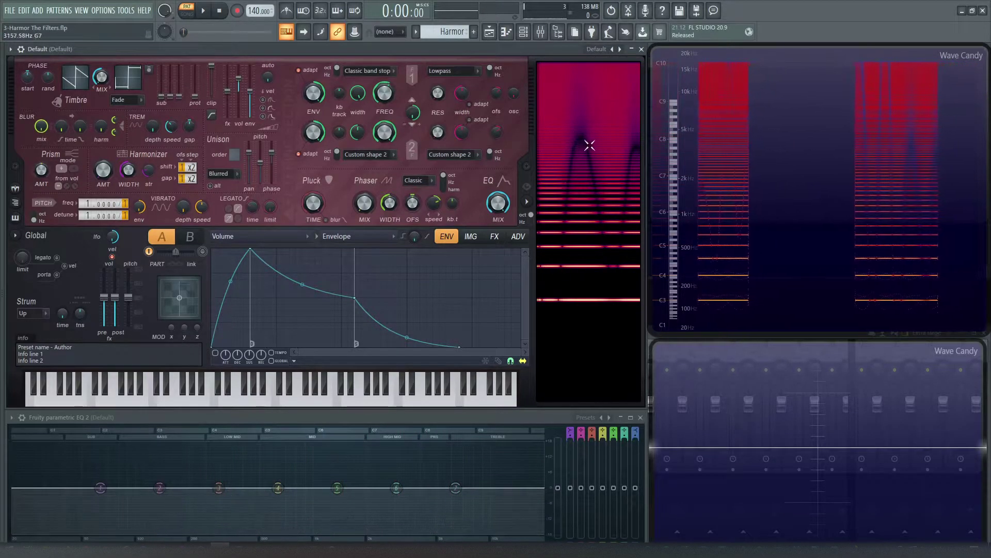
- Set the filter 1 shape to Classic high pass and play C4 notes while sweeping its frequency
{"action": "left_click", "coordinate": [376, 73]}
{"action": "left_click", "coordinate": [377, 113]}
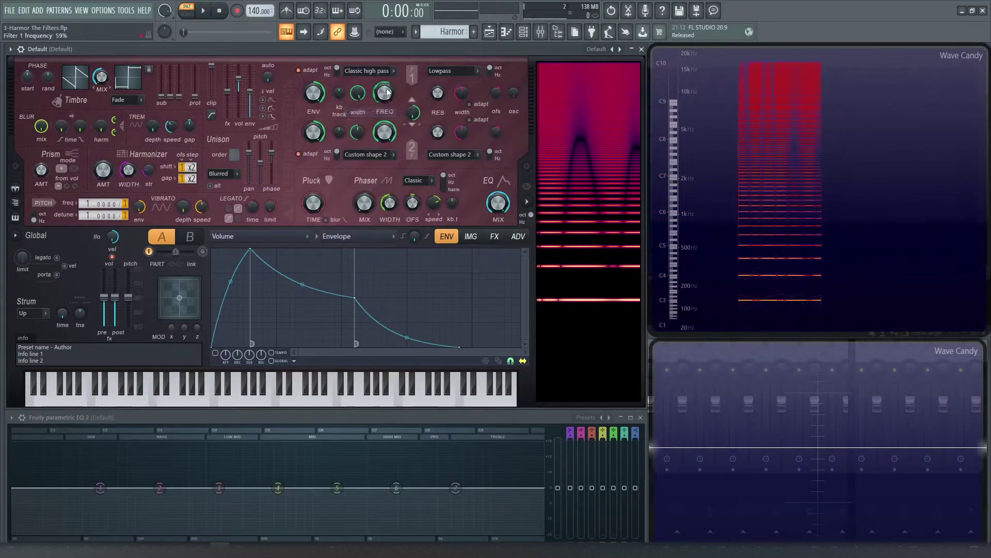
{"action": "key", "text": "z"}
{"action": "key", "text": "z"}
{"action": "left_click_drag", "start_coordinate": [387, 91], "coordinate": [359, 119]}
{"action": "key", "text": "z"}
{"action": "key", "text": "z"}
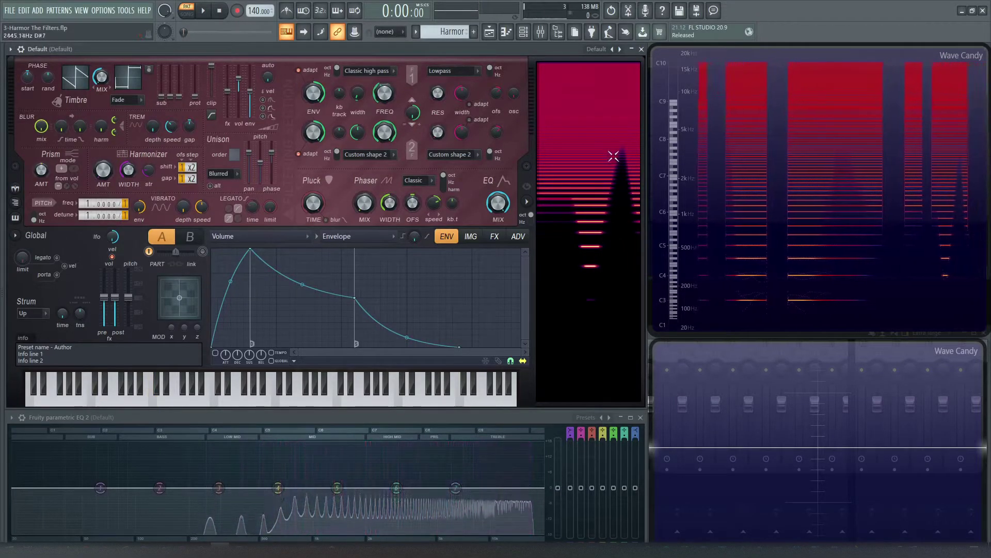
- Set the filter 1 shape to Classic low pass and sweep its frequency up and down while C4 plays
{"action": "left_click", "coordinate": [368, 70]}
{"action": "left_click", "coordinate": [371, 84]}
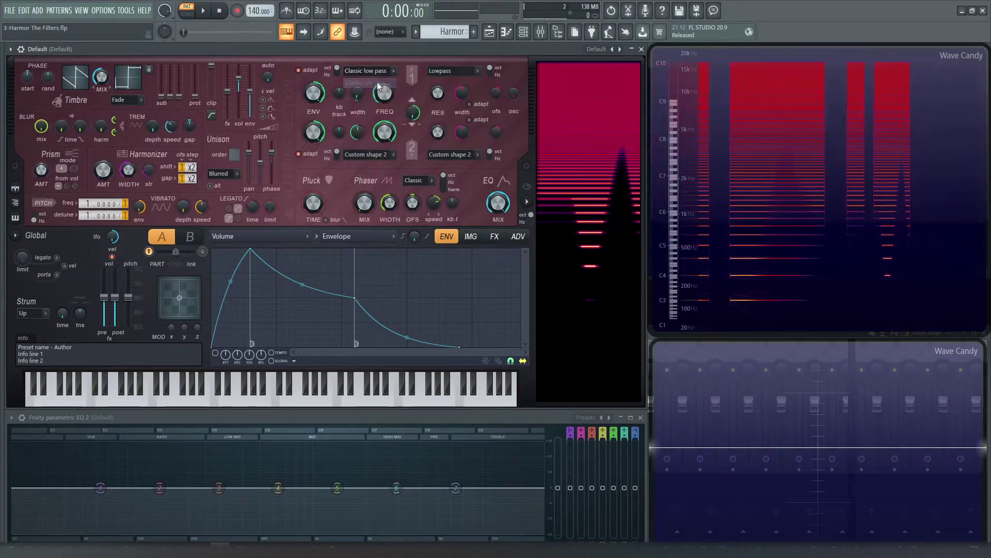
{"action": "key", "text": "z"}
{"action": "key", "text": "z"}
{"action": "mouse_move", "coordinate": [385, 93]}
{"action": "left_mouse_down"}
{"action": "mouse_move", "coordinate": [384, 77]}
{"action": "mouse_move", "coordinate": [384, 93]}
{"action": "left_mouse_up"}
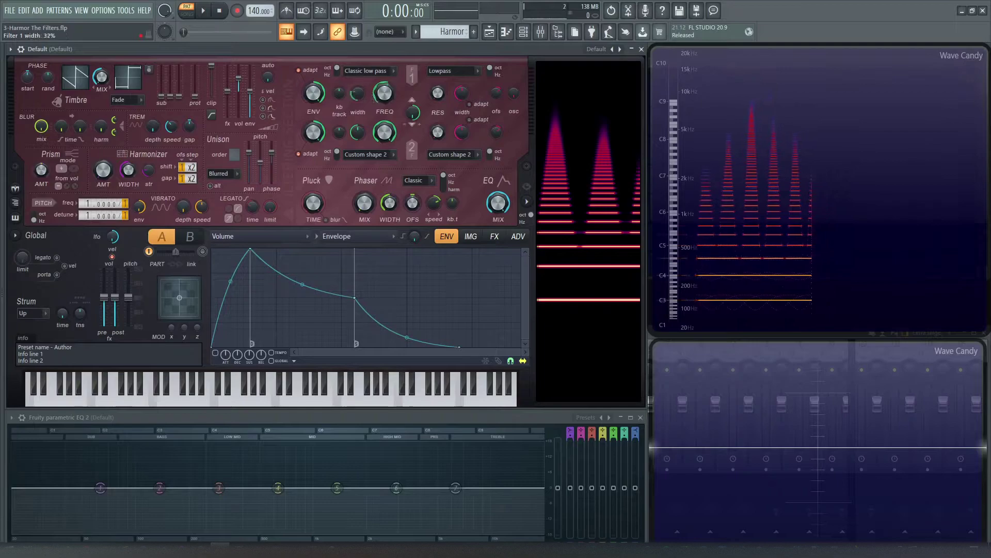
- Play C4 with different filter 1 widths on the Classic low pass, including 32% and 60%
{"action": "left_click_drag", "start_coordinate": [357, 94], "coordinate": [385, 78]}
{"action": "key", "text": "z"}
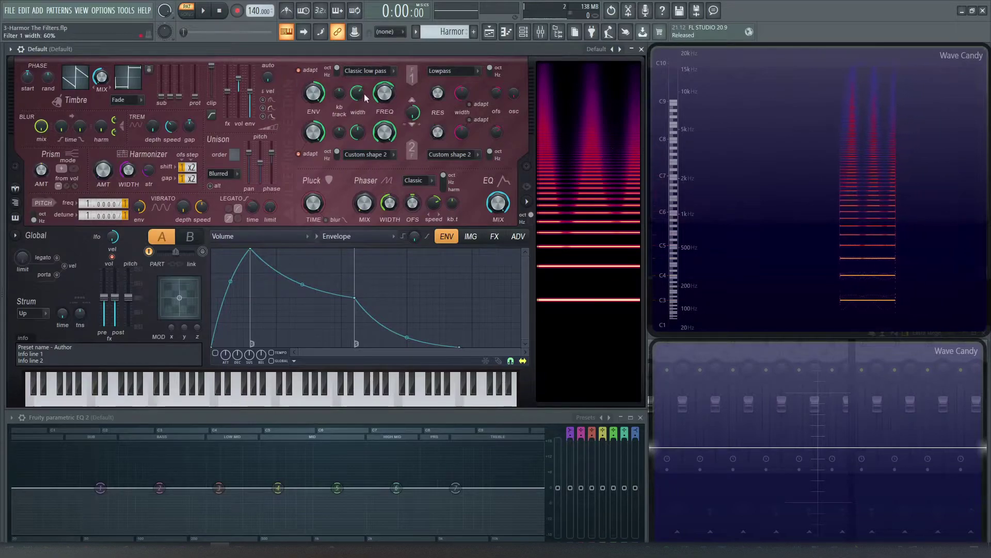
{"action": "key", "text": "z"}
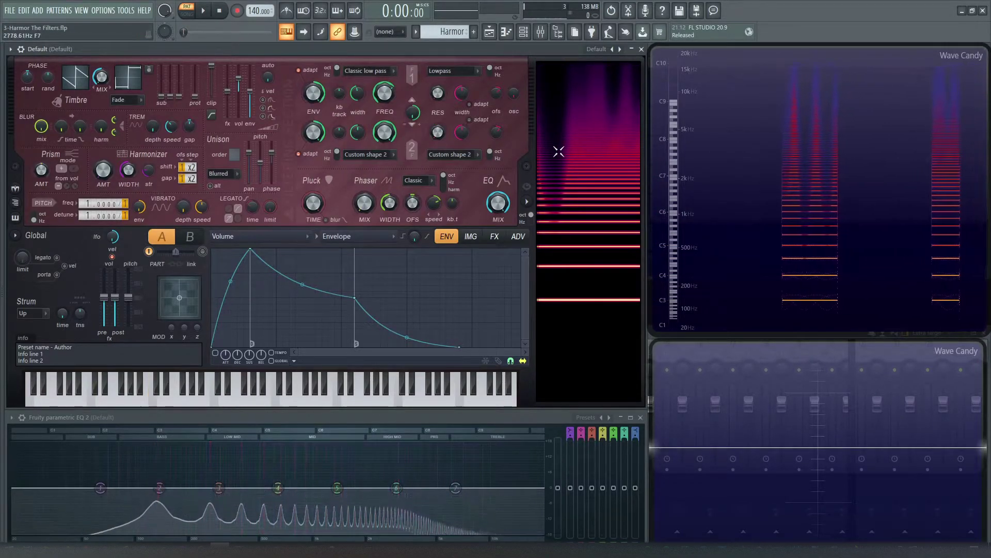
- Reload the Default preset and set the filter 1 shape to Classic low pass
{"action": "left_click", "coordinate": [590, 54]}
{"action": "left_click", "coordinate": [639, 207]}
{"action": "scroll", "coordinate": [370, 72], "scroll_direction": "down", "scroll_amount": 1}
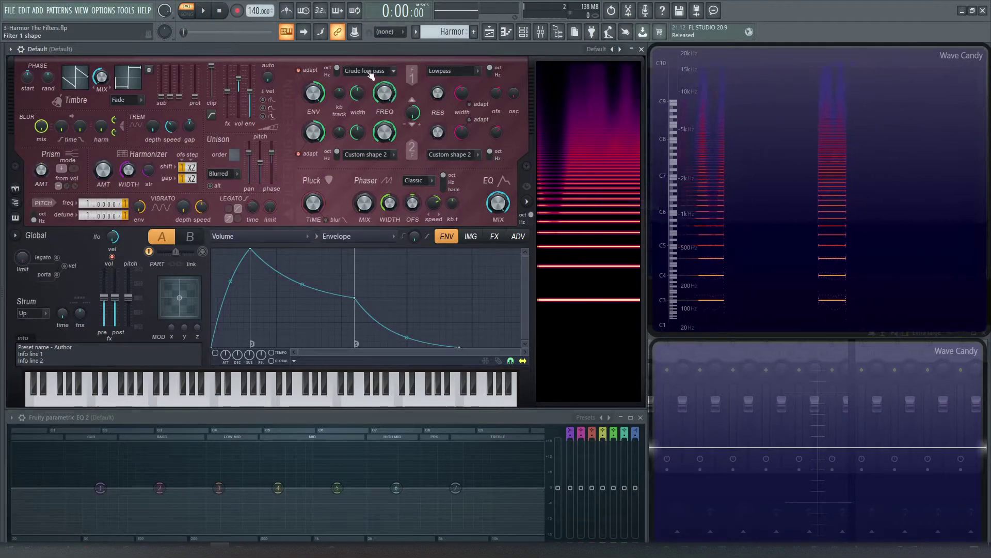
{"action": "left_click", "coordinate": [371, 76]}
{"action": "left_click", "coordinate": [373, 83]}
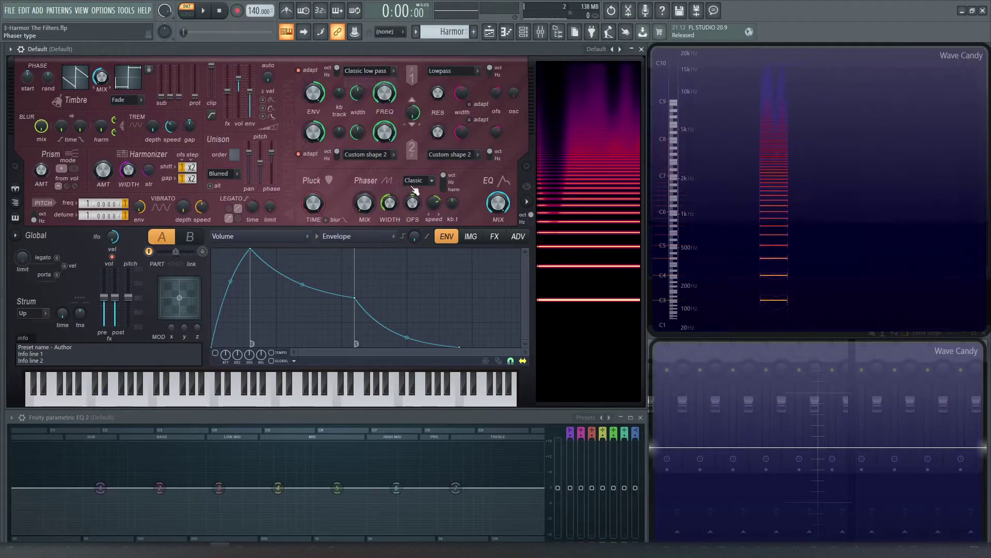
- Set the filter 1 shape to Hill low pass and lower its frequency while playing C4
{"action": "left_click", "coordinate": [377, 71]}
{"action": "left_click", "coordinate": [369, 169]}
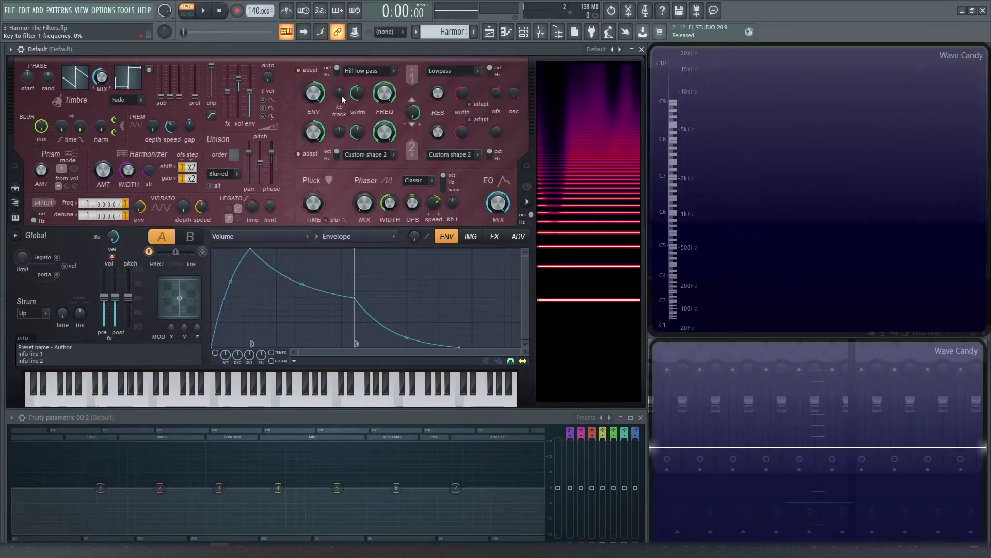
{"action": "key", "text": "z"}
{"action": "left_click_drag", "start_coordinate": [388, 85], "coordinate": [389, 109]}
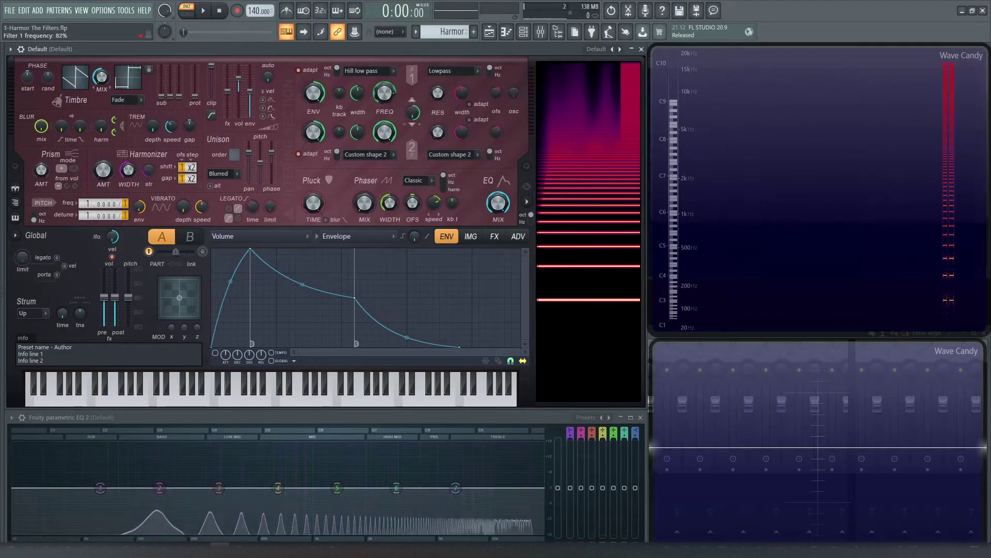
- Play scales and melodic runs across low and high octaves to hear the Hill low pass cutoff with key tracking at 0%
{"action": "key", "text": "z"}
{"action": "key", "text": "x"}
{"action": "key", "text": "v"}
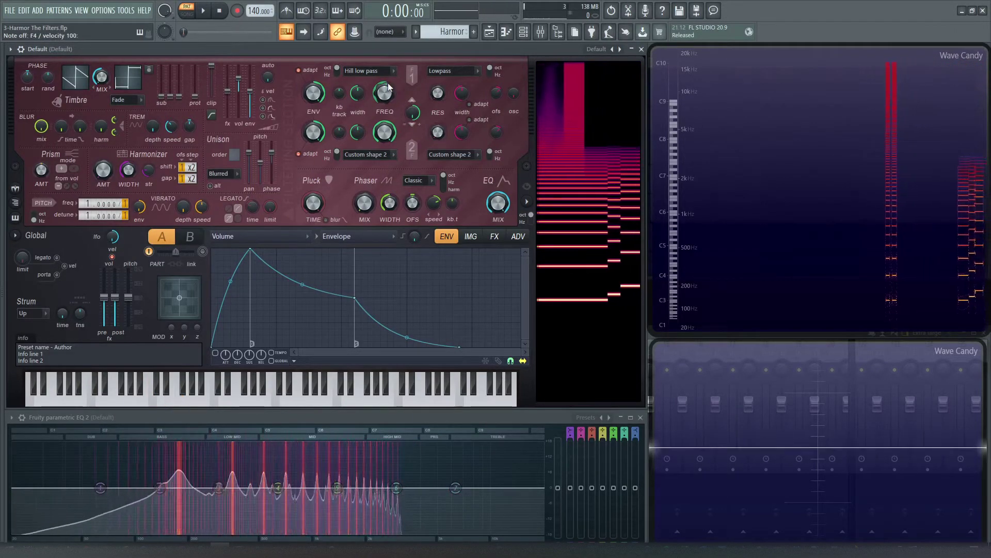
{"action": "key", "text": "b"}
{"action": "key", "text": "n"}
{"action": "key", "text": "m"}
{"action": "key", "text": "comma"}
{"action": "key", "text": "m"}
{"action": "key", "text": "n"}
{"action": "key", "text": "b"}
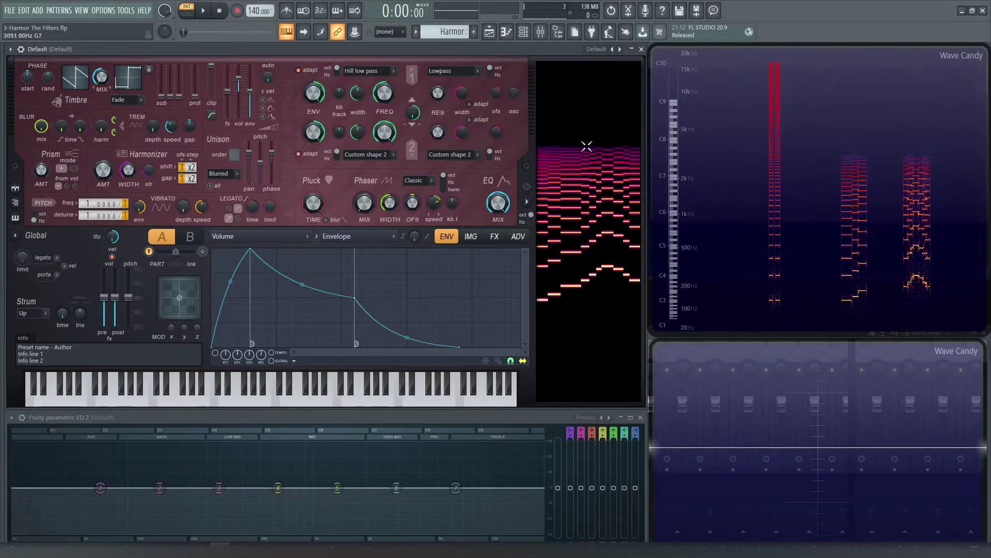
{"action": "key", "text": "v"}
{"action": "key", "text": "b"}
{"action": "key", "text": "n"}
{"action": "key", "text": "v"}
{"action": "key", "text": "b"}
{"action": "key", "text": "n"}
{"action": "key", "text": "y"}
{"action": "key", "text": "u"}
{"action": "key", "text": "i"}
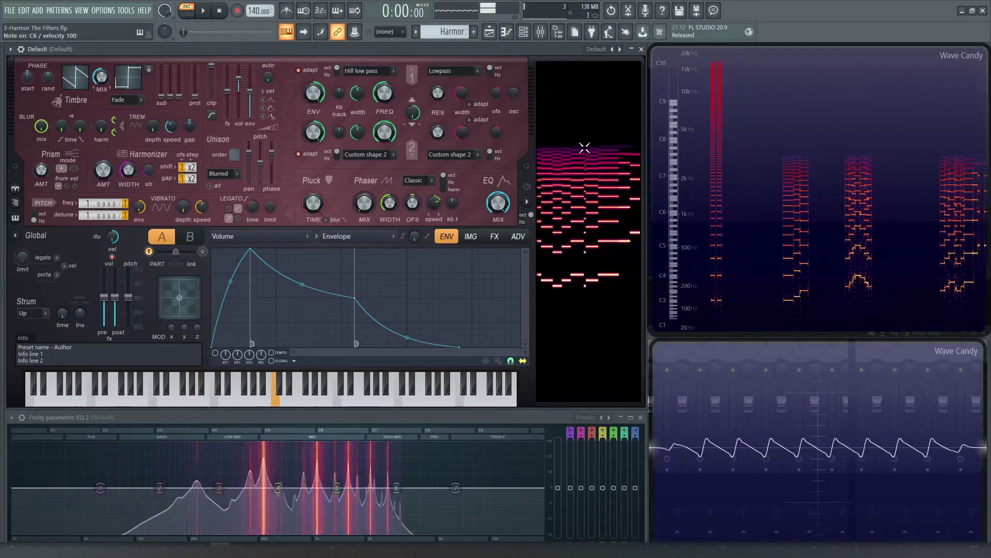
{"action": "key", "text": "u"}
{"action": "key", "text": "o"}
{"action": "key", "text": "y"}
{"action": "key", "text": "u"}
{"action": "key", "text": "o"}
{"action": "key", "text": "y"}
{"action": "key", "text": "u"}
{"action": "key", "text": "i"}
{"action": "key", "text": "y"}
{"action": "key", "text": "u"}
{"action": "key", "text": "e"}
{"action": "key", "text": "r"}
{"action": "key", "text": "t"}
{"action": "key", "text": "e"}
{"action": "key", "text": "r"}
{"action": "key", "text": "w"}
{"action": "key", "text": "e"}
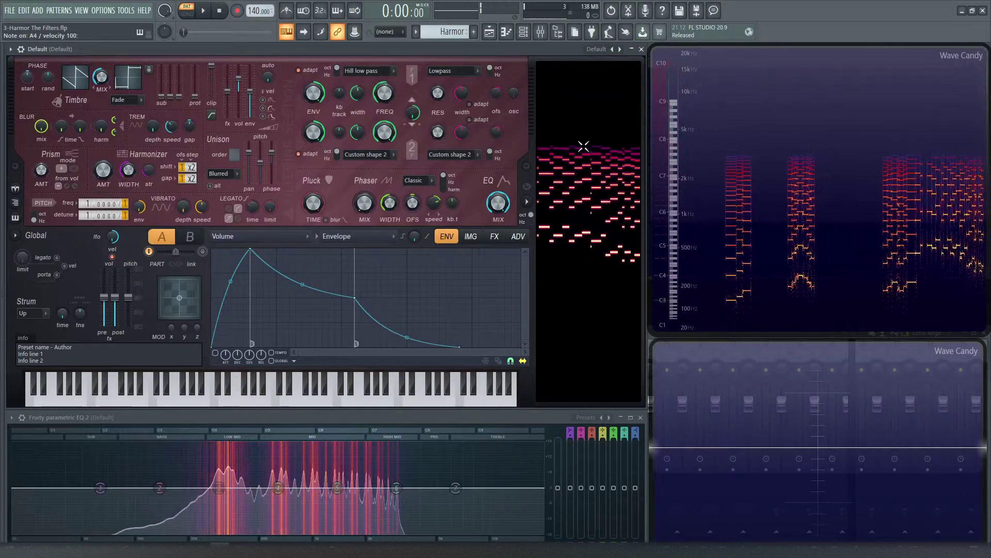
{"action": "key", "text": "r"}
{"action": "key", "text": "e"}
{"action": "key", "text": "w"}
{"action": "key", "text": "r"}
{"action": "key", "text": "q"}
{"action": "key", "text": "n"}
{"action": "key", "text": "z"}
{"action": "key", "text": "b"}
{"action": "key", "text": "c"}
{"action": "key", "text": "n"}
{"action": "key", "text": "v"}
{"action": "key", "text": "c"}
{"action": "key", "text": "v"}
{"action": "key", "text": "c"}
{"action": "key", "text": "v"}
{"action": "key", "text": "n"}
{"action": "key", "text": "c"}
{"action": "key", "text": "v"}
{"action": "key", "text": "n"}
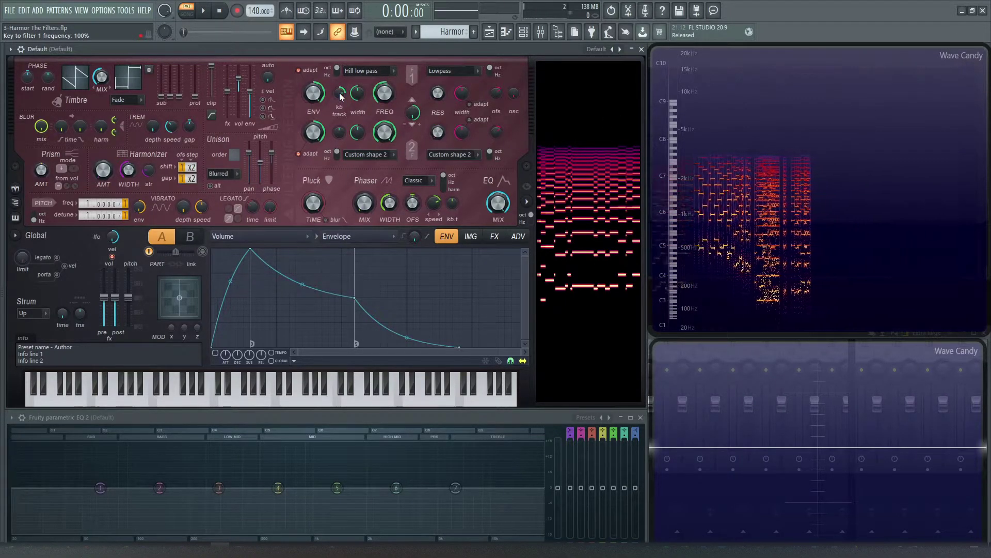
- Set the filter 1 keyboard tracking to 100% and play an ascending scale from C4 to E5
{"action": "key", "text": "z"}
{"action": "key", "text": "x"}
{"action": "key", "text": "c"}
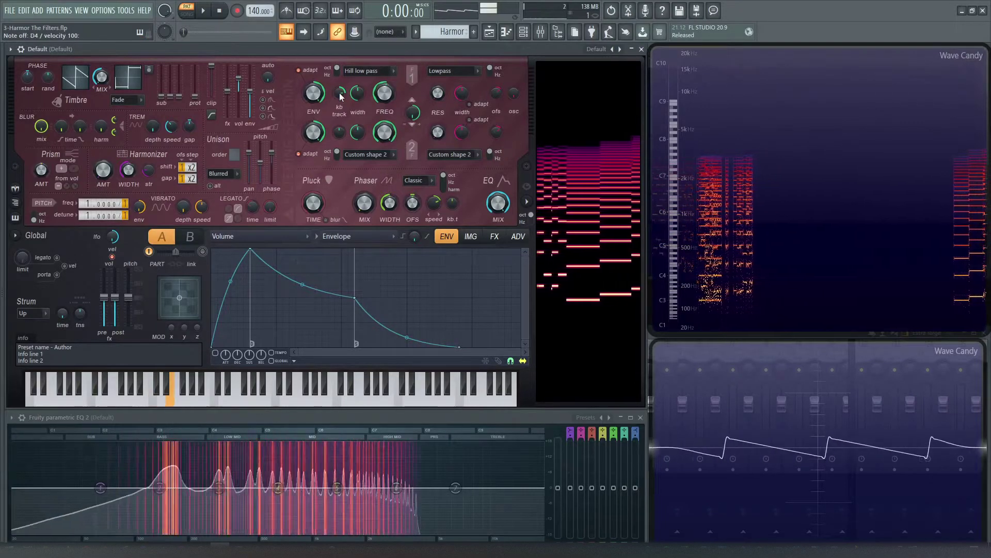
{"action": "key", "text": "v"}
{"action": "key", "text": "b"}
{"action": "key", "text": "n"}
{"action": "key", "text": "m"}
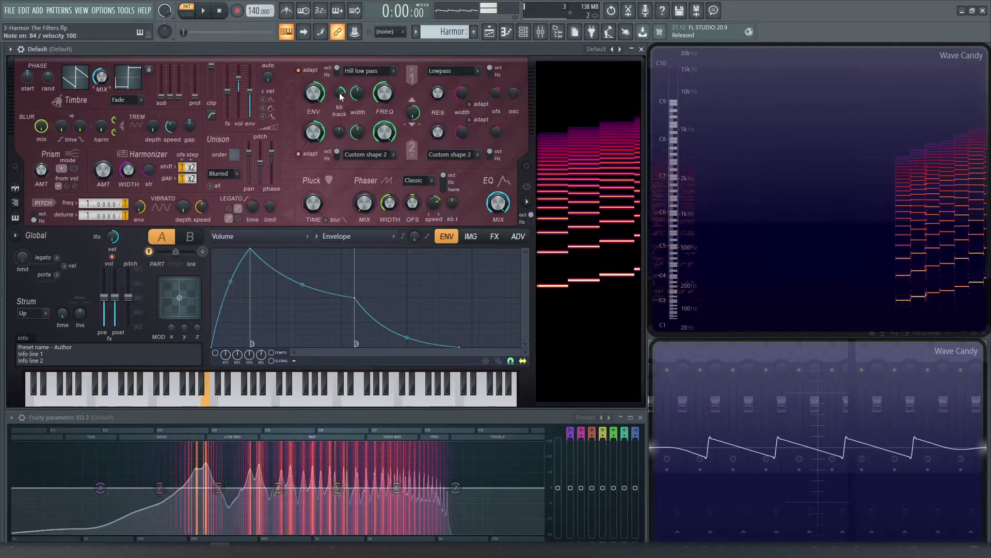
{"action": "key", "text": "comma"}
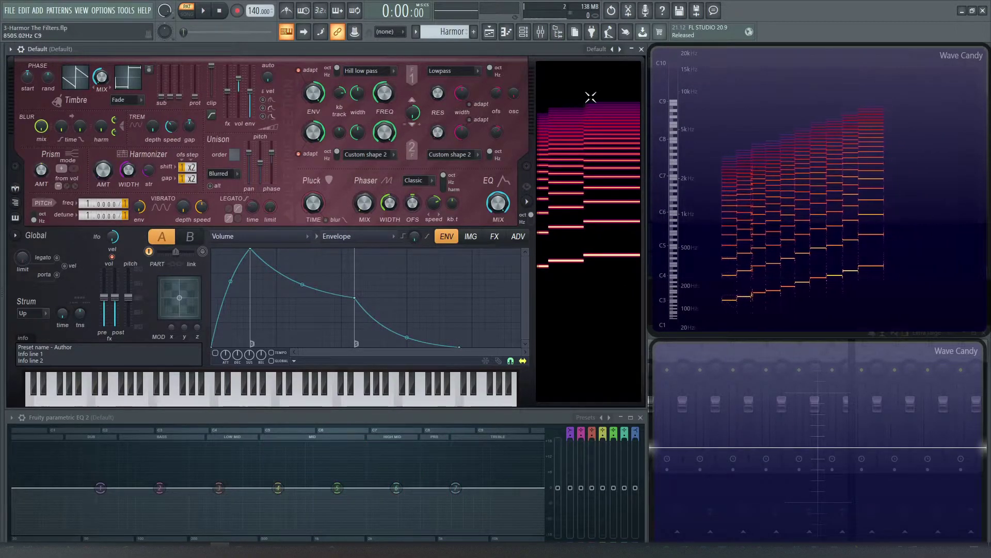
{"action": "key", "text": "slash"}
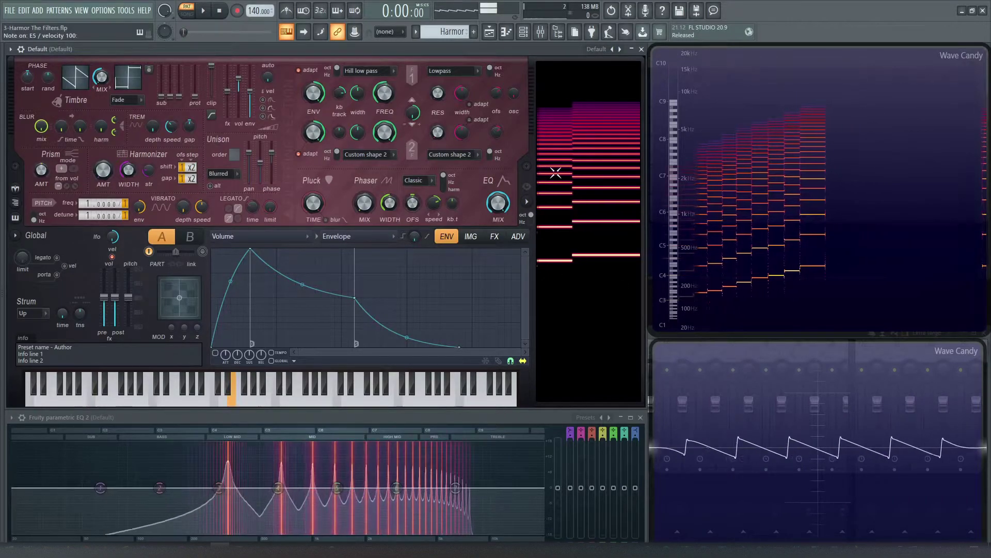
- Play more scale notes down from E5 to hear filter 1's Hill low pass at 100% keyboard tracking
{"action": "key", "text": "period"}
{"action": "key", "text": "comma"}
{"action": "key", "text": "m"}
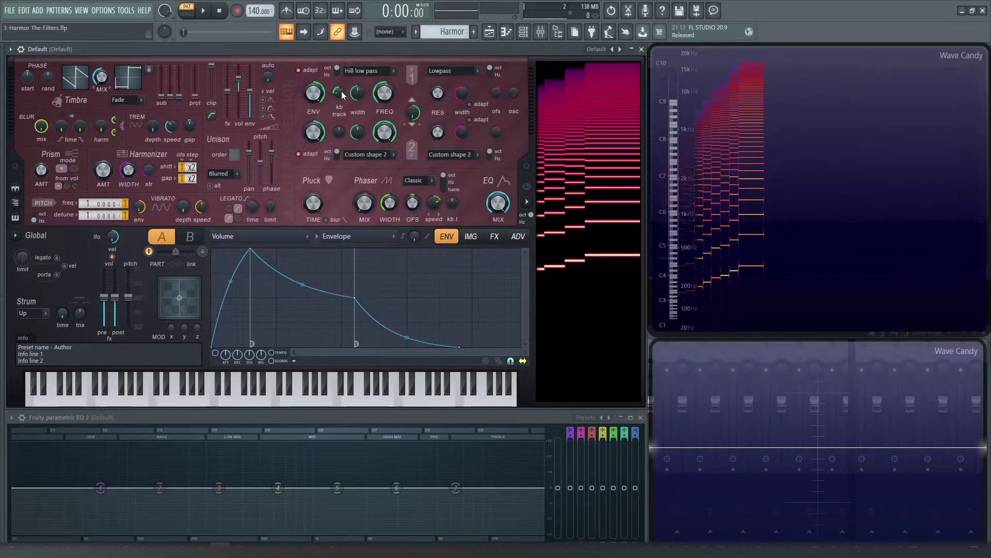
- Set the filter 1 keyboard tracking to -100% and play ascending scales across the low and high octaves
{"action": "key", "text": "z"}
{"action": "key", "text": "x"}
{"action": "key", "text": "c"}
{"action": "key", "text": "v"}
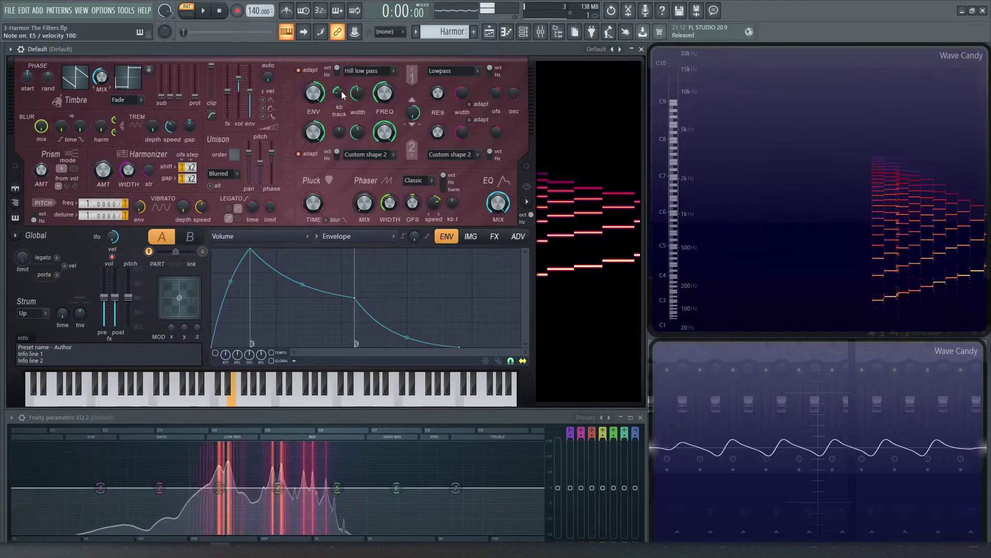
{"action": "key", "text": "q"}
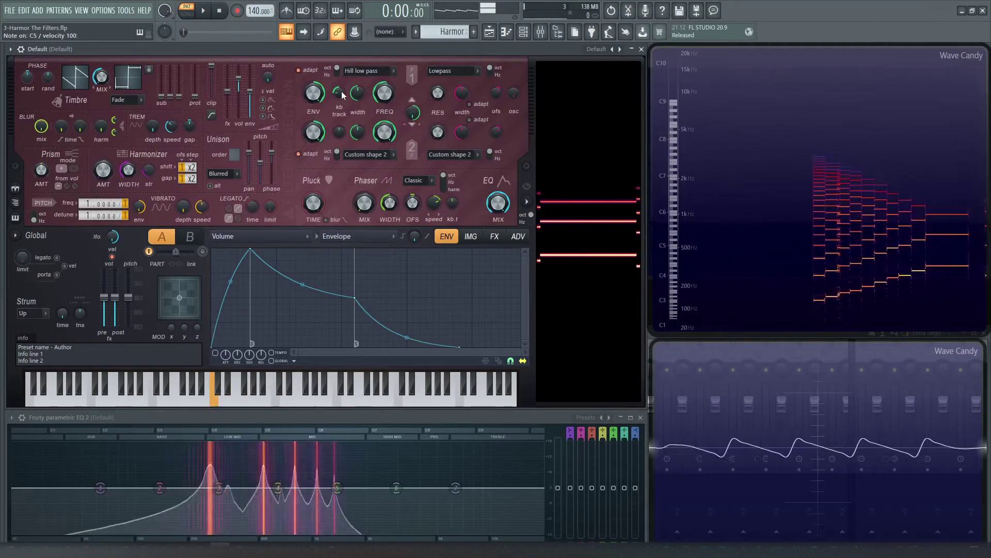
{"action": "key", "text": "w"}
{"action": "key", "text": "e"}
{"action": "key", "text": "r"}
{"action": "key", "text": "t"}
{"action": "key", "text": "y"}
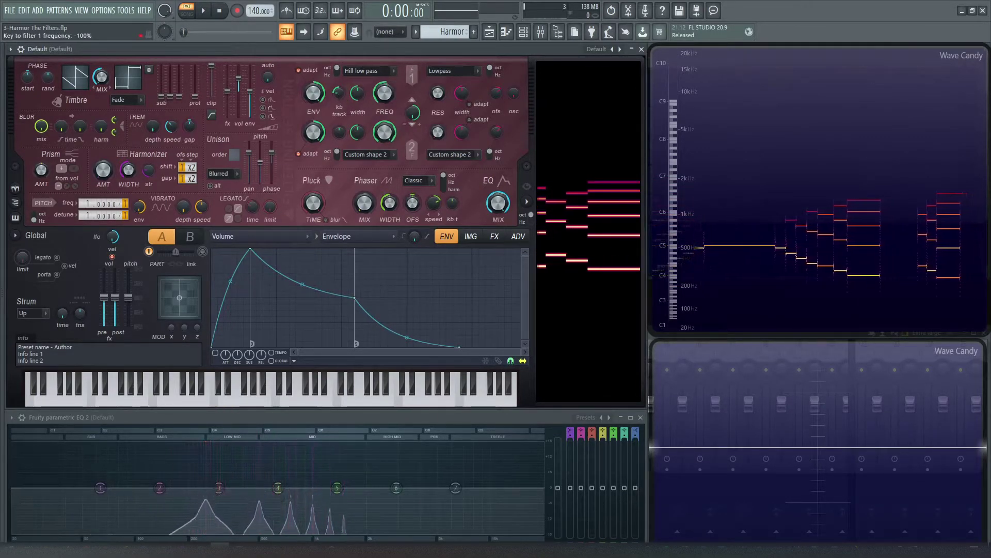
- Return the filter 1 keyboard tracking to 0%
{"action": "left_click_drag", "start_coordinate": [339, 94], "coordinate": [338, 115]}
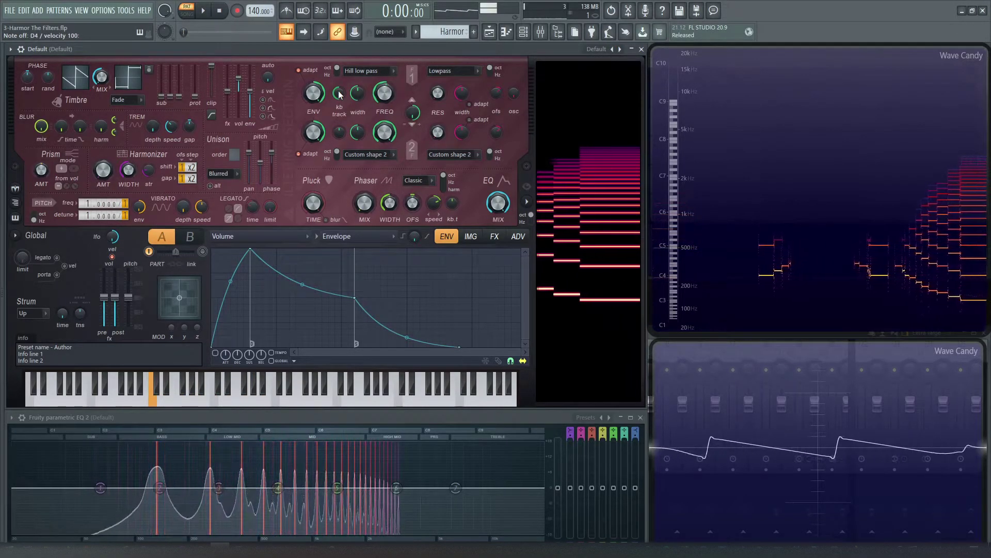
{"action": "left_click_drag", "start_coordinate": [339, 94], "coordinate": [339, 76]}
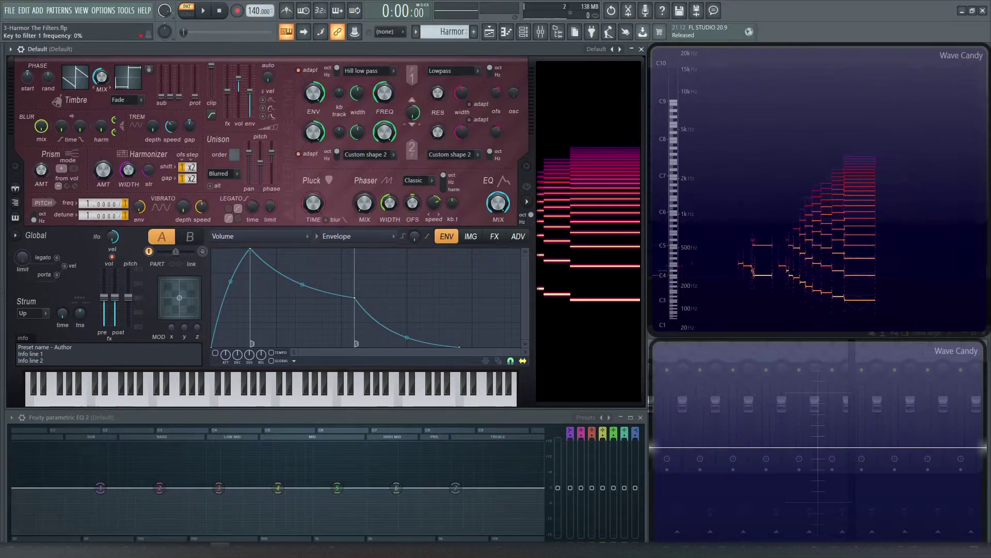
{"action": "left_click", "coordinate": [379, 70]}
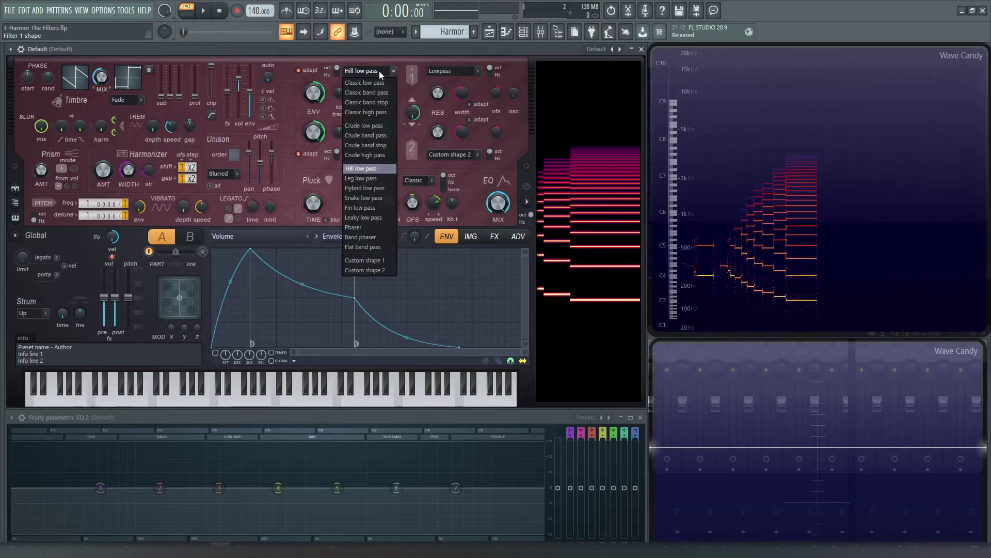
- Reload the Default preset and set the filter 1 shape to Phaser
{"action": "left_click", "coordinate": [593, 50]}
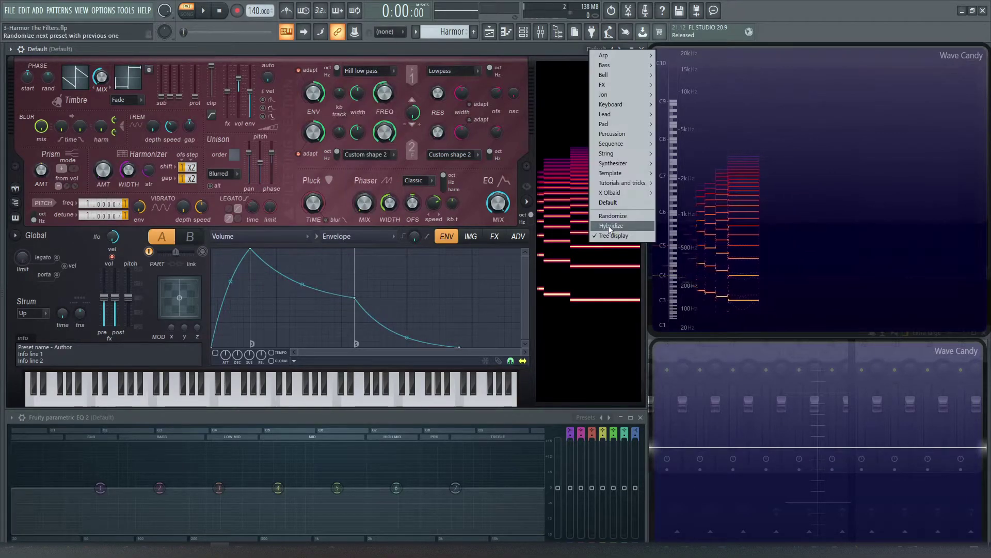
{"action": "left_click", "coordinate": [608, 203]}
{"action": "left_click", "coordinate": [375, 73]}
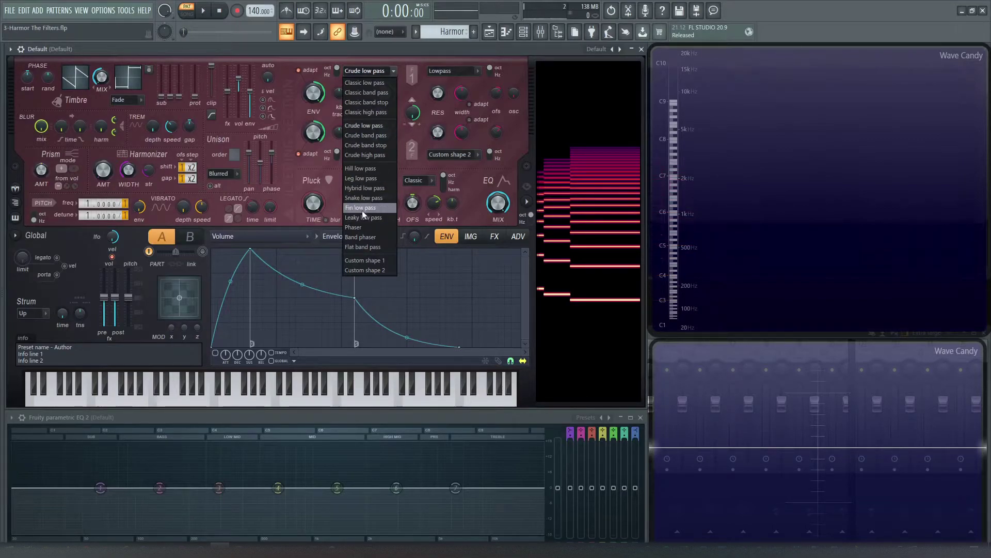
{"action": "left_click", "coordinate": [385, 227]}
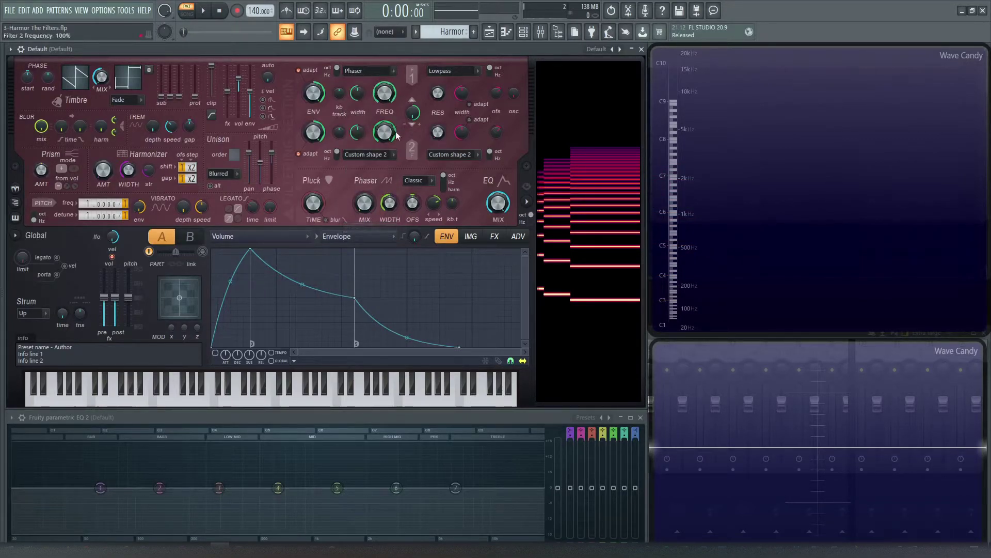
- Sweep filter 1's frequency and change its width while playing C4 to audition the Phaser shape
{"action": "key", "text": "z"}
{"action": "mouse_move", "coordinate": [386, 98]}
{"action": "left_mouse_down"}
{"action": "mouse_move", "coordinate": [386, 150]}
{"action": "mouse_move", "coordinate": [387, 118]}
{"action": "left_mouse_up"}
{"action": "left_click_drag", "start_coordinate": [357, 93], "coordinate": [384, 89]}
{"action": "key", "text": "z"}
{"action": "key", "text": "z"}
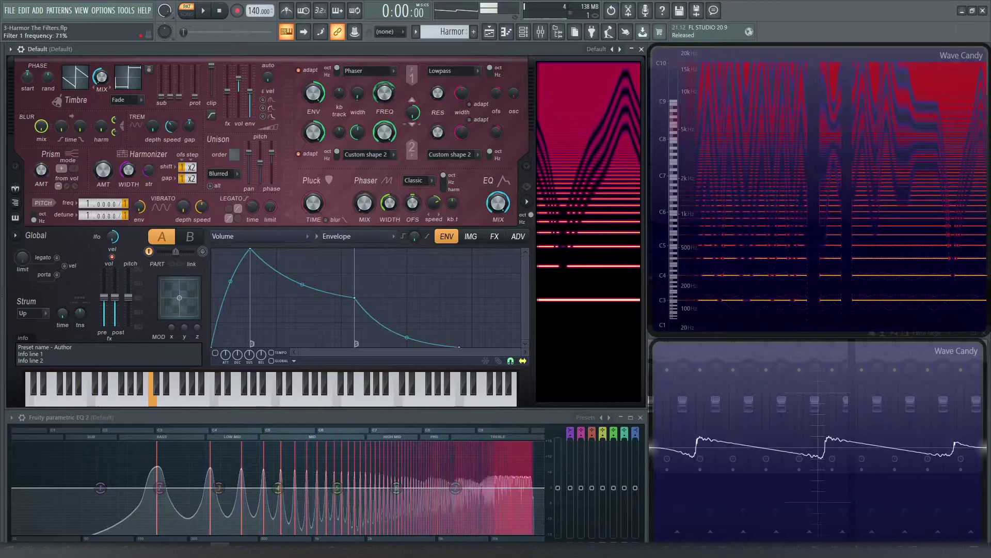
{"action": "left_click_drag", "start_coordinate": [384, 94], "coordinate": [385, 98]}
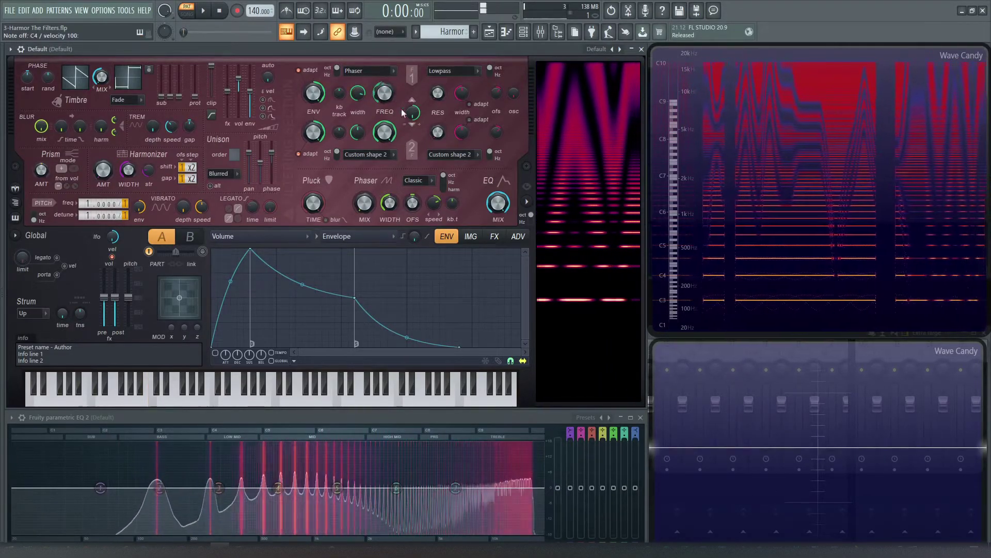
- Set the filter 1 shape to Band phaser and sweep its frequency over a held note
{"action": "left_click", "coordinate": [368, 71]}
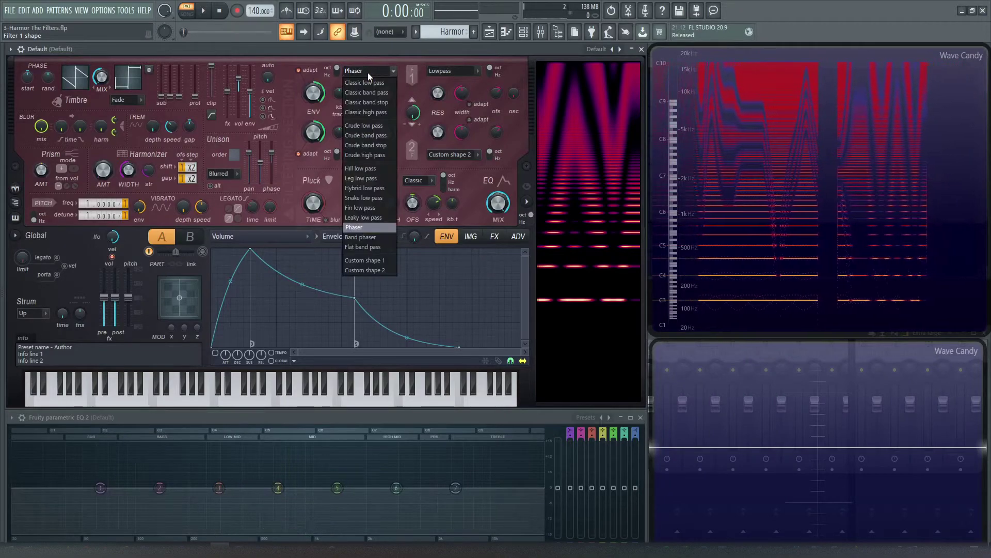
{"action": "left_click", "coordinate": [365, 238]}
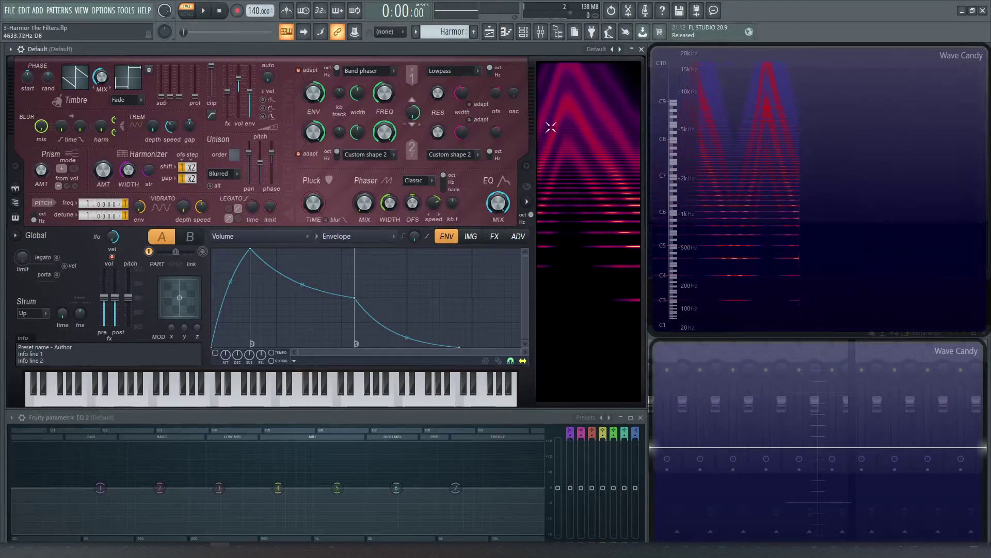
- Set the filter 1 shape to Flat band pass, reduce its width to 0%, and sweep the frequency over C4
{"action": "left_click", "coordinate": [373, 72]}
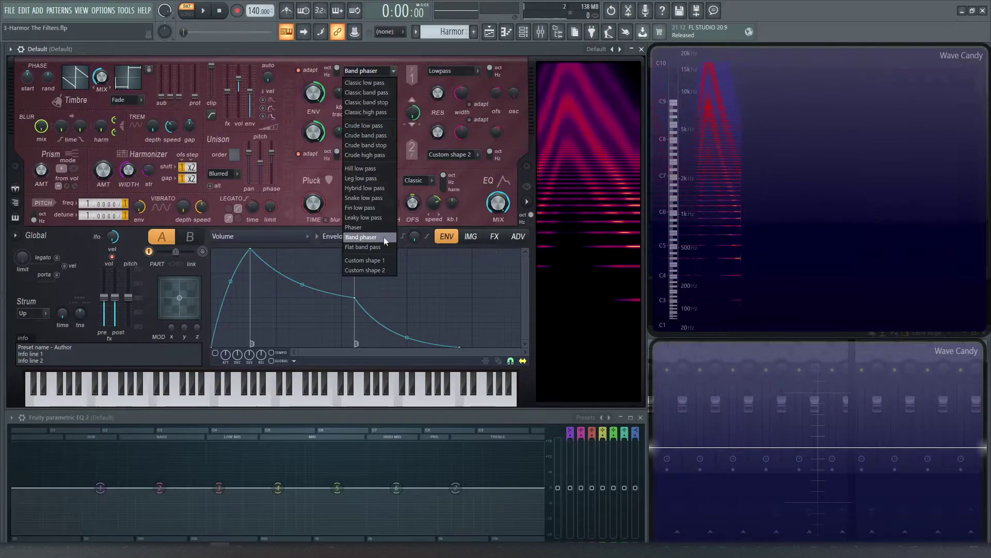
{"action": "left_click", "coordinate": [367, 246]}
{"action": "mouse_move", "coordinate": [385, 93]}
{"action": "left_mouse_down"}
{"action": "mouse_move", "coordinate": [385, 119]}
{"action": "mouse_move", "coordinate": [385, 93]}
{"action": "mouse_move", "coordinate": [384, 118]}
{"action": "mouse_move", "coordinate": [358, 119]}
{"action": "mouse_move", "coordinate": [385, 89]}
{"action": "mouse_move", "coordinate": [385, 104]}
{"action": "mouse_move", "coordinate": [385, 90]}
{"action": "left_mouse_up"}
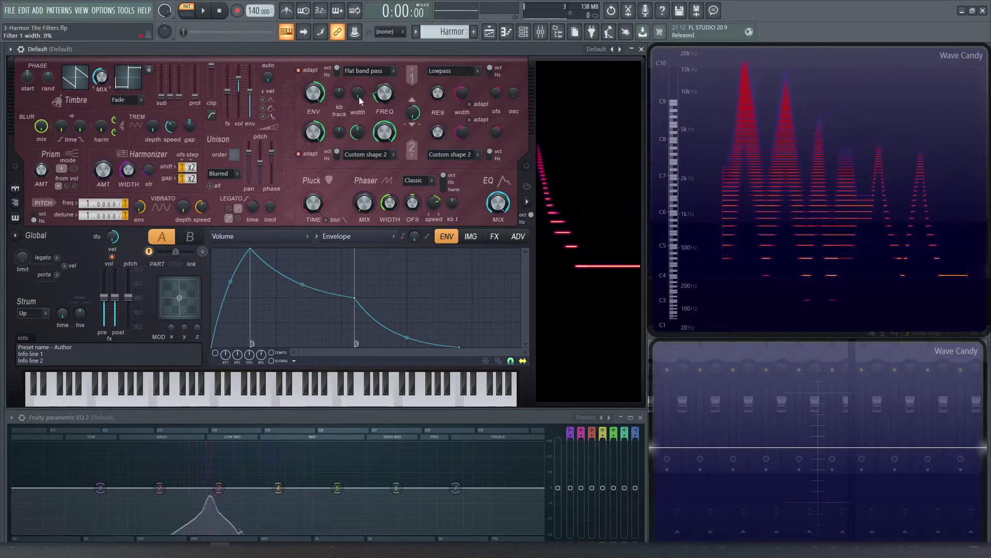
{"action": "left_click_drag", "start_coordinate": [385, 93], "coordinate": [385, 93]}
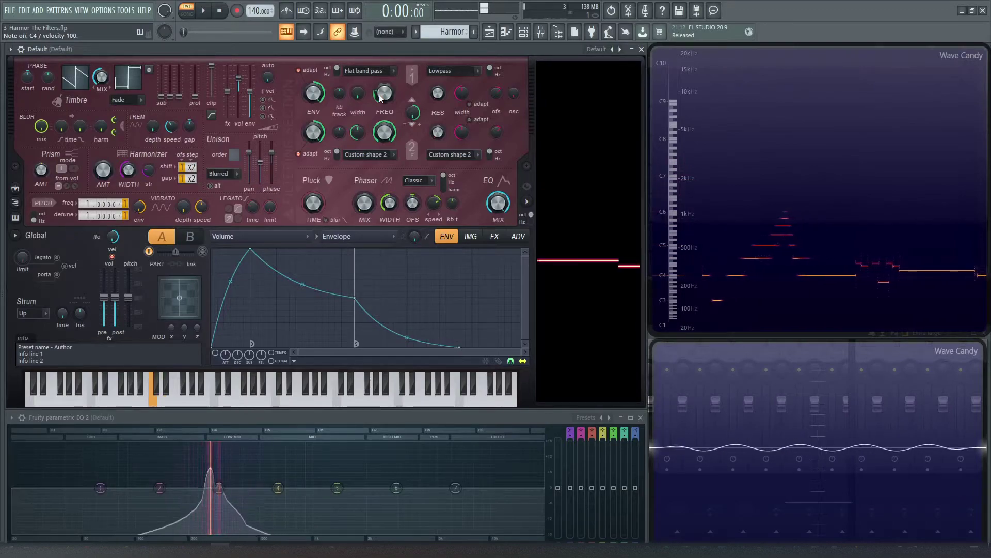
{"action": "mouse_move", "coordinate": [379, 94]}
{"action": "left_mouse_down"}
{"action": "mouse_move", "coordinate": [379, 75]}
{"action": "mouse_move", "coordinate": [374, 93]}
{"action": "left_mouse_up"}
- Set the filter 1 shape to Custom shape 1 to bring up its editable Filter shape 1 curve
{"action": "left_click", "coordinate": [380, 73]}
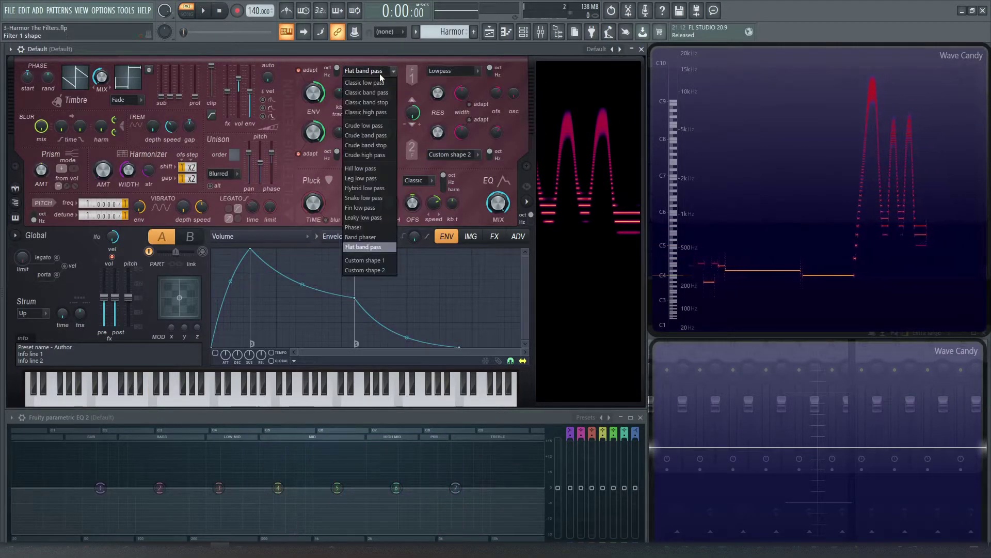
{"action": "left_click", "coordinate": [382, 261]}
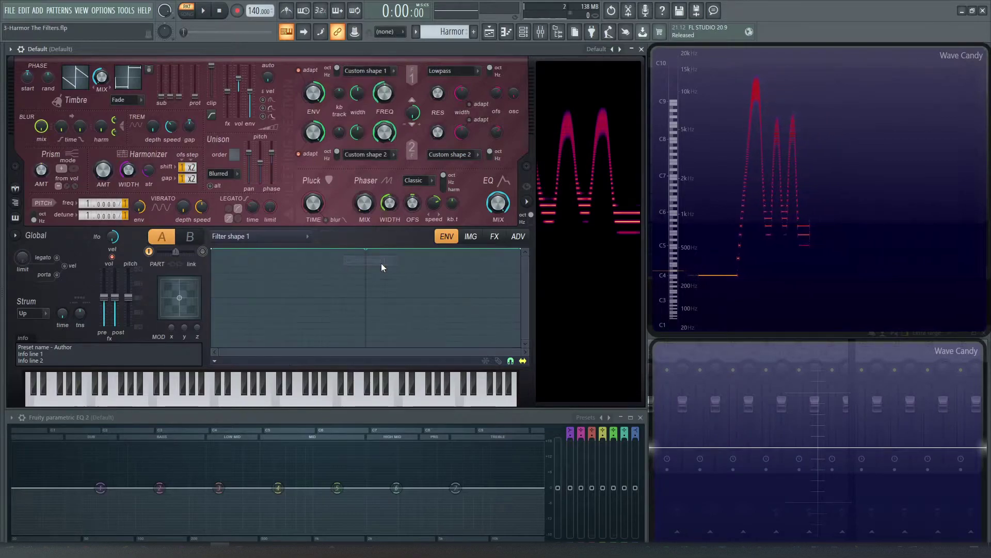
{"action": "left_click", "coordinate": [374, 70]}
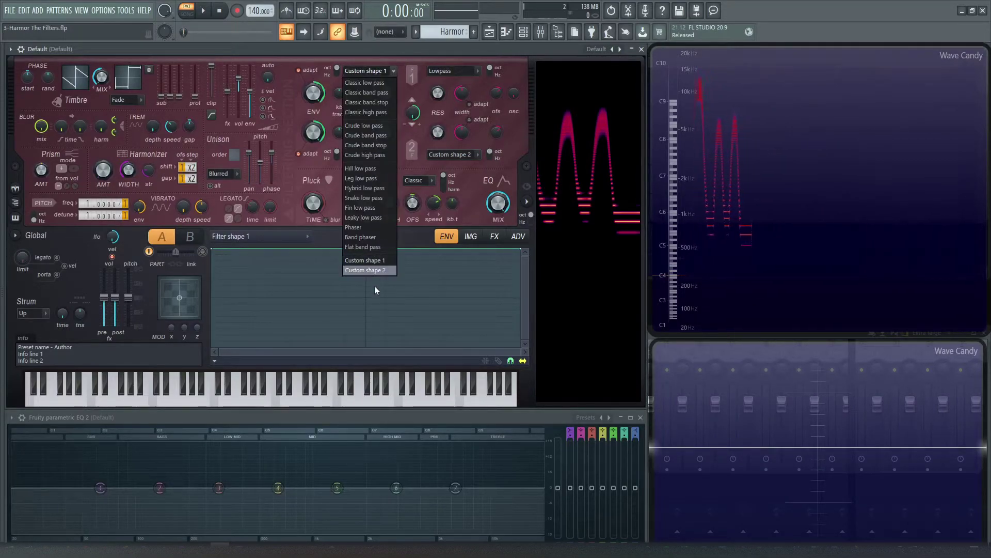
{"action": "left_click", "coordinate": [374, 261]}
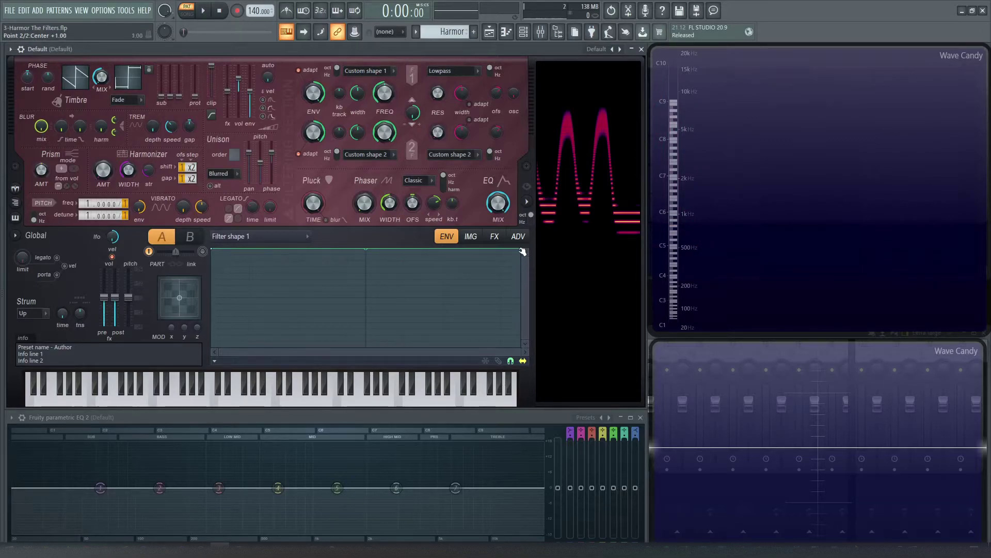
- Bend Filter shape 1 into a convex curve falling to the minimum at its end, and sweep filter 1's frequency and width over C4
{"action": "left_click_drag", "start_coordinate": [523, 249], "coordinate": [523, 388]}
{"action": "left_click_drag", "start_coordinate": [366, 305], "coordinate": [366, 256]}
{"action": "key", "text": "z"}
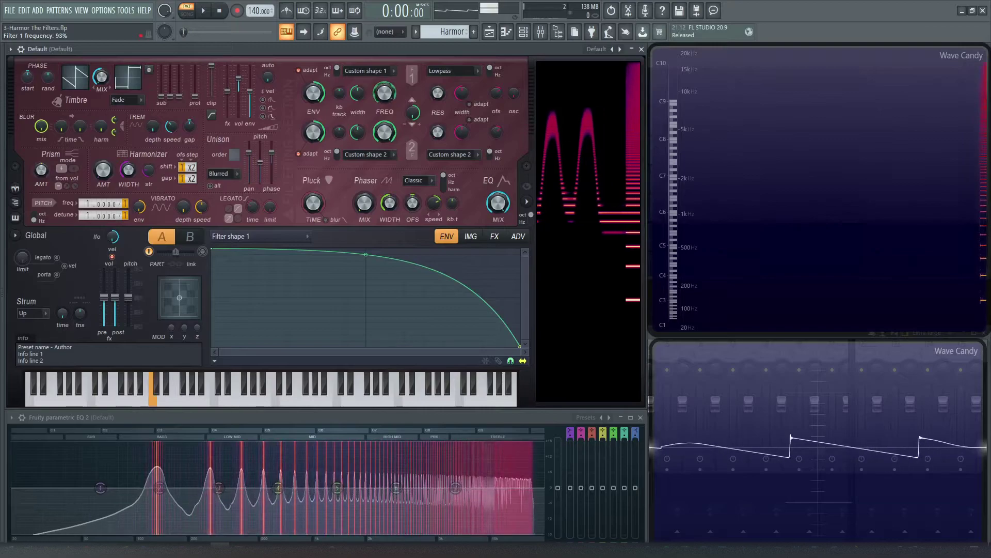
{"action": "left_click_drag", "start_coordinate": [379, 99], "coordinate": [357, 65]}
{"action": "left_click_drag", "start_coordinate": [383, 93], "coordinate": [383, 103]}
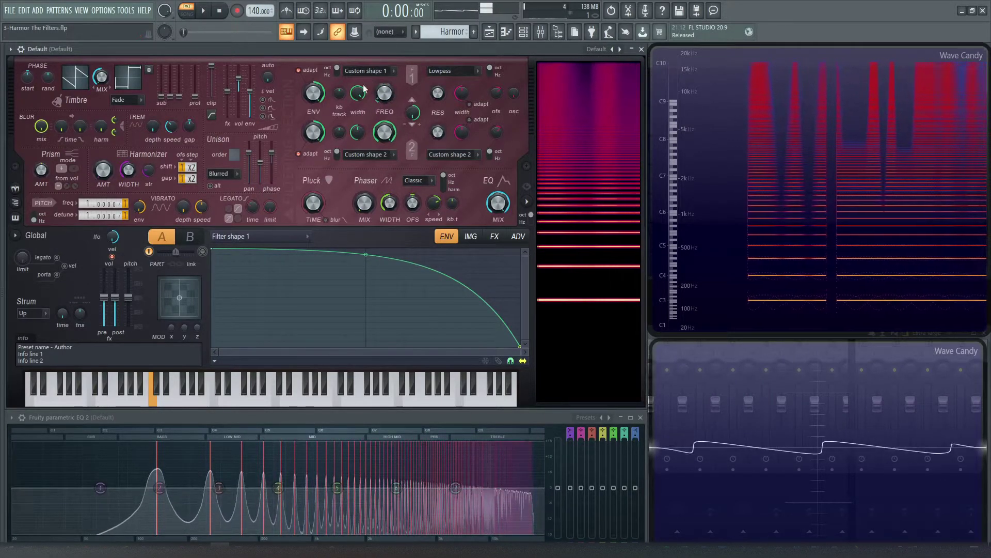
- Add a dip to the first half of Filter shape 1 with a peak at its centre, and sweep filter 1's frequency over C4
{"action": "right_click", "coordinate": [381, 267]}
{"action": "left_click_drag", "start_coordinate": [381, 267], "coordinate": [305, 315]}
{"action": "right_click", "coordinate": [368, 316]}
{"action": "left_click_drag", "start_coordinate": [367, 316], "coordinate": [366, 254]}
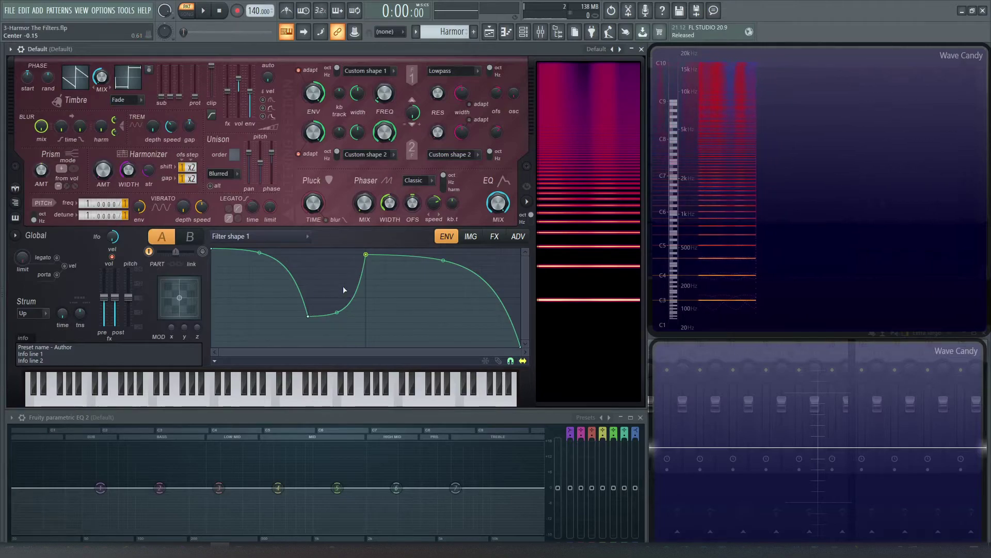
{"action": "key", "text": "z"}
{"action": "left_click_drag", "start_coordinate": [385, 94], "coordinate": [385, 80]}
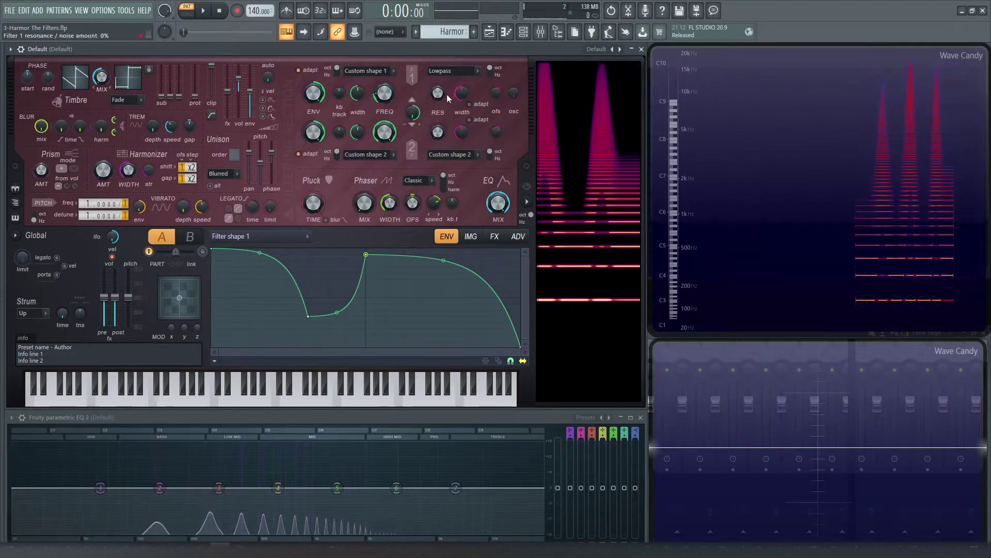
- Add a low point just past Filter shape 1's centre peak, raise the end point slightly, and sweep filter 1's frequency over held notes
{"action": "key", "text": "z"}
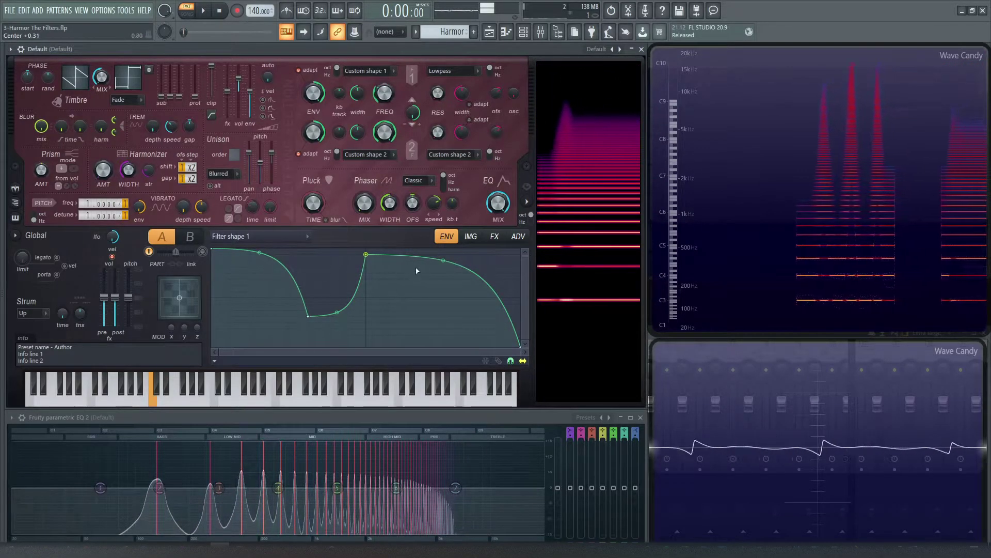
{"action": "left_click_drag", "start_coordinate": [444, 268], "coordinate": [415, 332]}
{"action": "left_click_drag", "start_coordinate": [521, 346], "coordinate": [521, 322]}
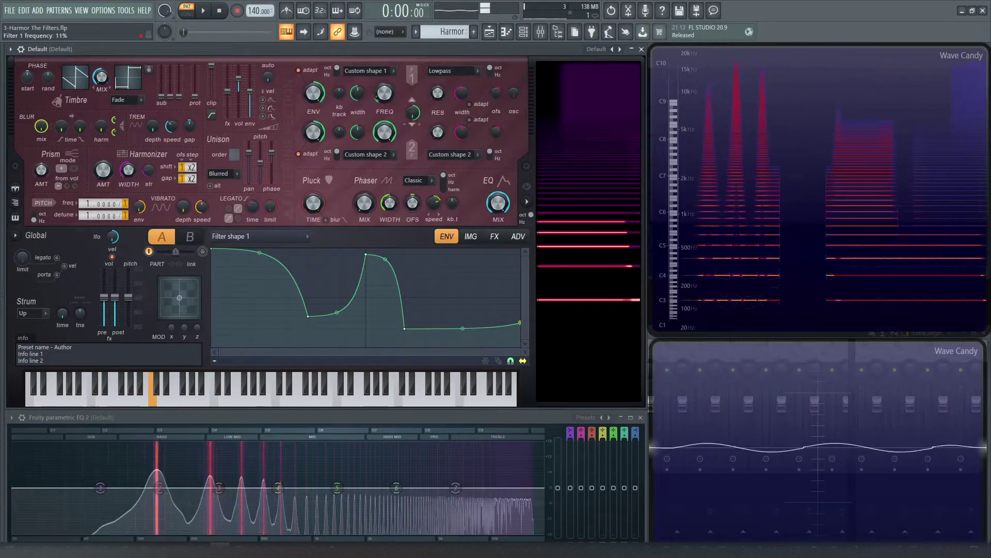
{"action": "key", "text": "z"}
{"action": "left_click_drag", "start_coordinate": [386, 102], "coordinate": [386, 87]}
{"action": "key", "text": "v"}
- Remove the intermediate points from Filter shape 1 so that a single falling curve runs from start to end
{"action": "left_click", "coordinate": [498, 361]}
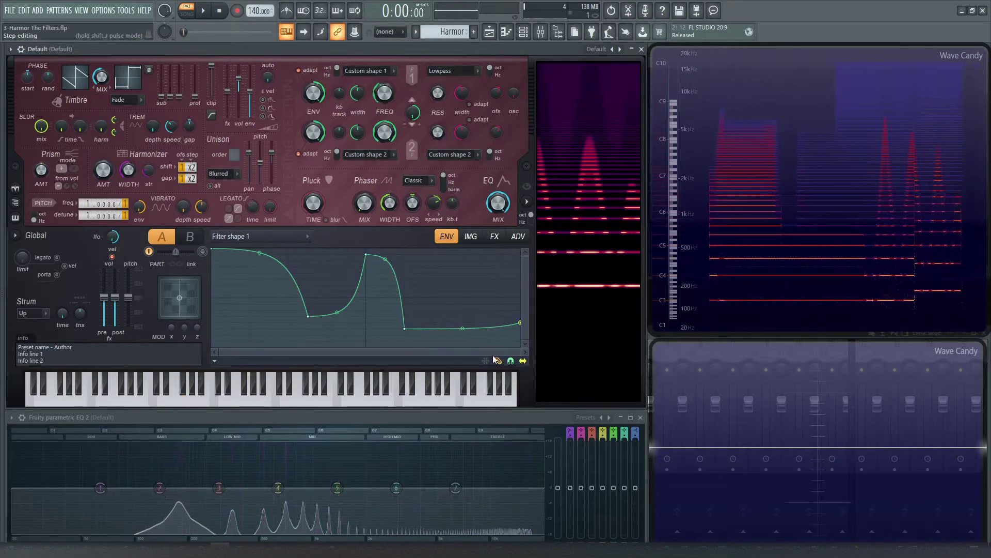
{"action": "left_click_drag", "start_coordinate": [419, 326], "coordinate": [325, 309]}
{"action": "key", "text": "ctrl+z"}
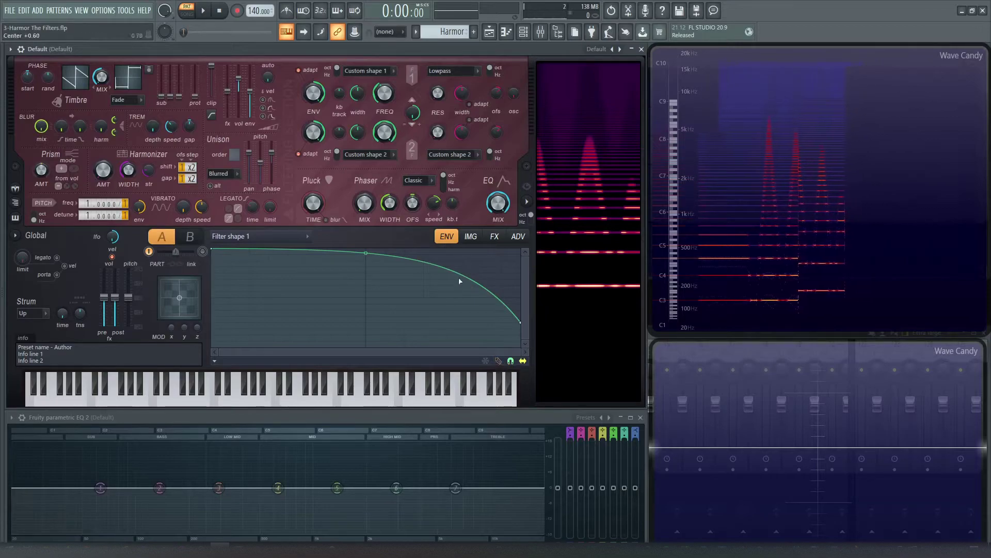
- Add a point at about 0.25 in Filter shape 1, level with the end point, and sweep filter 1's frequency over C4
{"action": "left_click_drag", "start_coordinate": [460, 280], "coordinate": [449, 329]}
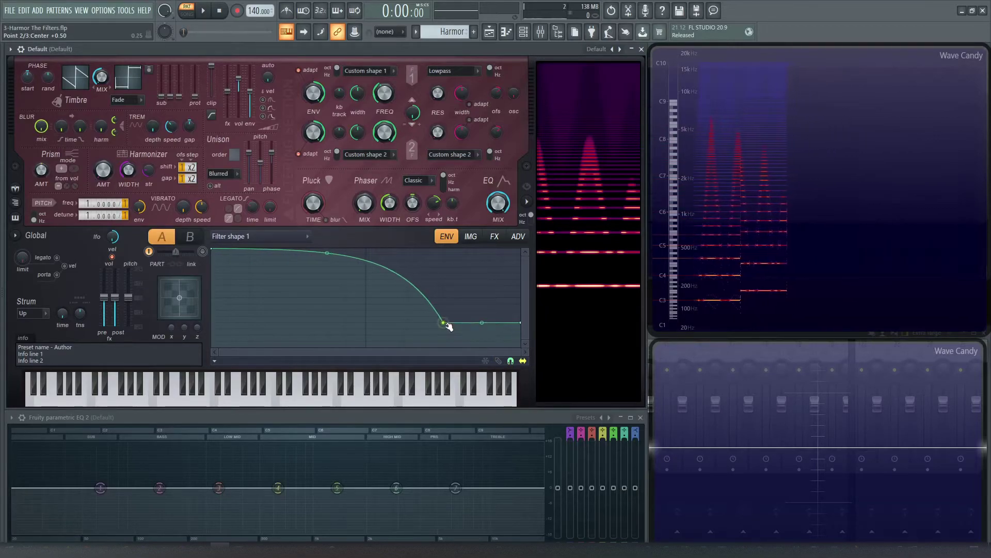
{"action": "left_click_drag", "start_coordinate": [380, 89], "coordinate": [379, 96]}
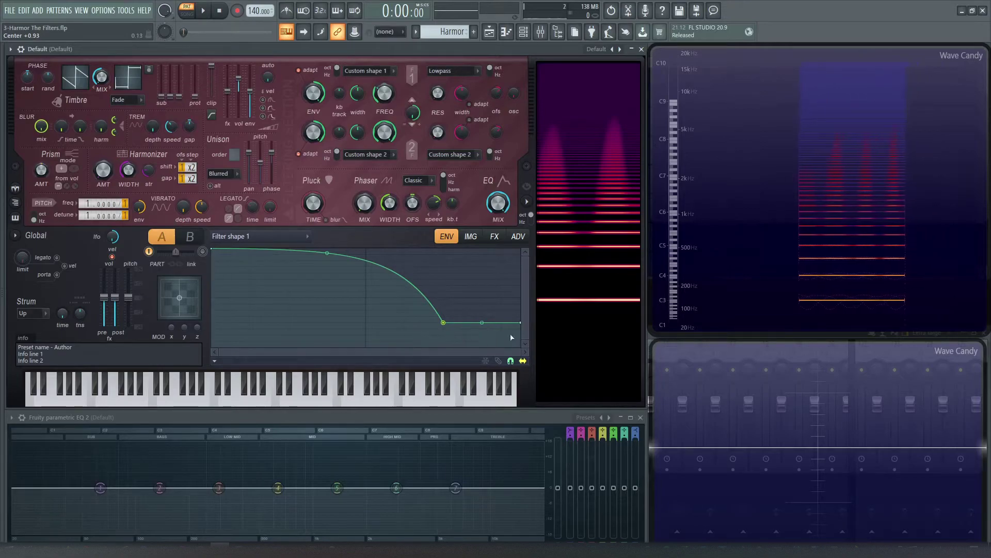
{"action": "left_click_drag", "start_coordinate": [380, 101], "coordinate": [379, 80]}
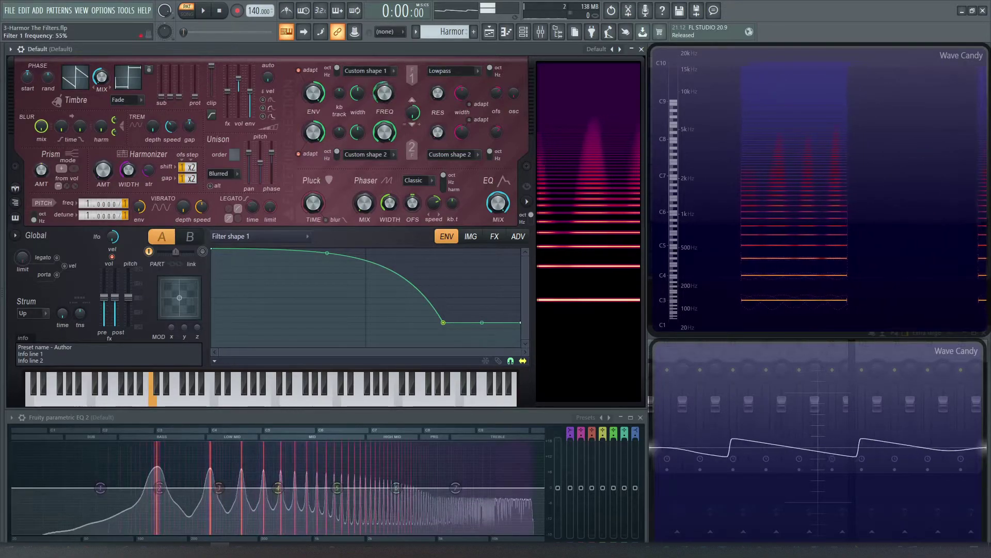
- Set the filter 1 shape to Leaky low pass and sweep its frequency over C4 for comparison
{"action": "left_click", "coordinate": [373, 71]}
{"action": "left_click", "coordinate": [373, 218]}
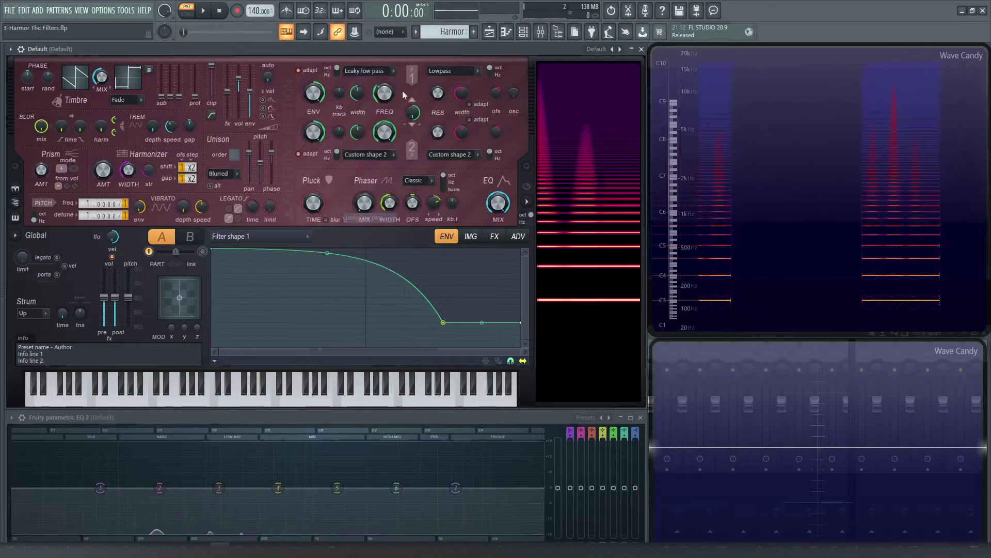
{"action": "left_click_drag", "start_coordinate": [385, 93], "coordinate": [385, 120]}
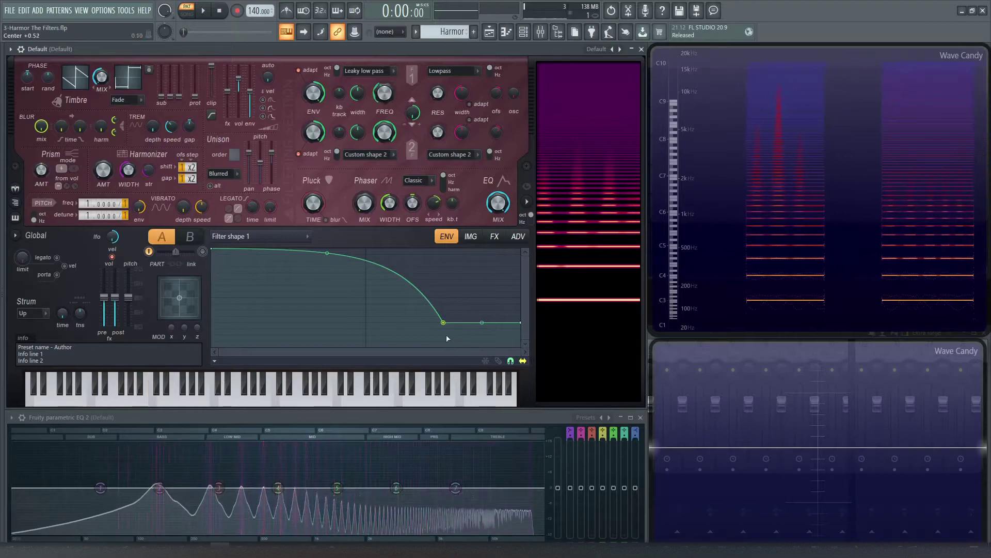
- Raise the flat end section of Filter shape 1 to about 0.38
{"action": "left_click_drag", "start_coordinate": [443, 323], "coordinate": [443, 310]}
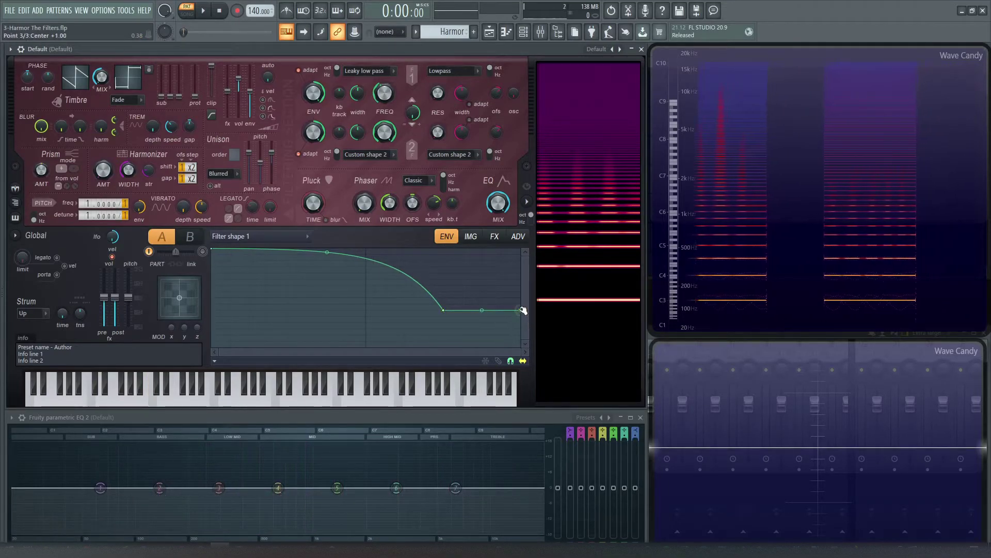
- Compare Custom shape 1 with Leaky low pass on filter 1, leaving Leaky low pass selected
{"action": "left_click", "coordinate": [369, 71]}
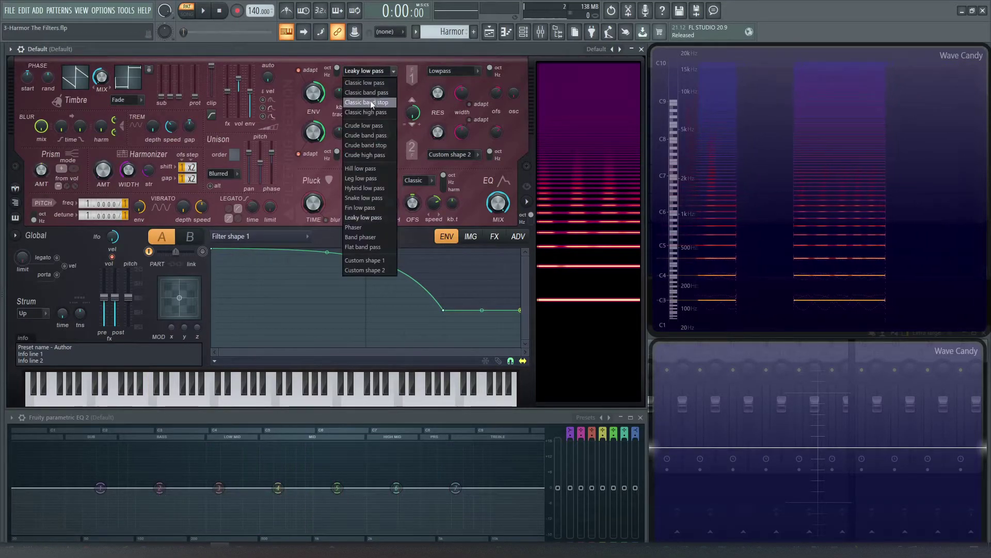
{"action": "left_click", "coordinate": [367, 260]}
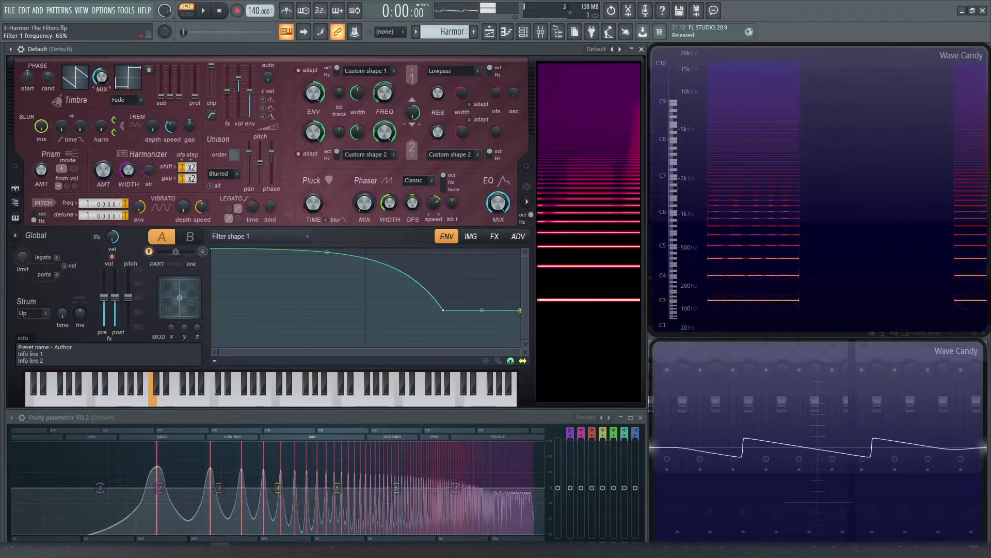
{"action": "left_click", "coordinate": [368, 71]}
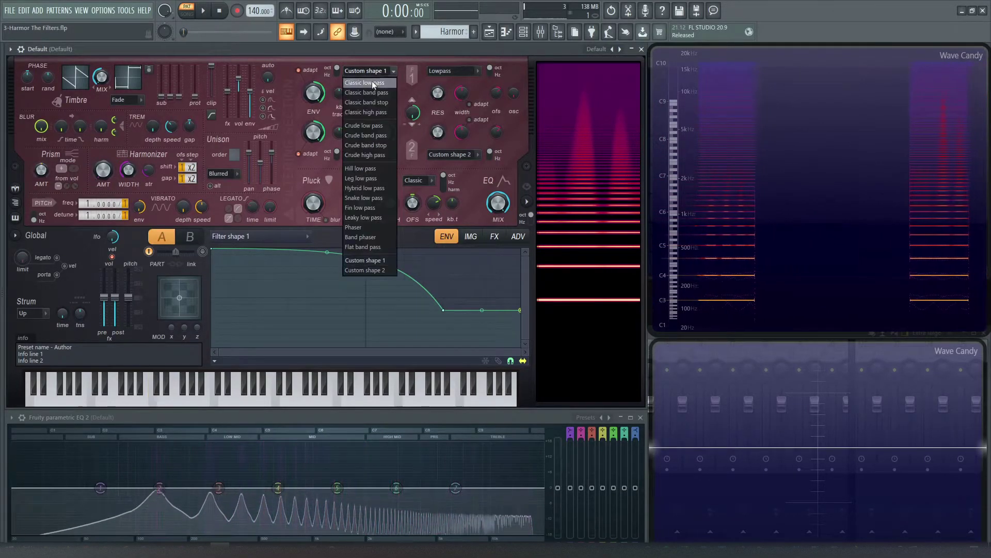
{"action": "left_click", "coordinate": [370, 217]}
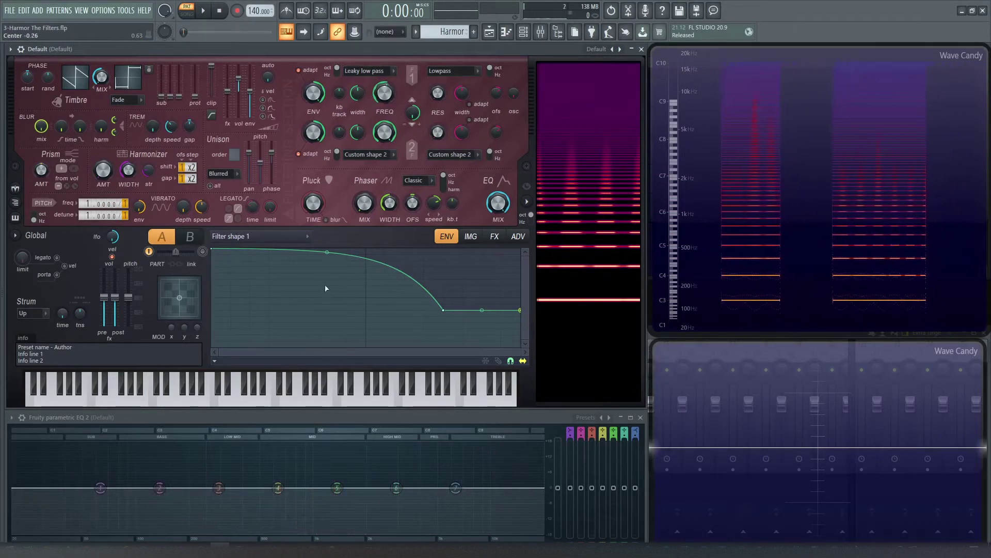
- Redraw Filter shape 1 as an irregular multi-peak curve by adding and moving points across its full width
{"action": "right_click", "coordinate": [310, 260]}
{"action": "left_click_drag", "start_coordinate": [310, 261], "coordinate": [329, 350]}
{"action": "right_click", "coordinate": [290, 340]}
{"action": "right_click", "coordinate": [289, 255]}
{"action": "right_click", "coordinate": [312, 323]}
{"action": "right_click", "coordinate": [369, 337]}
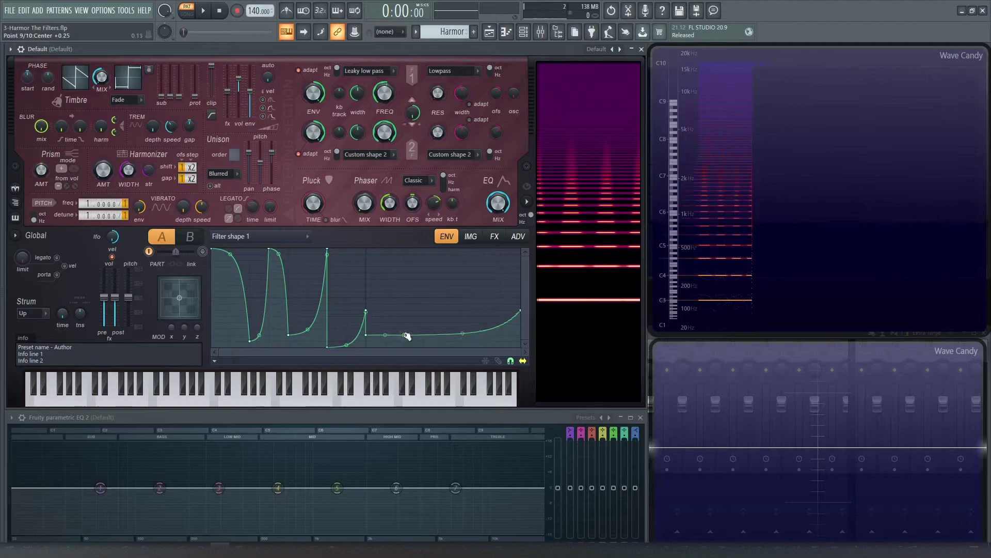
{"action": "left_click_drag", "start_coordinate": [406, 336], "coordinate": [385, 285]}
{"action": "left_click_drag", "start_coordinate": [445, 286], "coordinate": [424, 285]}
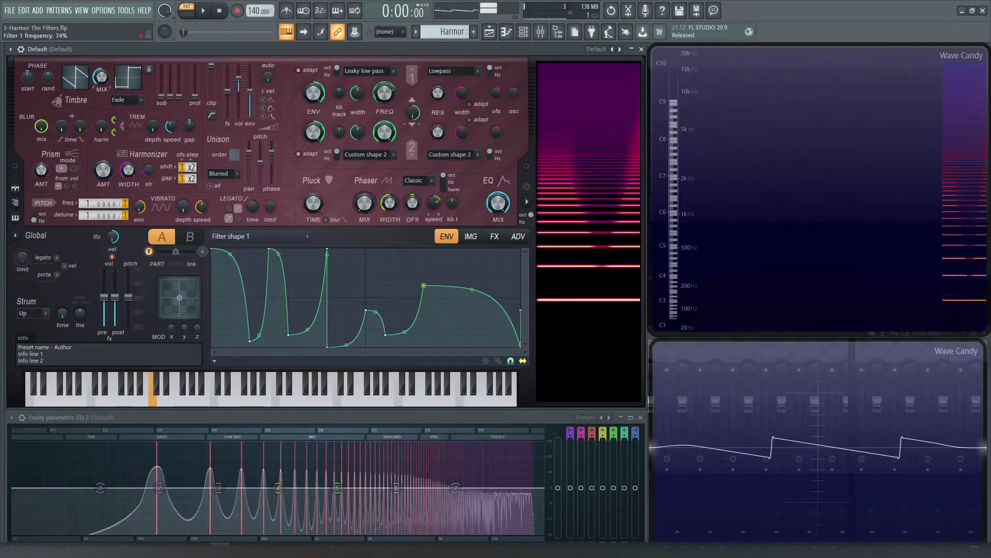
- Sweep filter 1's frequency, switch its shape to Custom shape 1, and set the unison order to 9
{"action": "left_click_drag", "start_coordinate": [385, 93], "coordinate": [384, 127]}
{"action": "left_click", "coordinate": [368, 71]}
{"action": "left_click", "coordinate": [381, 258]}
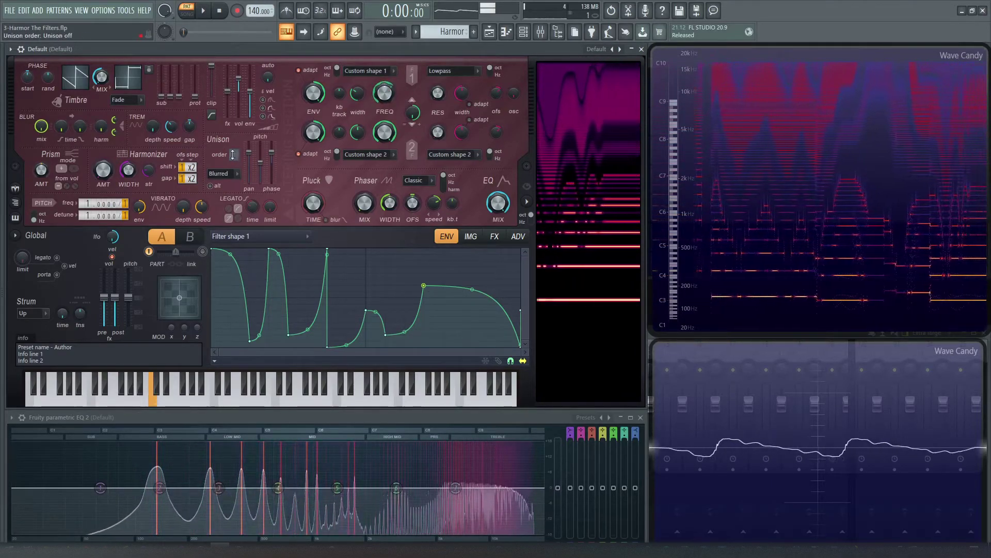
{"action": "left_click_drag", "start_coordinate": [232, 155], "coordinate": [232, 139]}
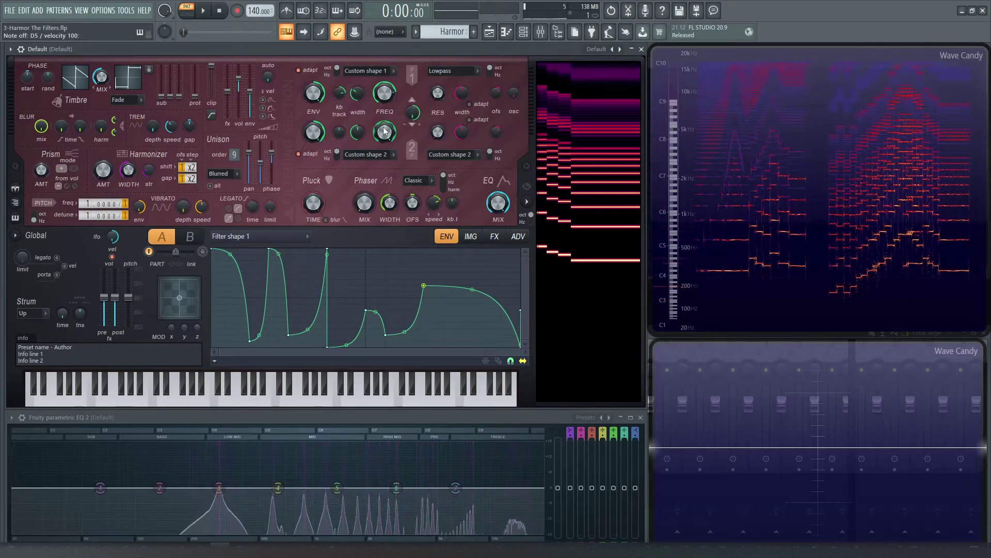
- Reload the Default preset and keep filter 1 on Crude low pass
{"action": "left_click", "coordinate": [596, 49]}
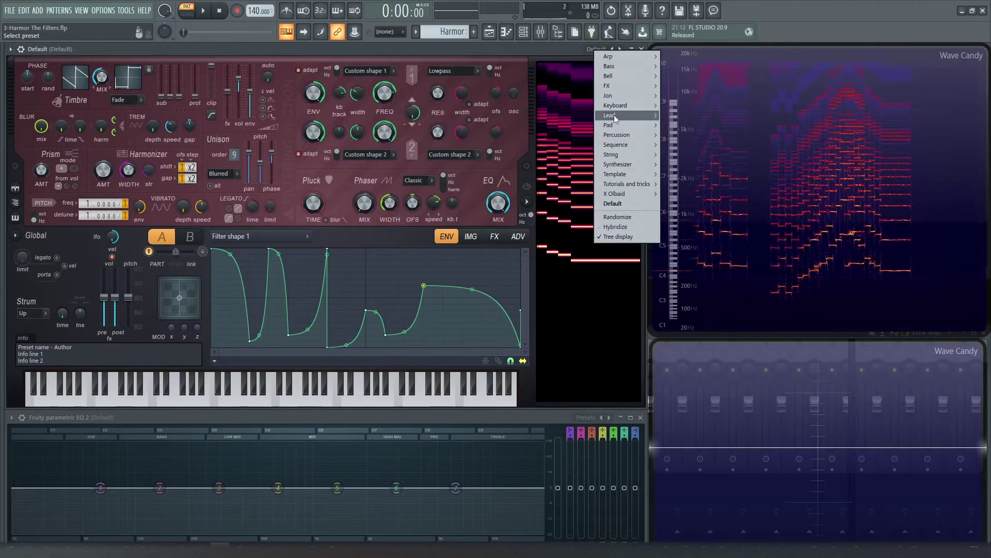
{"action": "left_click", "coordinate": [625, 203]}
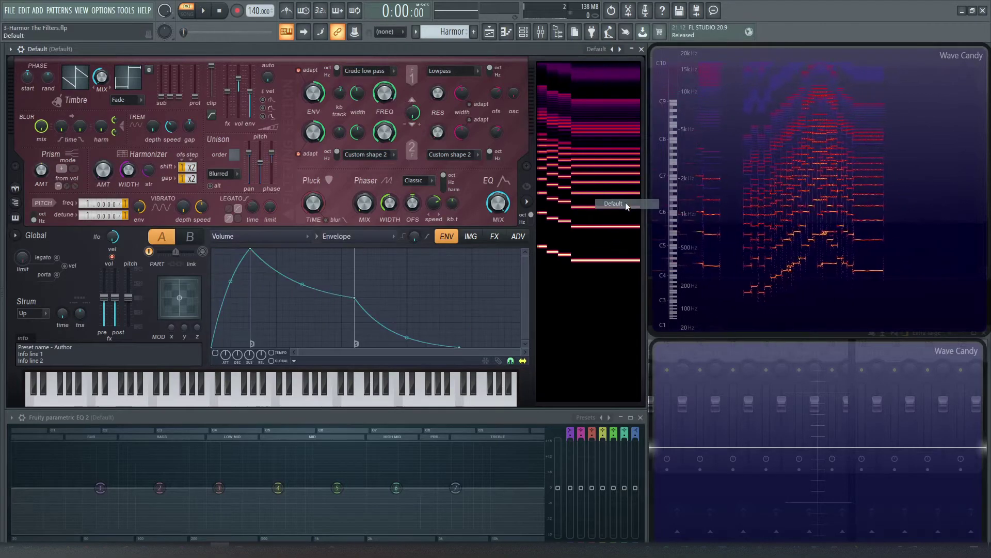
{"action": "left_click", "coordinate": [394, 72]}
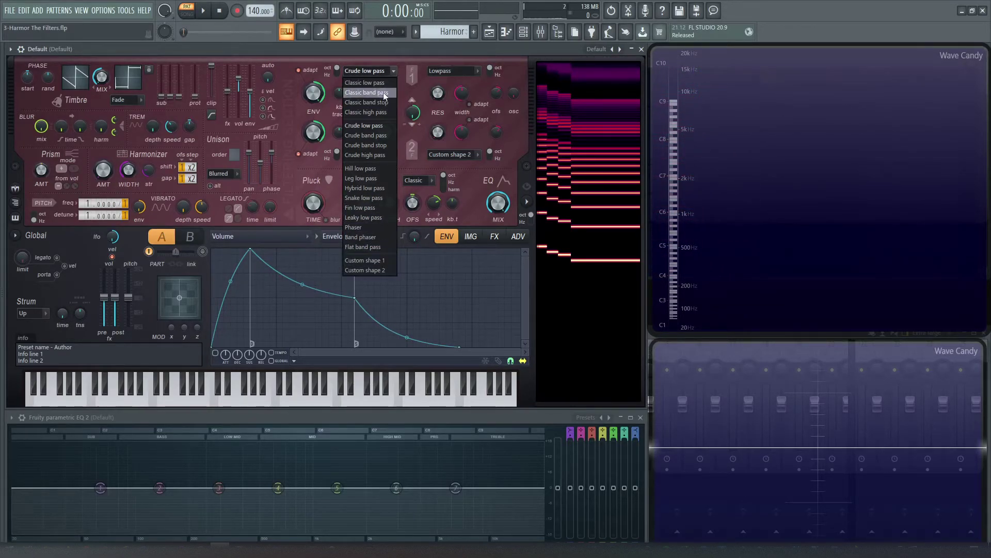
{"action": "left_click", "coordinate": [387, 53]}
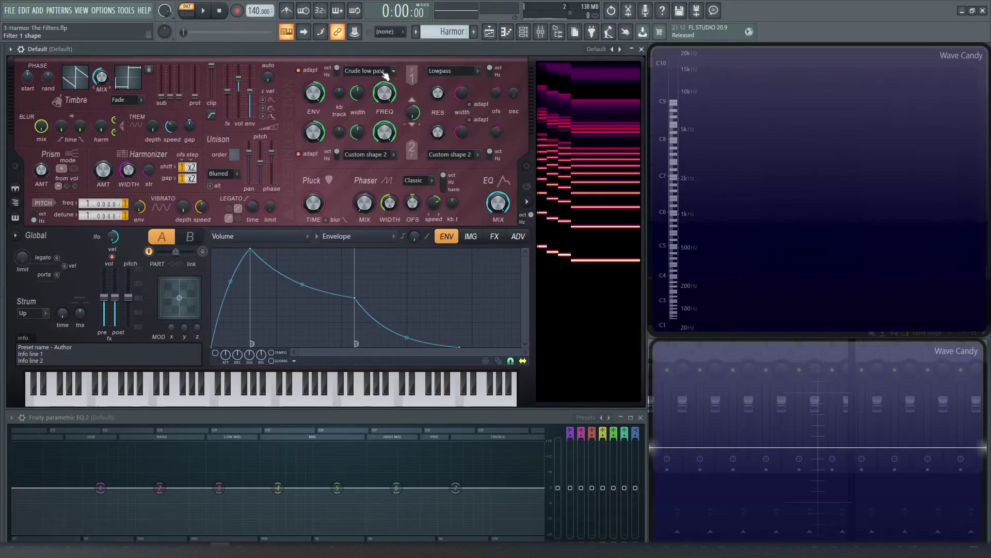
- Play C4, D4 and F4 to audition the Hz partial pitch distribution
{"action": "key", "text": "z"}
{"action": "key", "text": "x"}
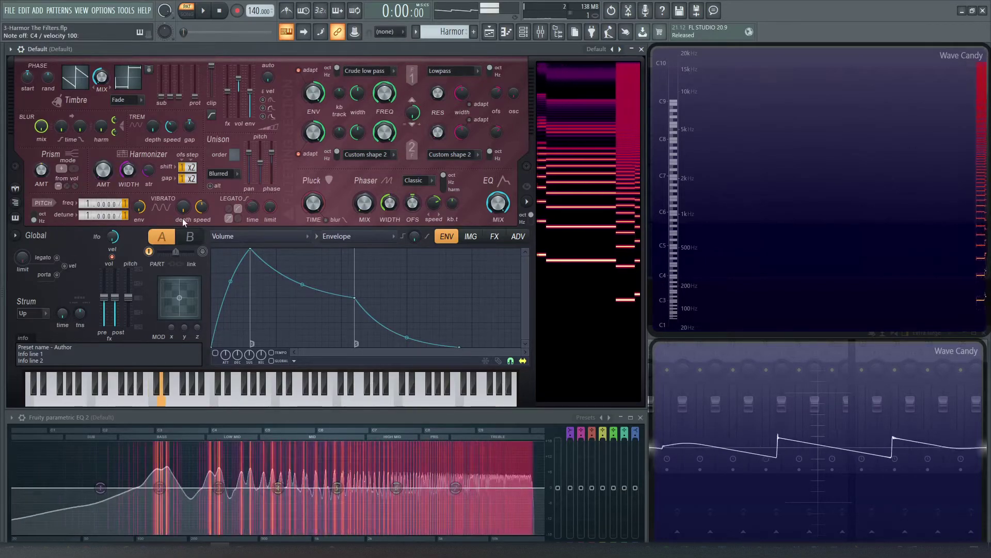
{"action": "key", "text": "v"}
{"action": "key", "text": "z"}
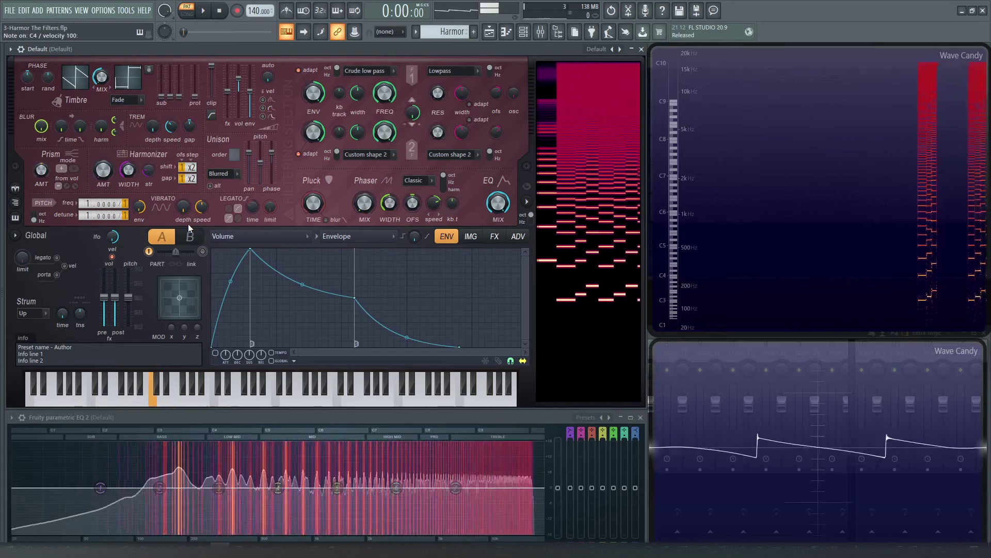
- Set the partial pitch distribution to oct and play a run from C4 up to E5 and back down
{"action": "left_click", "coordinate": [38, 221]}
{"action": "key", "text": "z"}
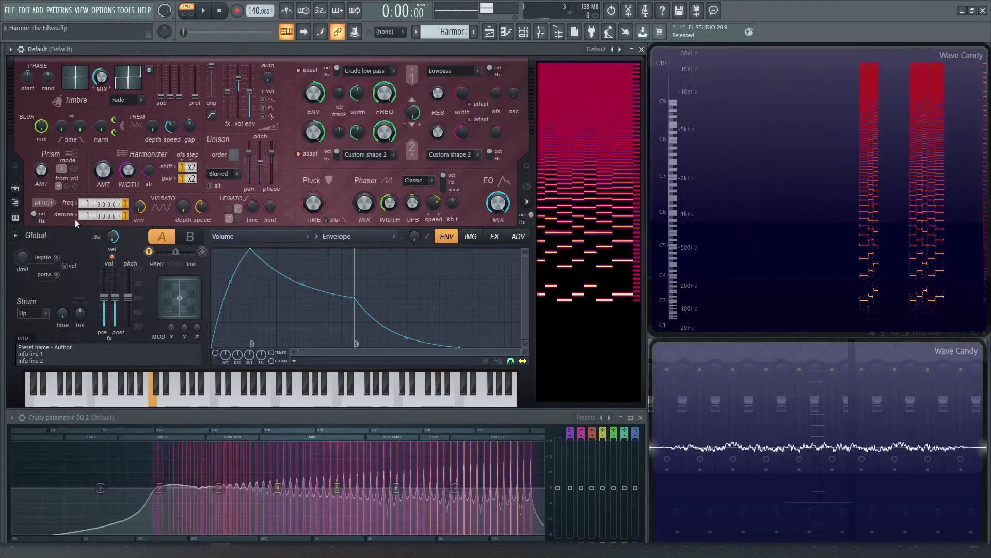
{"action": "key", "text": "z"}
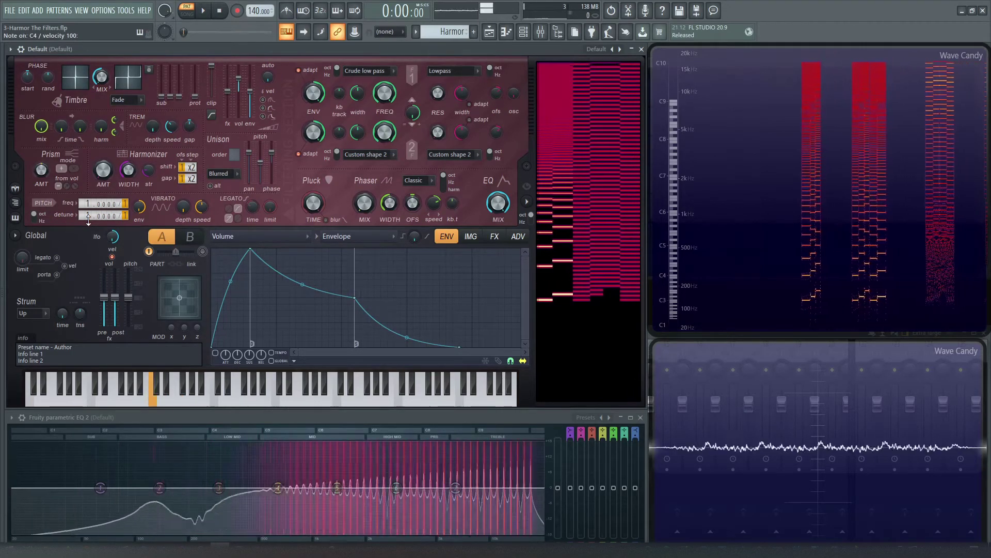
{"action": "key", "text": "x"}
{"action": "key", "text": "v"}
{"action": "key", "text": "x"}
{"action": "key", "text": "v"}
{"action": "key", "text": "c"}
{"action": "key", "text": "b"}
{"action": "key", "text": "n"}
{"action": "key", "text": "m"}
{"action": "key", "text": "q"}
{"action": "key", "text": "w"}
{"action": "key", "text": "e"}
{"action": "key", "text": "w"}
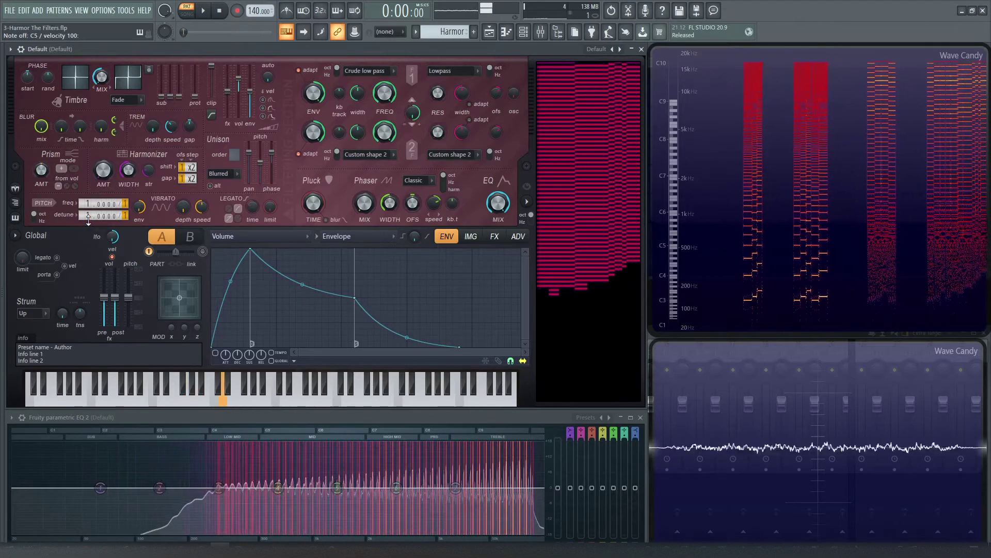
{"action": "key", "text": "q"}
{"action": "key", "text": "m"}
{"action": "key", "text": "n"}
{"action": "key", "text": "c"}
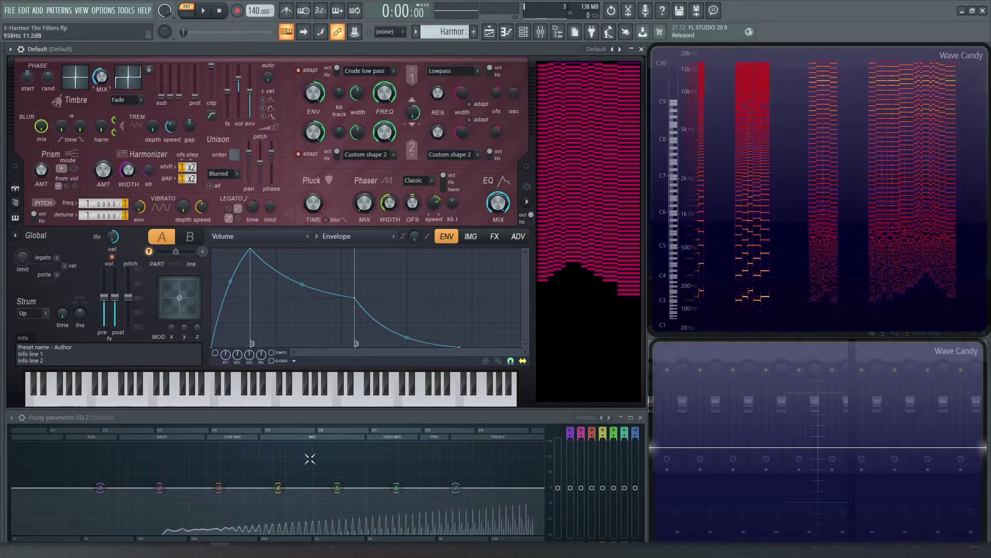
- Play short F4 and G4 phrases to audition the oct partial pitch distribution
{"action": "key", "text": "b"}
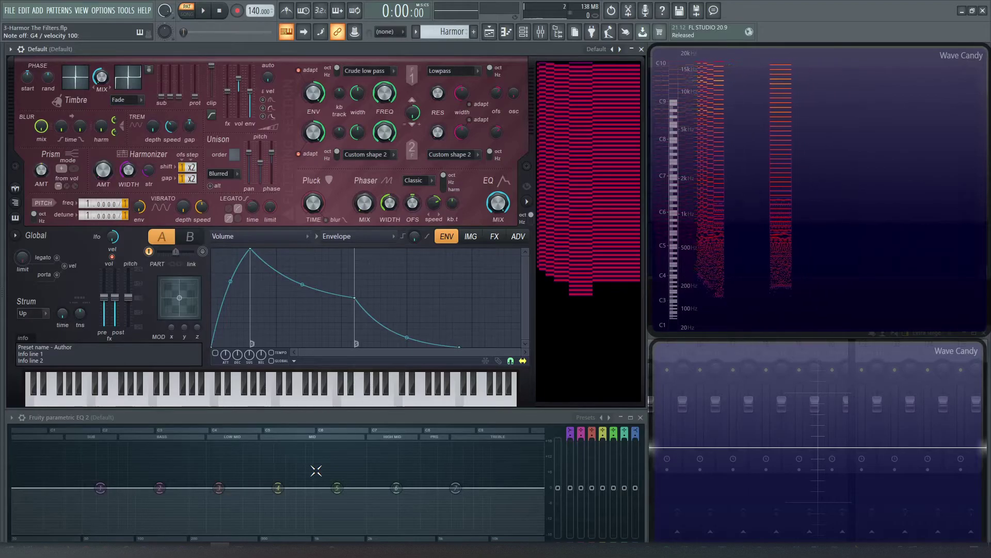
{"action": "key", "text": "v"}
{"action": "key", "text": "b"}
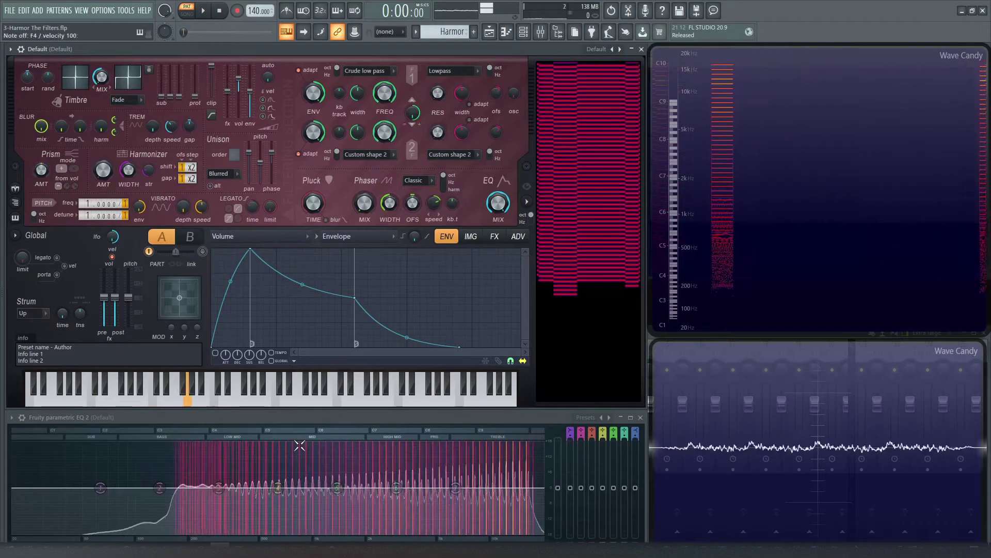
{"action": "key", "text": "d"}
{"action": "key", "text": "v"}
{"action": "key", "text": "b"}
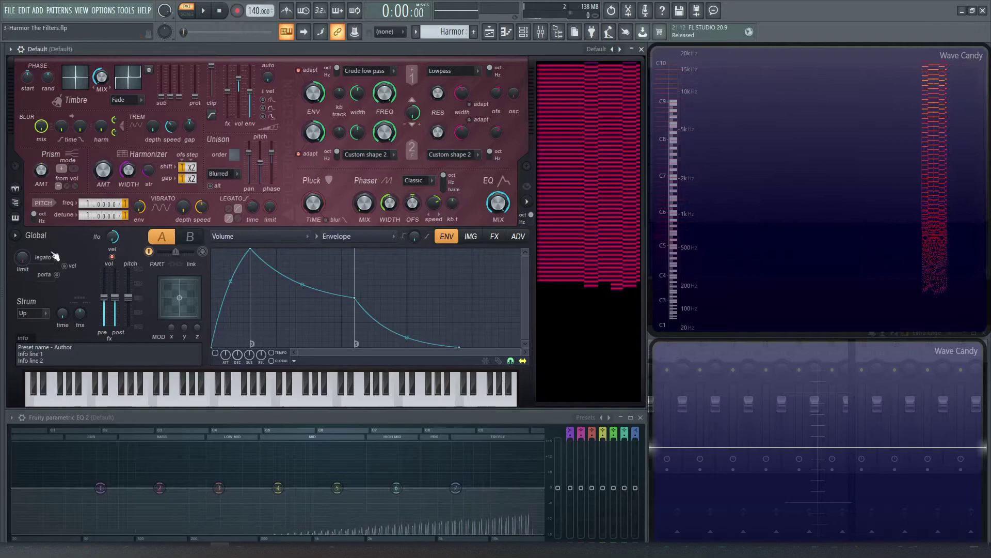
- Set the partial pitch distribution to Hz and play D4, E4 and G4
{"action": "key", "text": "x"}
{"action": "key", "text": "c"}
{"action": "key", "text": "b"}
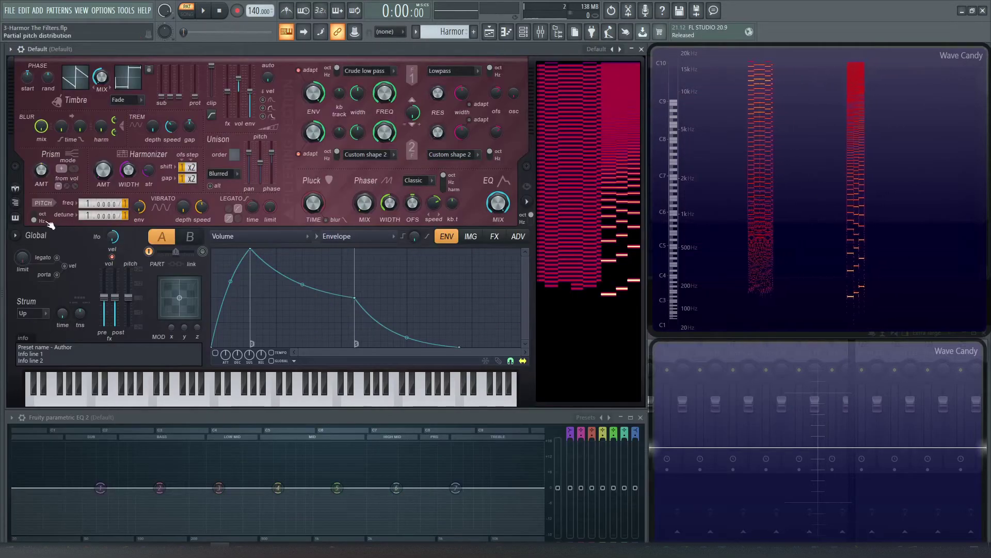
- Repeat phrases between D4 and G4 with the oct partial pitch distribution, and restore the Hz distribution
{"action": "key", "text": "x"}
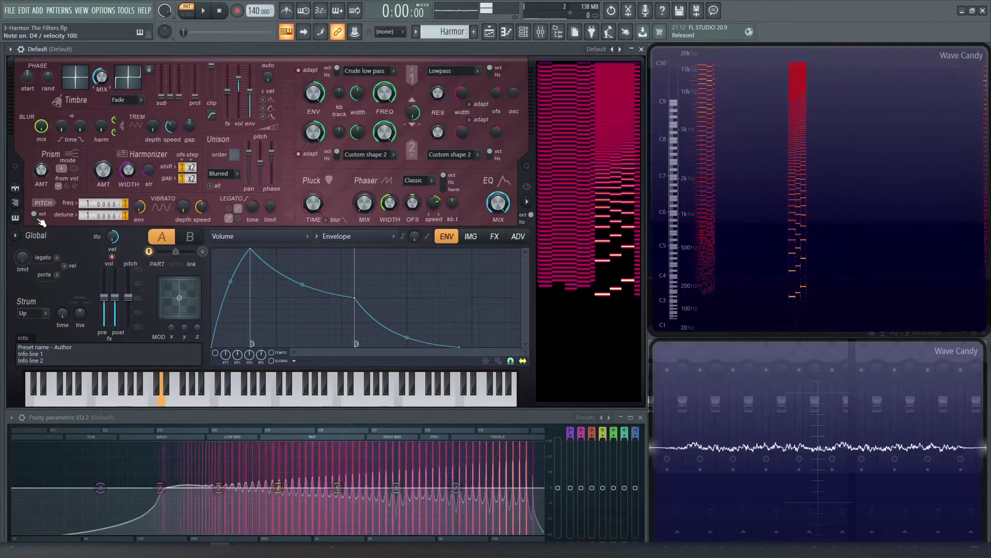
{"action": "key", "text": "c"}
{"action": "key", "text": "v"}
{"action": "key", "text": "x"}
{"action": "key", "text": "c"}
{"action": "key", "text": "b"}
{"action": "key", "text": "x"}
{"action": "key", "text": "c"}
{"action": "key", "text": "b"}
{"action": "key", "text": "x"}
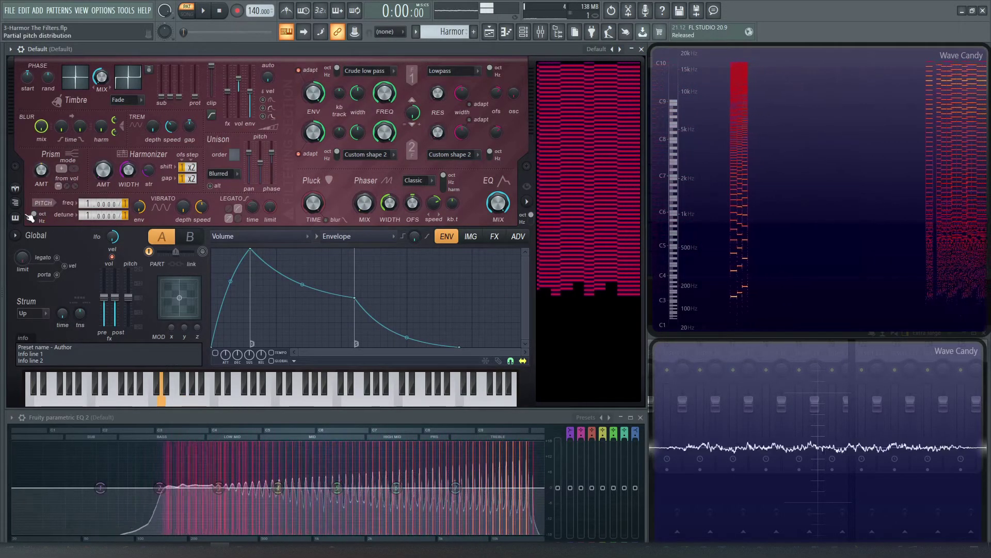
{"action": "left_click", "coordinate": [35, 221]}
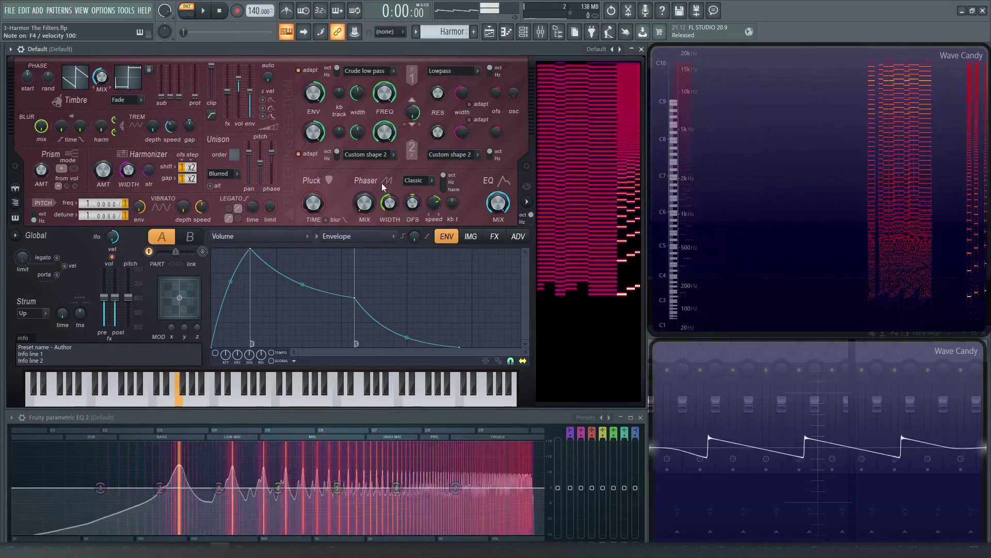
- Set filter 1 to Classic high pass, sweep its frequency over held notes, and toggle its oct/Hz scale
{"action": "left_click", "coordinate": [351, 74]}
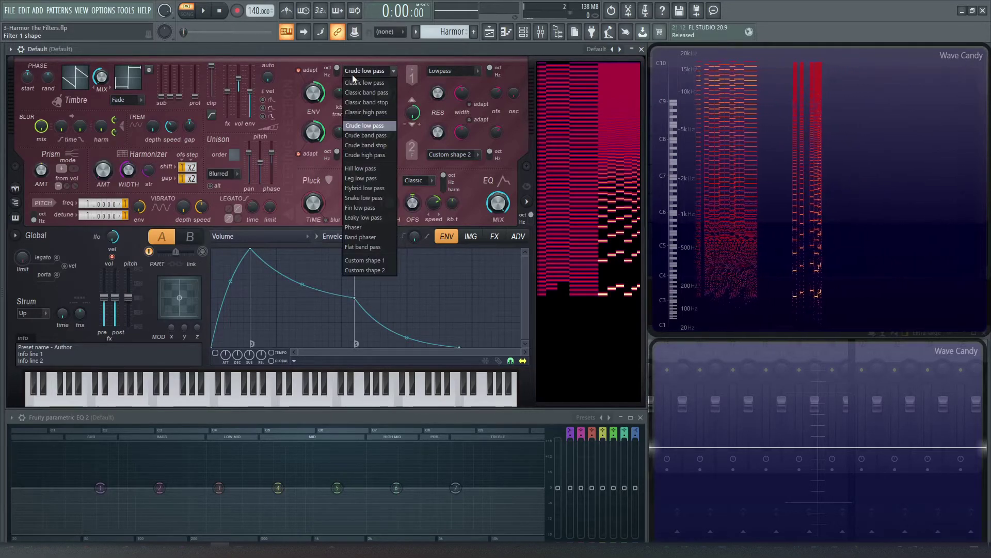
{"action": "left_click", "coordinate": [373, 113]}
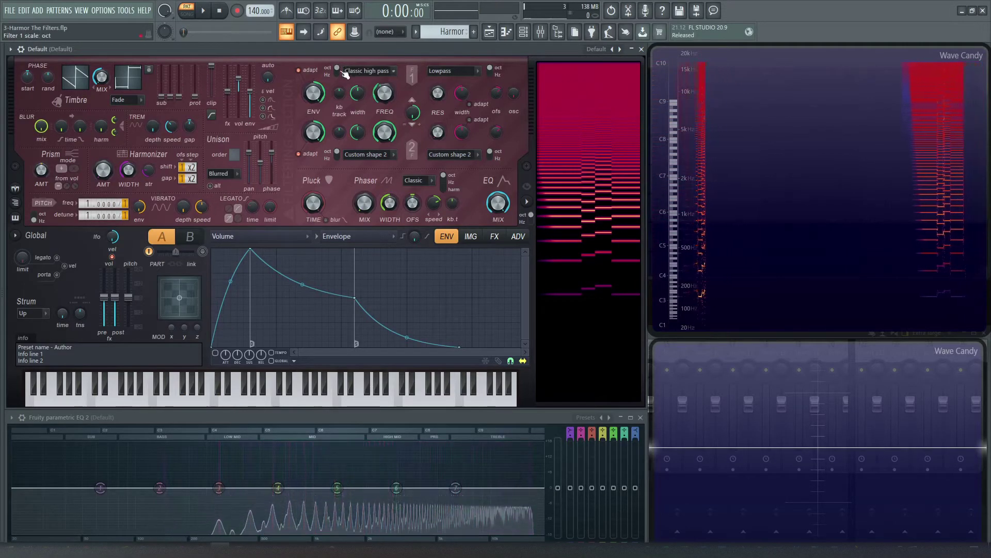
{"action": "left_click_drag", "start_coordinate": [384, 93], "coordinate": [384, 89]}
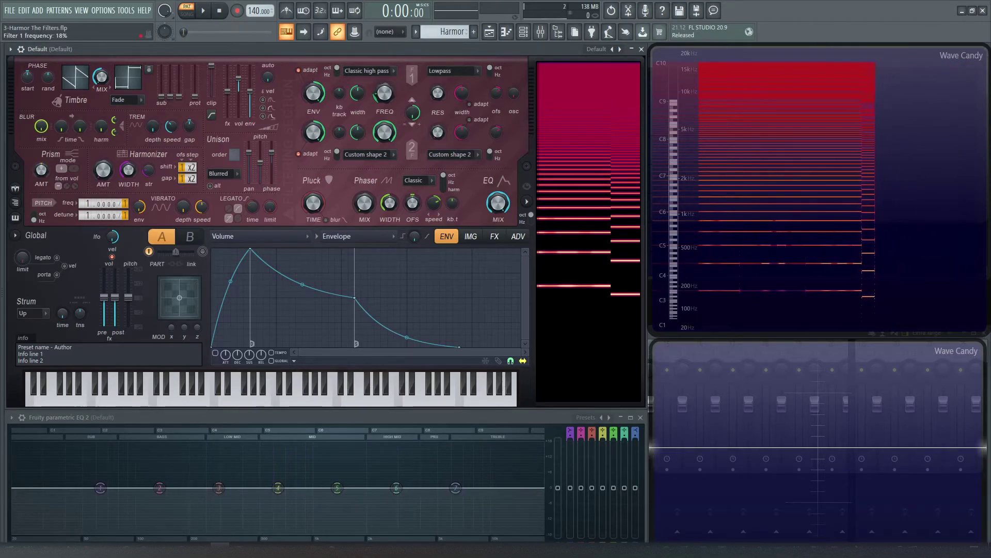
{"action": "left_click_drag", "start_coordinate": [385, 93], "coordinate": [385, 80]}
{"action": "left_click", "coordinate": [337, 71]}
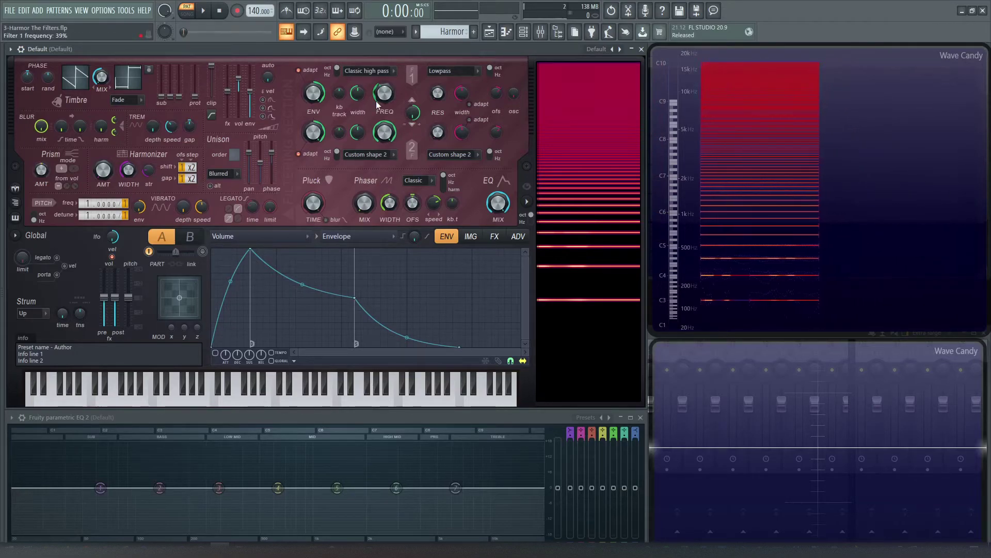
- Reload the Default preset and open the articulator envelope for filter 1 frequency
{"action": "left_click", "coordinate": [598, 49]}
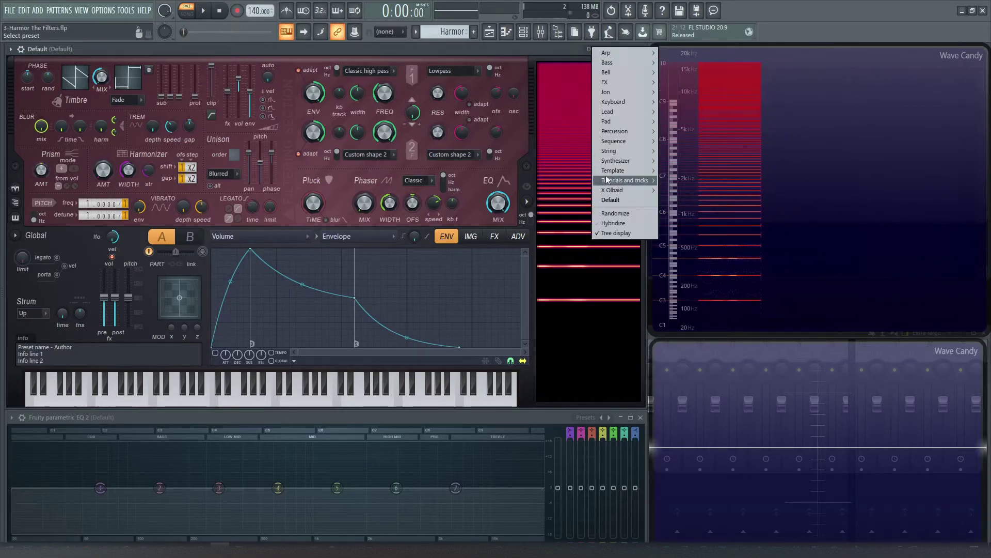
{"action": "left_click", "coordinate": [611, 199]}
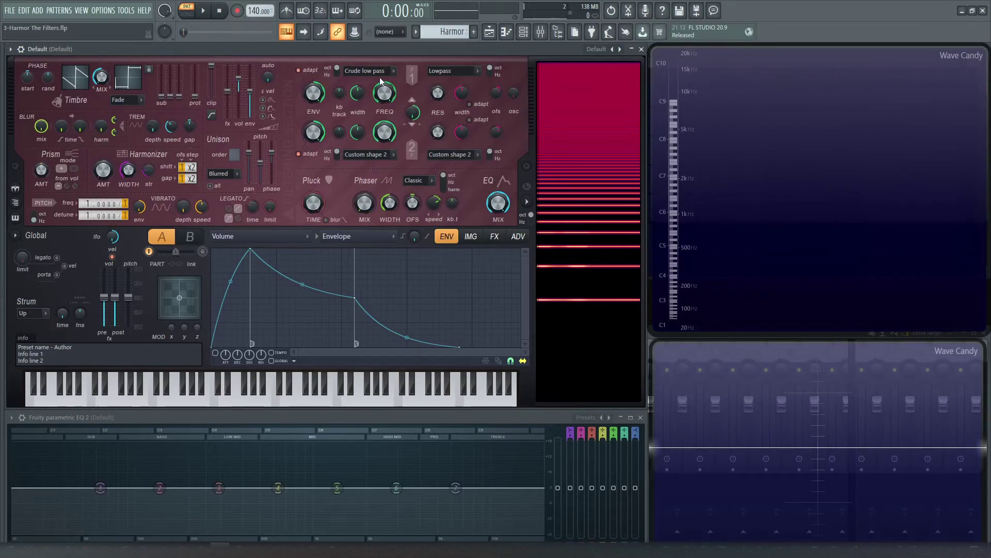
{"action": "right_click", "coordinate": [386, 92]}
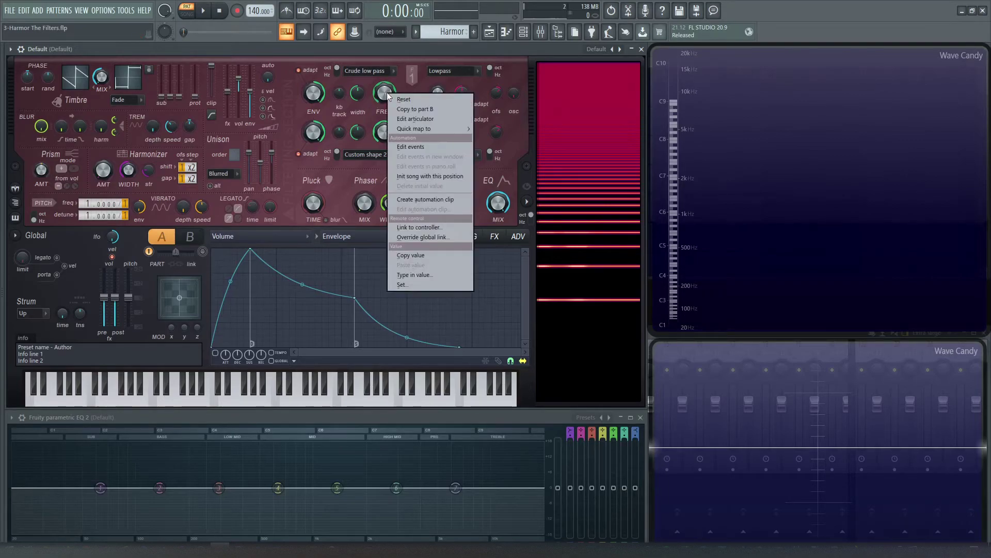
{"action": "left_click", "coordinate": [417, 118]}
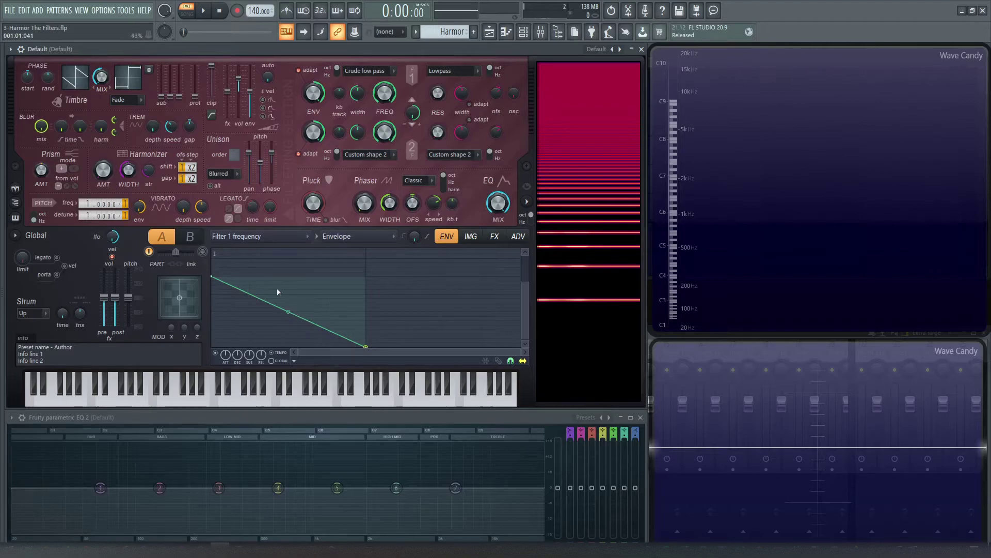
- Play notes between D4 and G5 to audition the falling filter 1 frequency envelope
{"action": "key", "text": "x"}
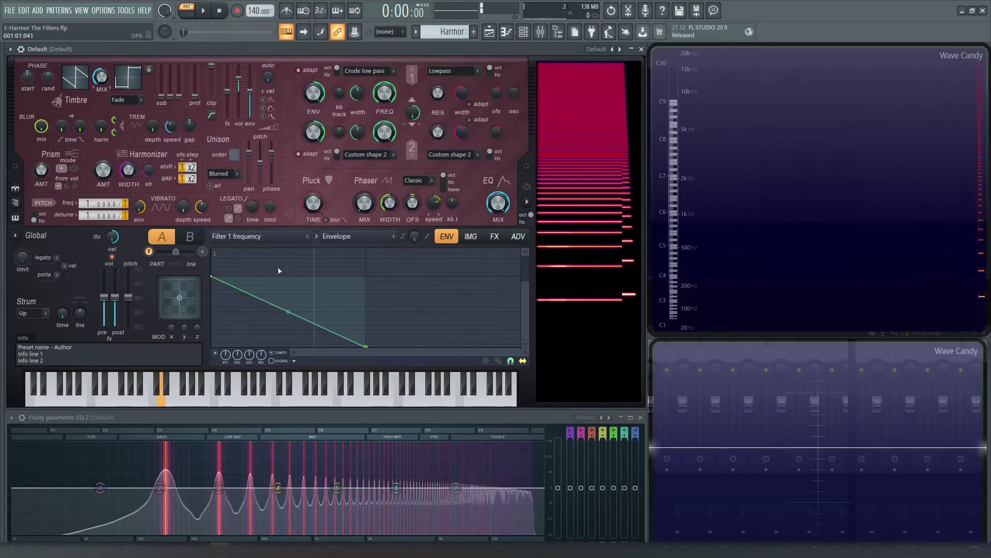
{"action": "key", "text": "t"}
{"action": "key", "text": "e"}
{"action": "key", "text": "b"}
{"action": "key", "text": "x"}
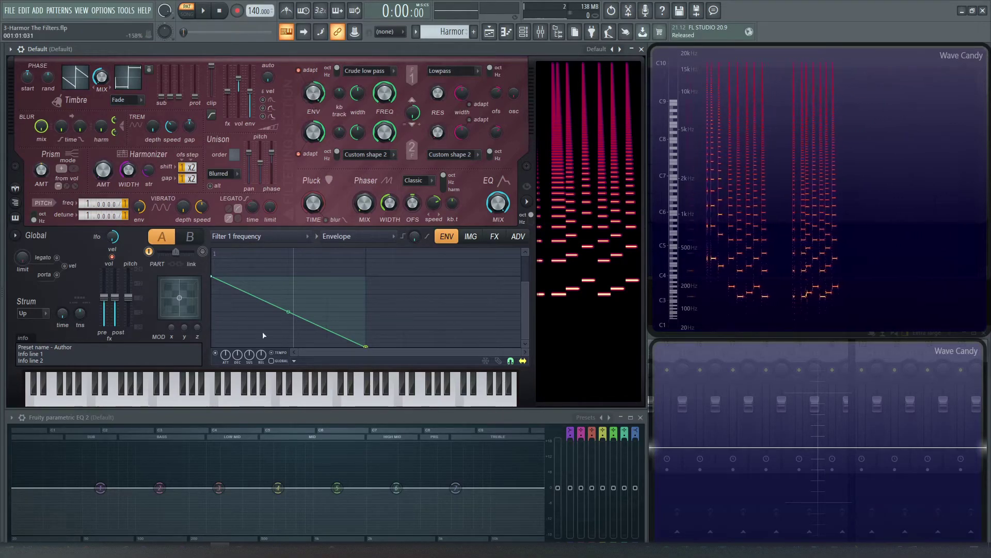
- Set filter 1's envelope amount to 0% and play phrases on D4, E4 and G4
{"action": "left_click_drag", "start_coordinate": [320, 97], "coordinate": [320, 151]}
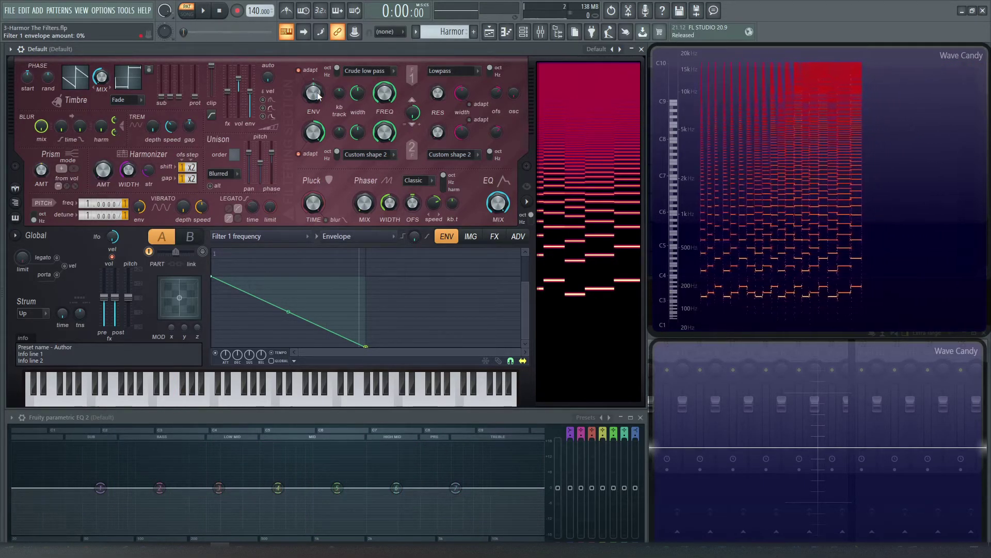
{"action": "key", "text": "c"}
{"action": "key", "text": "b"}
{"action": "key", "text": "x"}
{"action": "key", "text": "c"}
{"action": "key", "text": "b"}
{"action": "key", "text": "x"}
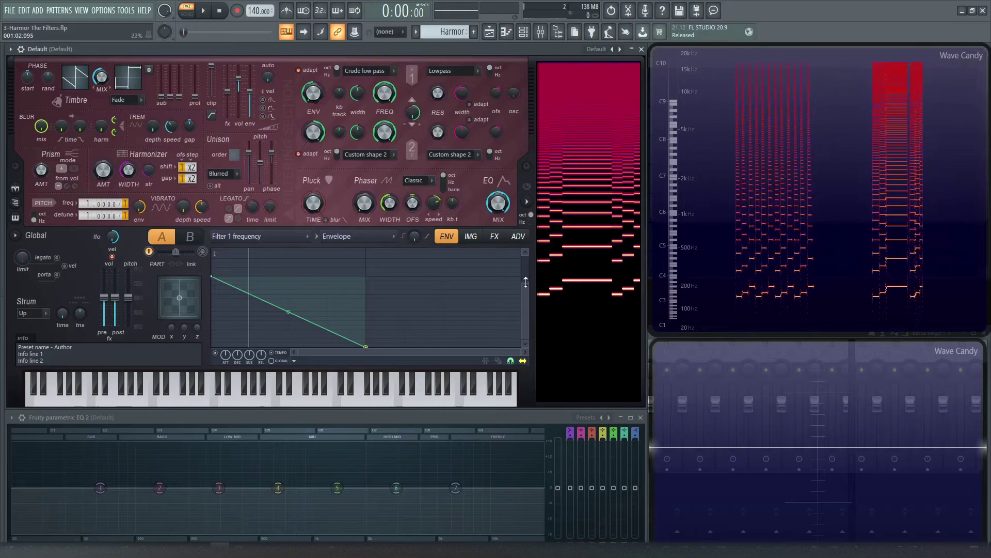
- Try the filter 1 frequency envelope with its end point raised to 200%, and return that point to the lowest level
{"action": "left_click_drag", "start_coordinate": [365, 345], "coordinate": [371, 249]}
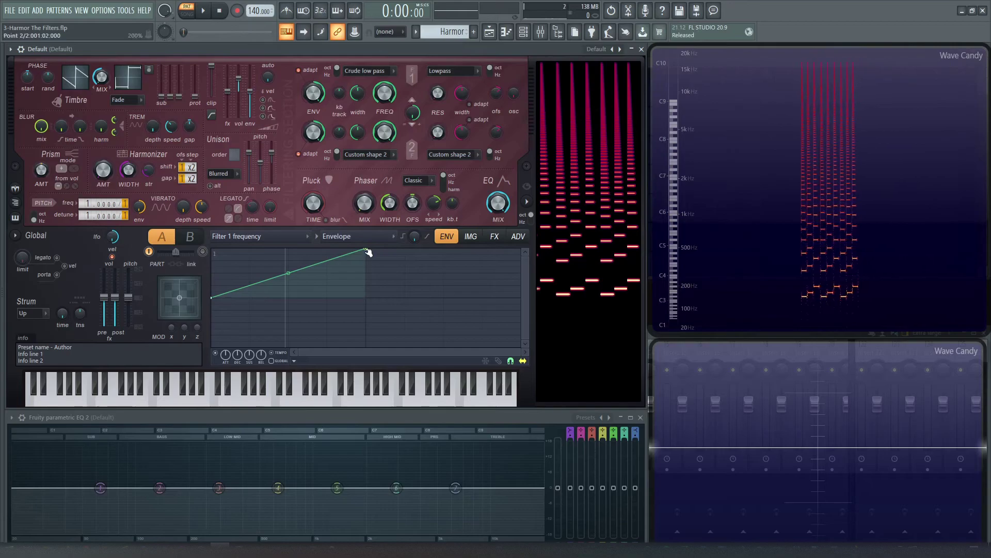
{"action": "left_click_drag", "start_coordinate": [369, 249], "coordinate": [365, 346]}
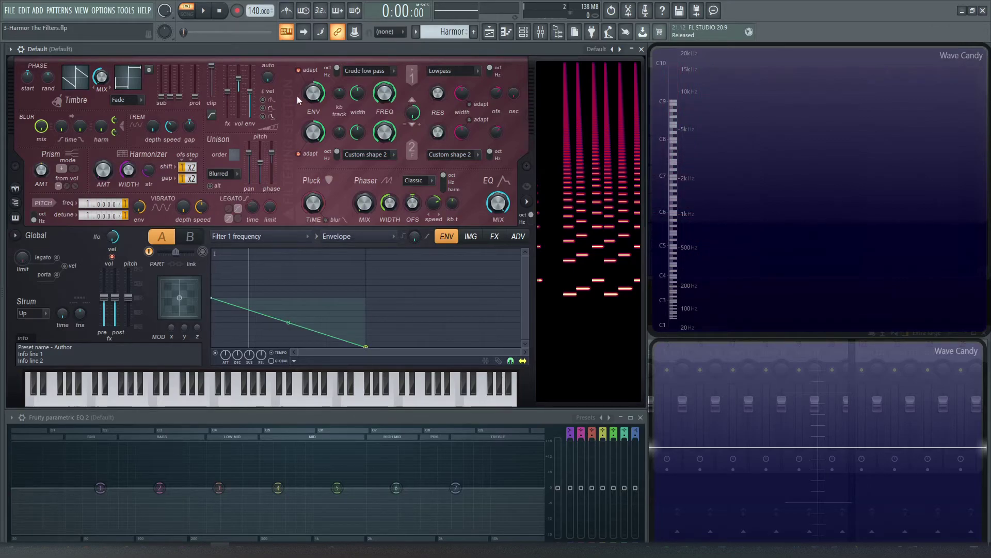
- Alternate C4 with a note over two octaves higher to compare filter 1's adaptive envelope mode off and on, leaving it on
{"action": "key", "text": "z"}
{"action": "key", "text": "z"}
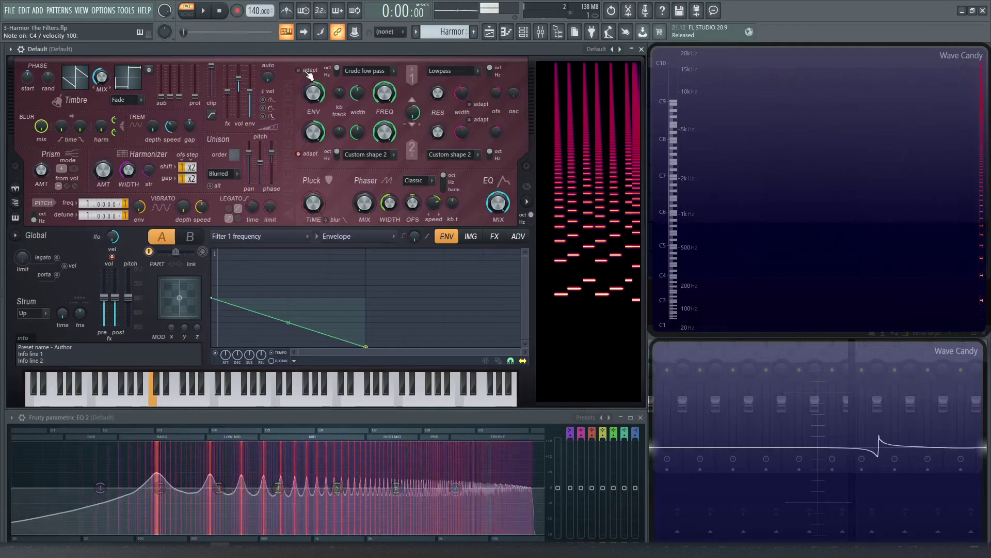
{"action": "key", "text": "z"}
{"action": "key", "text": "p"}
{"action": "key", "text": "p"}
{"action": "key", "text": "z"}
{"action": "key", "text": "p"}
{"action": "key", "text": "z"}
{"action": "key", "text": "p"}
{"action": "key", "text": "z"}
{"action": "key", "text": "p"}
{"action": "key", "text": "z"}
{"action": "key", "text": "p"}
{"action": "key", "text": "z"}
{"action": "key", "text": "p"}
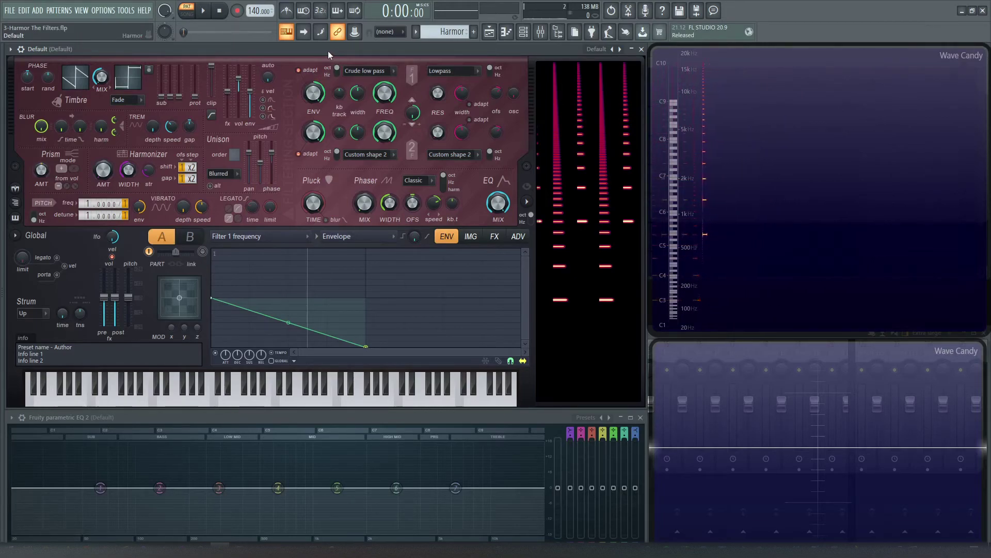
{"action": "left_click", "coordinate": [314, 72]}
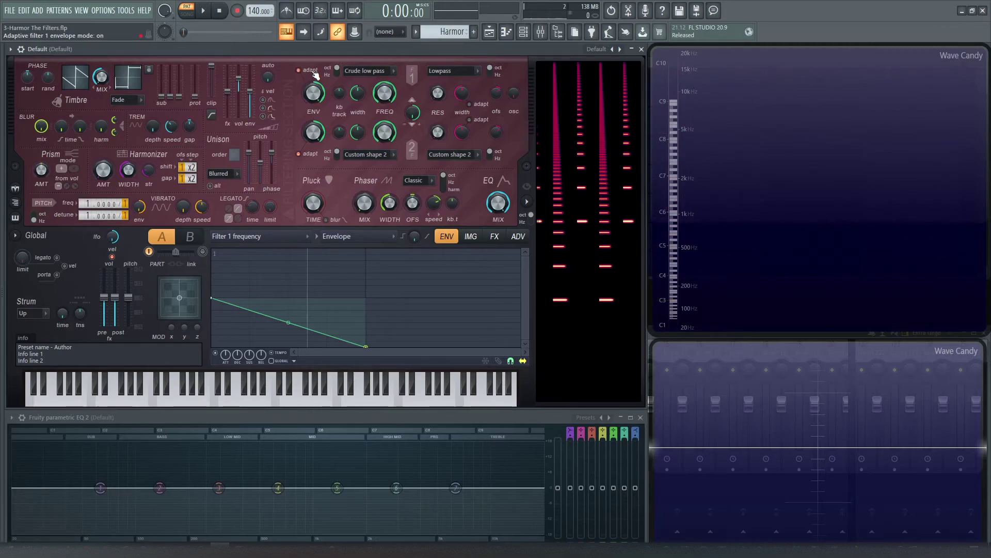
- Set filter 1's shape to Custom shape 1
{"action": "left_click", "coordinate": [383, 73]}
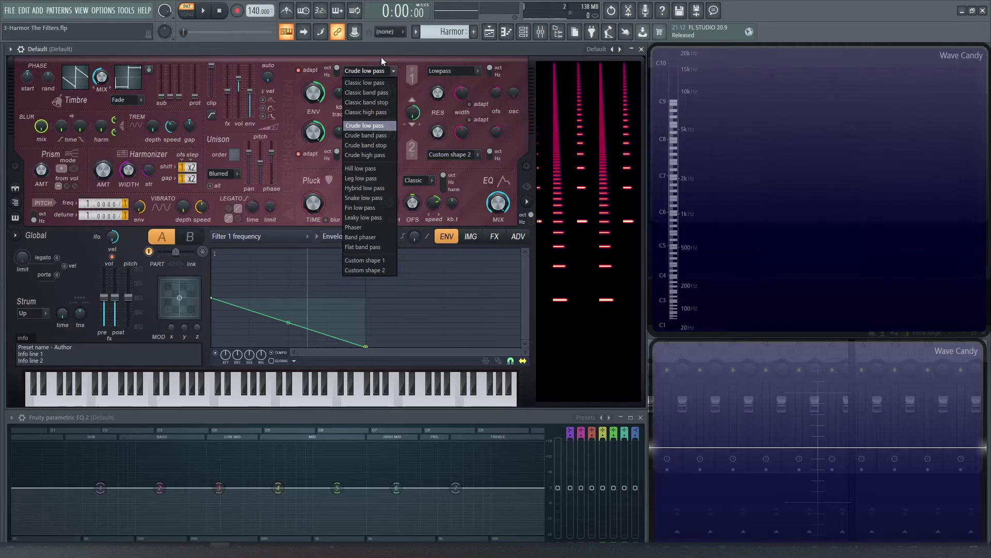
{"action": "left_click", "coordinate": [380, 55]}
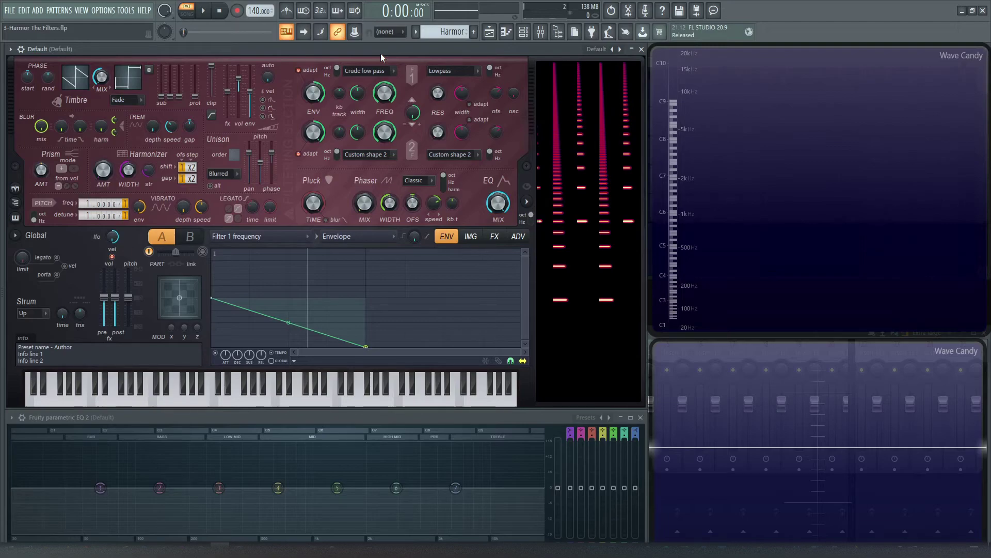
{"action": "left_click", "coordinate": [368, 71]}
{"action": "left_click", "coordinate": [360, 260]}
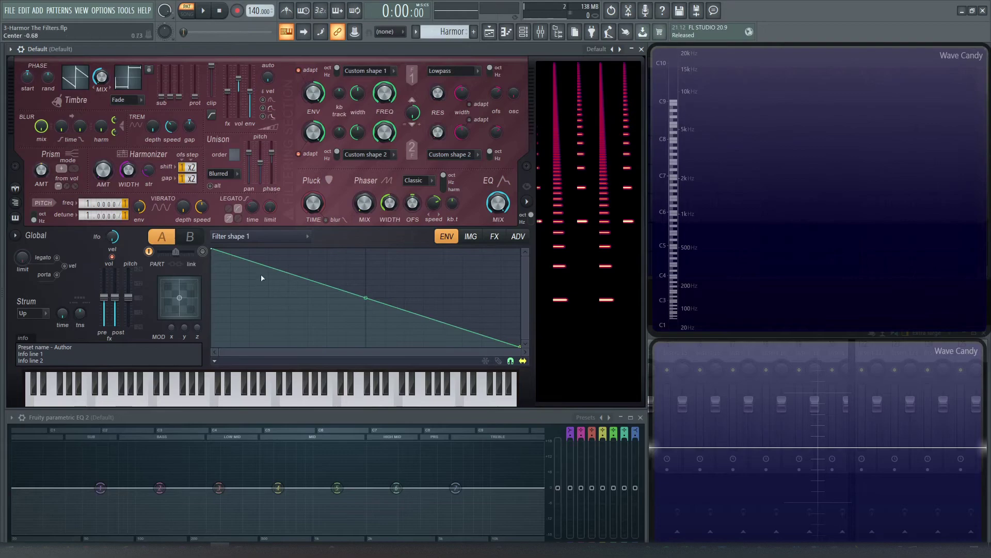
- Add a point midway along the Filter shape 1 curve, set its mode to Stairs, and adjust the tension to five steps
{"action": "left_click_drag", "start_coordinate": [246, 264], "coordinate": [370, 301]}
{"action": "right_click", "coordinate": [368, 299]}
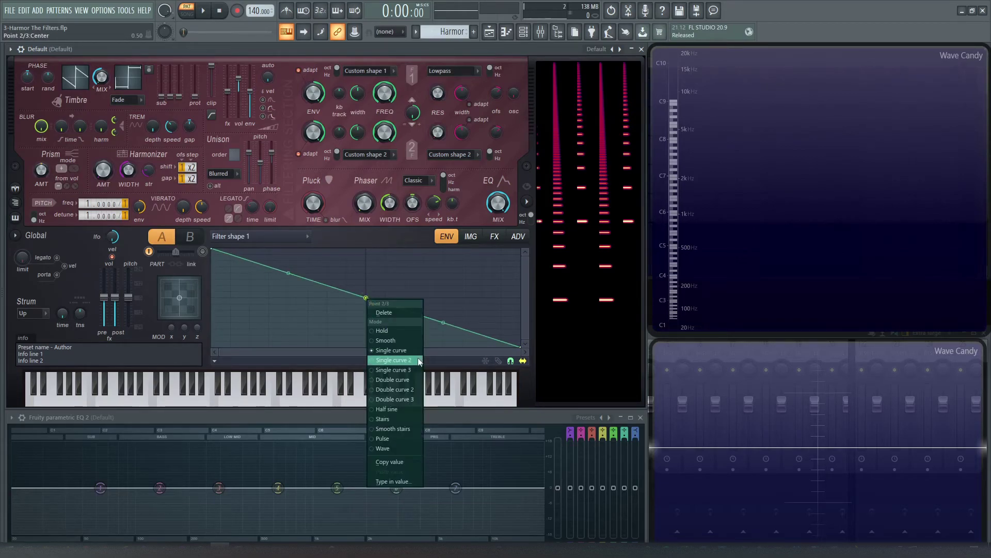
{"action": "left_click", "coordinate": [419, 422]}
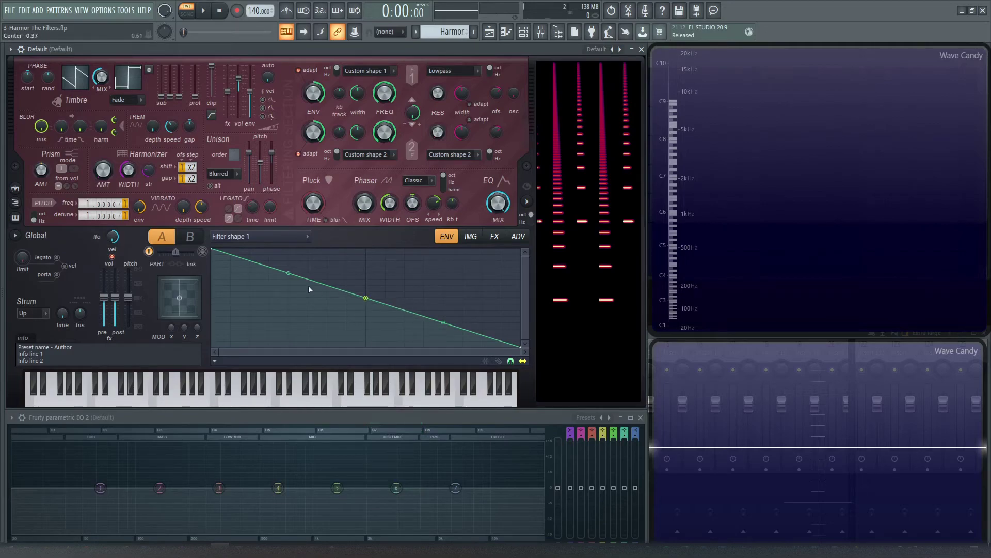
{"action": "mouse_move", "coordinate": [288, 273]}
{"action": "left_mouse_down"}
{"action": "mouse_move", "coordinate": [288, 232]}
{"action": "mouse_move", "coordinate": [288, 258]}
{"action": "left_mouse_up"}
{"action": "mouse_move", "coordinate": [445, 321]}
{"action": "left_mouse_down"}
{"action": "mouse_move", "coordinate": [444, 304]}
{"action": "mouse_move", "coordinate": [444, 314]}
{"action": "left_mouse_up"}
{"action": "right_click", "coordinate": [444, 316]}
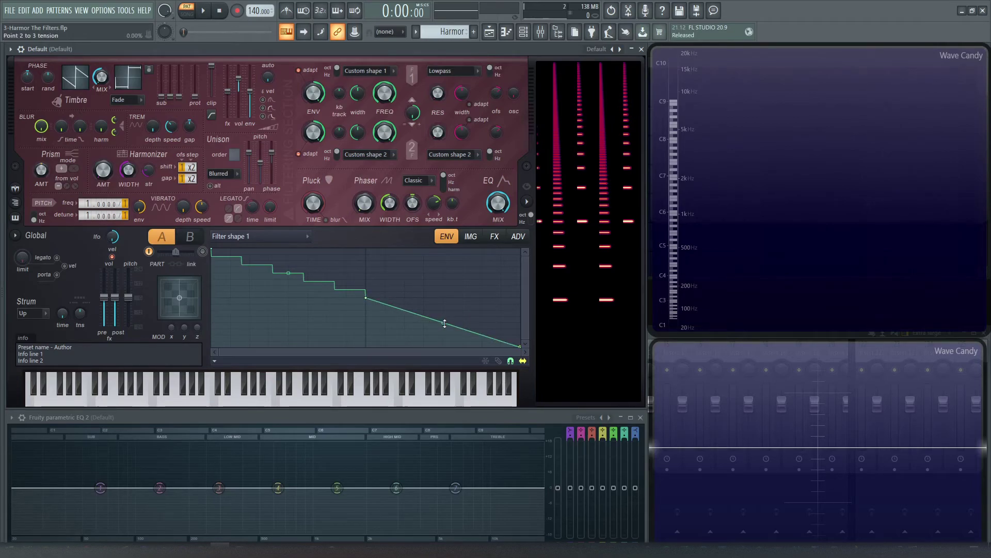
- Set the last point of Filter shape 1 to Wave mode and reduce its tension to about eight cycles
{"action": "right_click", "coordinate": [516, 345]}
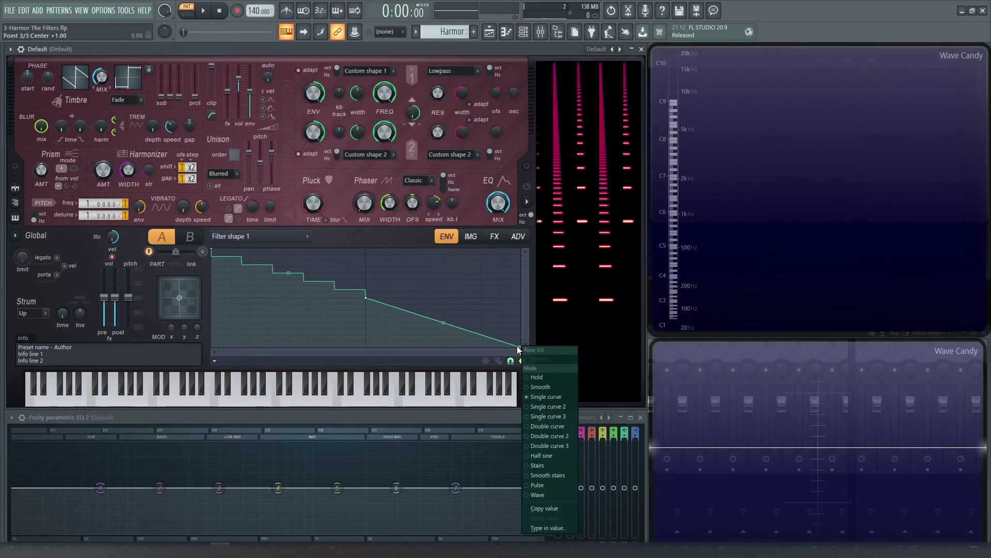
{"action": "left_click", "coordinate": [574, 486]}
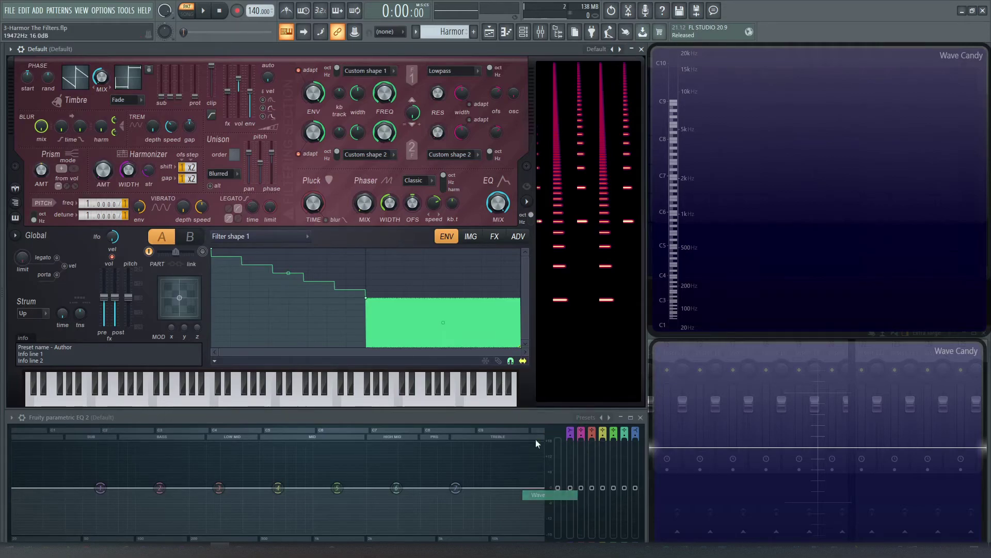
{"action": "left_click_drag", "start_coordinate": [443, 323], "coordinate": [443, 293]}
- Play C4 and notes between D5 and G5 to audition the stairs-and-wave shape, adjusting filter 1's frequency
{"action": "key", "text": "z"}
{"action": "left_click_drag", "start_coordinate": [385, 94], "coordinate": [384, 113]}
{"action": "key", "text": "r"}
{"action": "key", "text": "r"}
{"action": "key", "text": "e"}
{"action": "key", "text": "w"}
{"action": "key", "text": "e"}
{"action": "key", "text": "t"}
{"action": "key", "text": "w"}
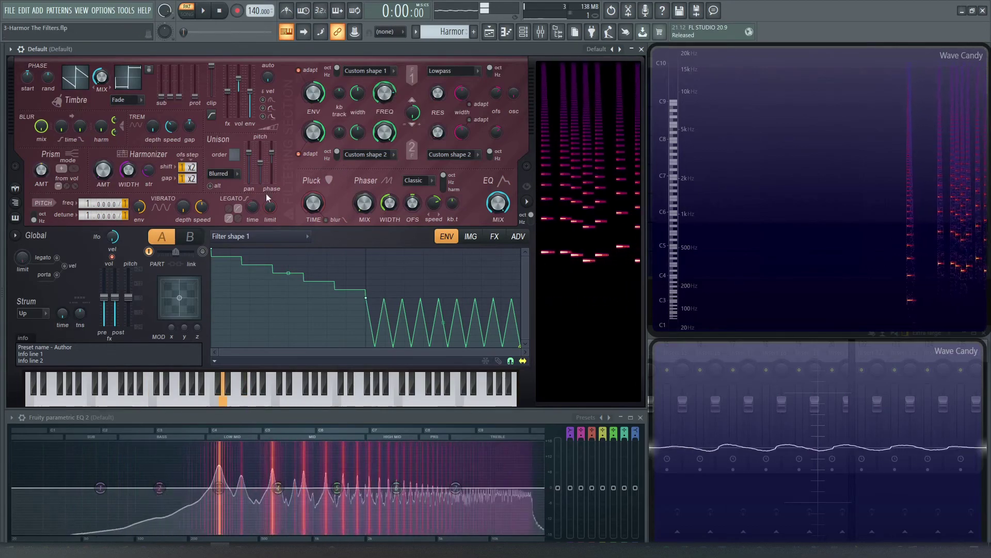
- Disable the filter 1 frequency envelope and play held notes while sweeping the filter frequency
{"action": "right_click", "coordinate": [384, 93]}
{"action": "left_click", "coordinate": [407, 124]}
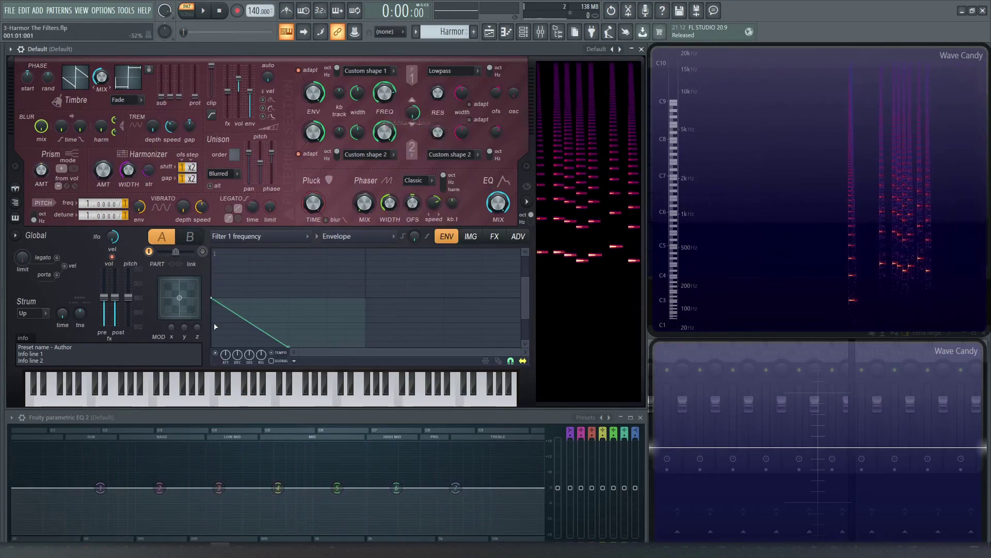
{"action": "left_click", "coordinate": [215, 352]}
{"action": "key", "text": "r"}
{"action": "key", "text": "w"}
{"action": "key", "text": "z"}
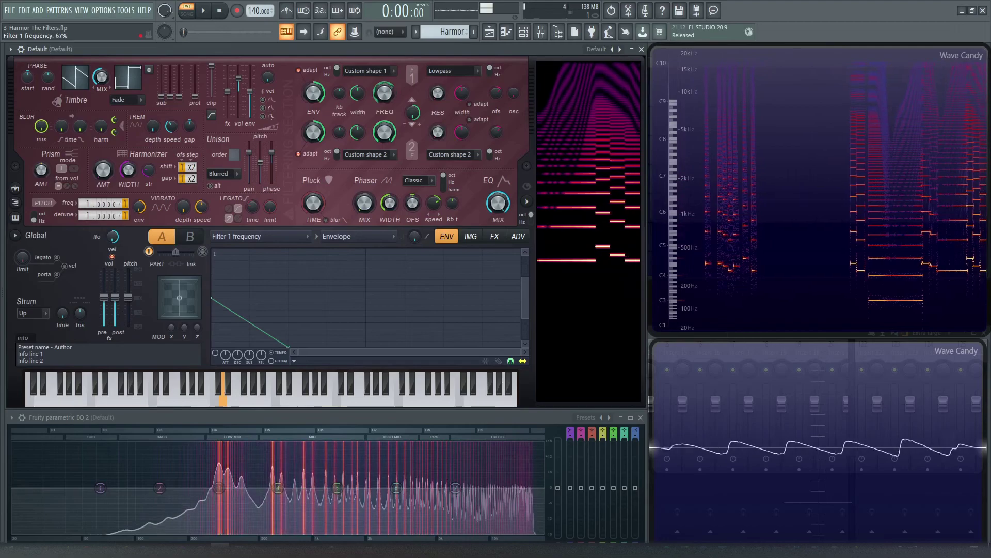
- Switch filter 1 to Custom shape 2 and back to Custom shape 1 to bring up the Filter shape 1 curve
{"action": "left_click", "coordinate": [378, 71]}
{"action": "left_click", "coordinate": [370, 262]}
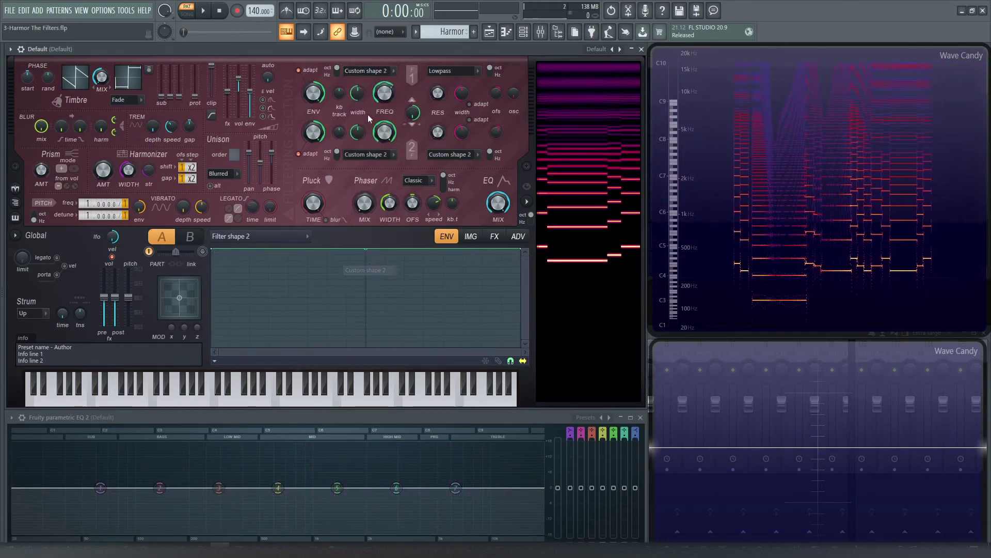
{"action": "left_click", "coordinate": [368, 71]}
{"action": "left_click", "coordinate": [367, 261]}
{"action": "left_click", "coordinate": [381, 71]}
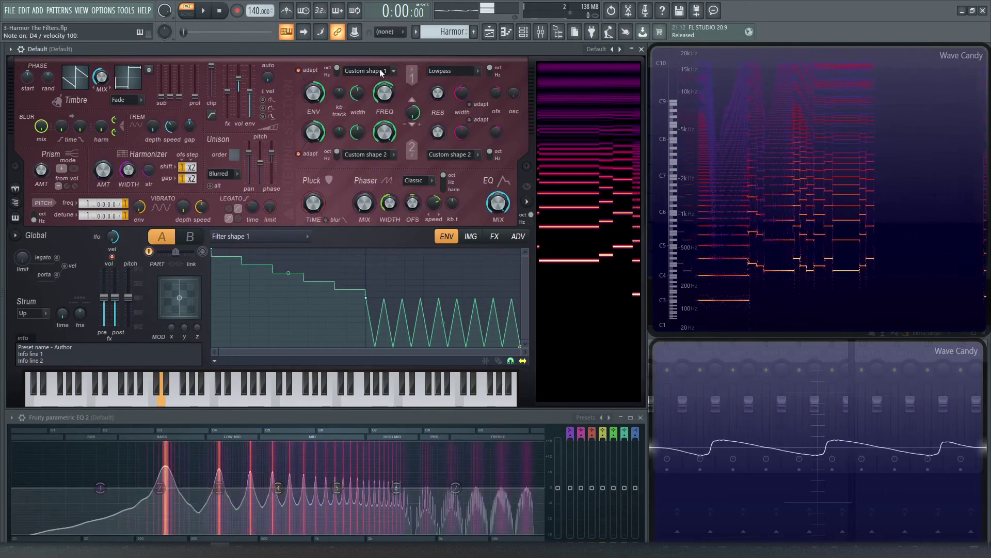
{"action": "left_click", "coordinate": [386, 71]}
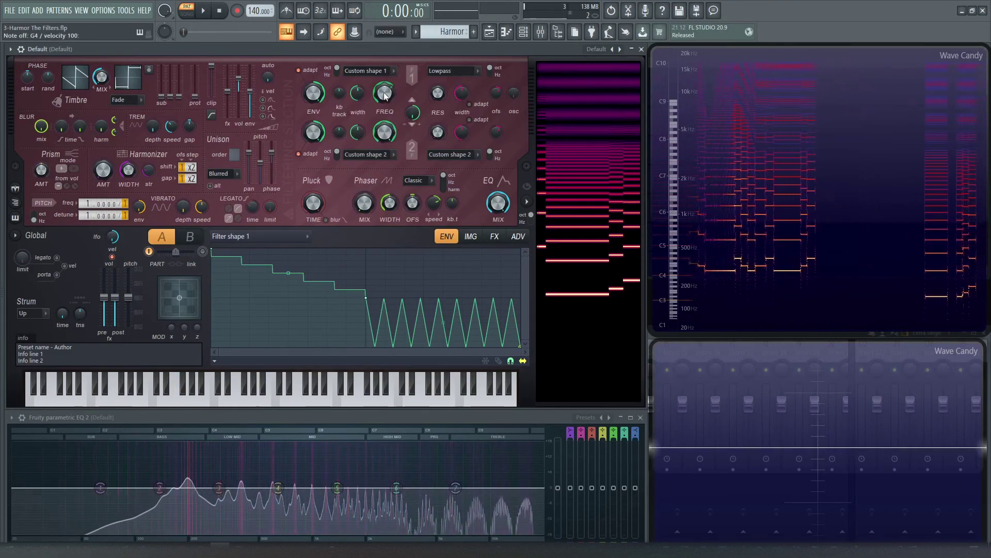
- Make the wave segment of Filter shape 1 much denser, sweeping filter 1's frequency over D4 and D5 to G5 notes
{"action": "mouse_move", "coordinate": [384, 98]}
{"action": "left_mouse_down"}
{"action": "mouse_move", "coordinate": [384, 126]}
{"action": "mouse_move", "coordinate": [385, 90]}
{"action": "left_mouse_up"}
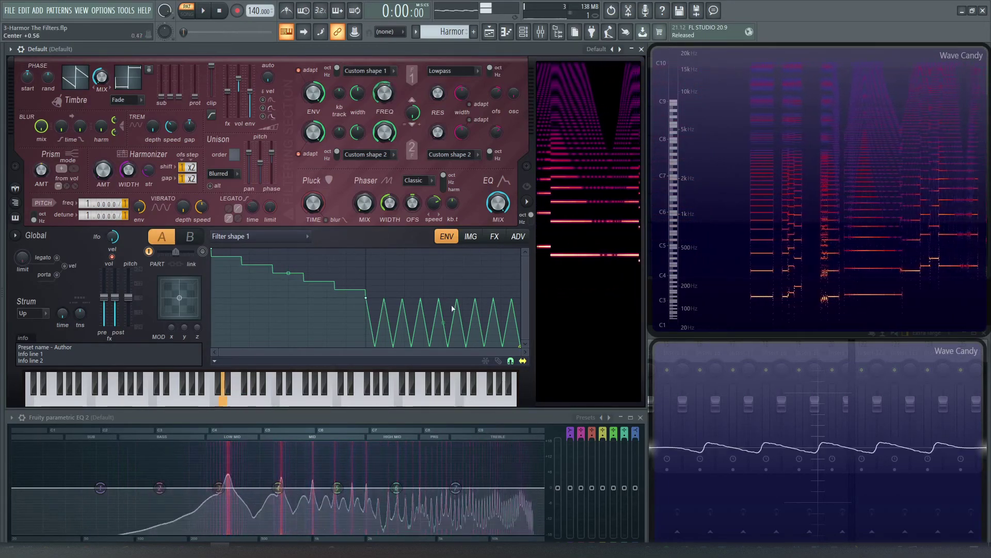
{"action": "left_click_drag", "start_coordinate": [443, 323], "coordinate": [443, 306]}
{"action": "key", "text": "x"}
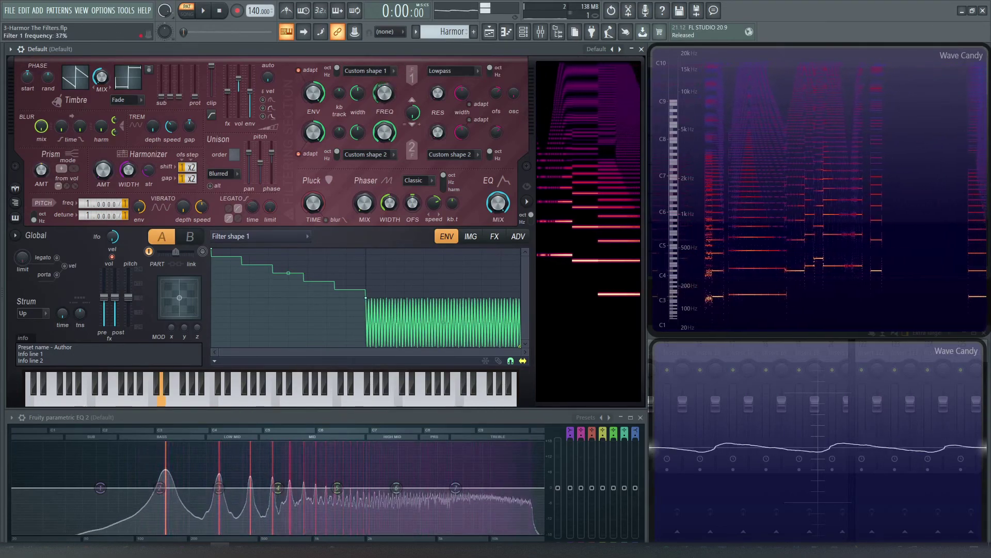
{"action": "left_click_drag", "start_coordinate": [384, 92], "coordinate": [385, 93]}
{"action": "key", "text": "r"}
{"action": "key", "text": "w"}
{"action": "key", "text": "e"}
{"action": "key", "text": "r"}
{"action": "key", "text": "e"}
{"action": "key", "text": "t"}
- Move the stairs-to-wave point near the curve's start, sweep the frequency over held notes, and move it lower at about three quarters along
{"action": "left_click_drag", "start_coordinate": [366, 298], "coordinate": [269, 298]}
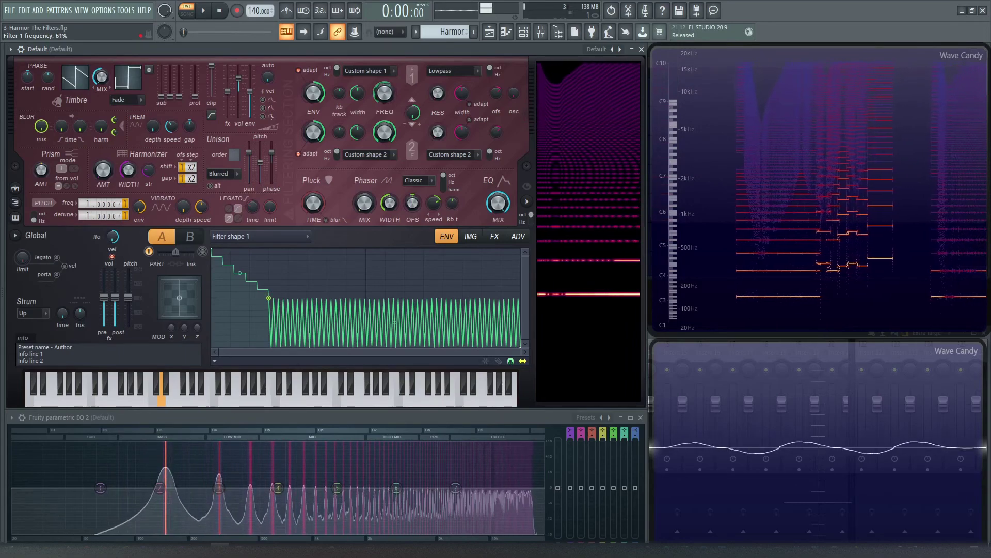
{"action": "left_click_drag", "start_coordinate": [385, 93], "coordinate": [385, 97]}
{"action": "key", "text": "z"}
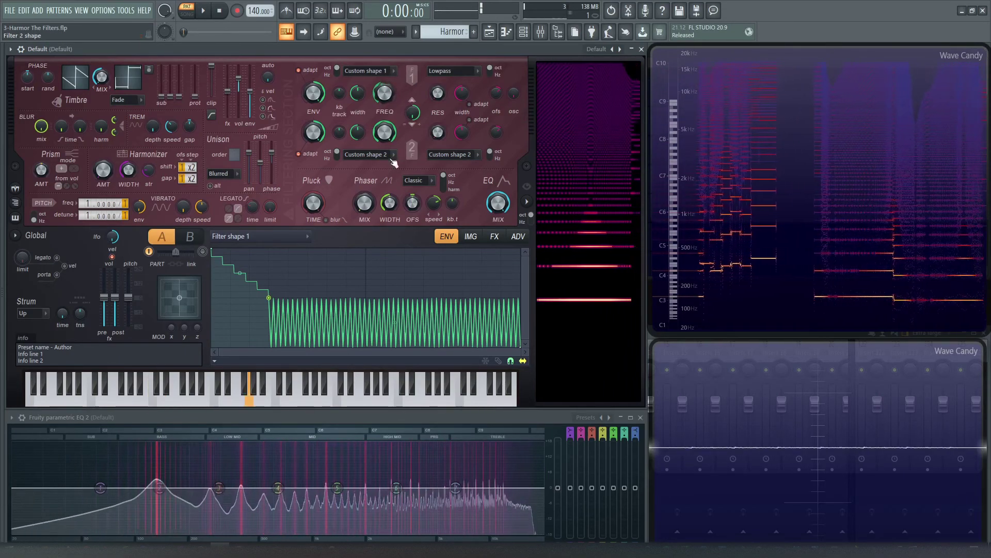
{"action": "left_click_drag", "start_coordinate": [269, 297], "coordinate": [443, 316]}
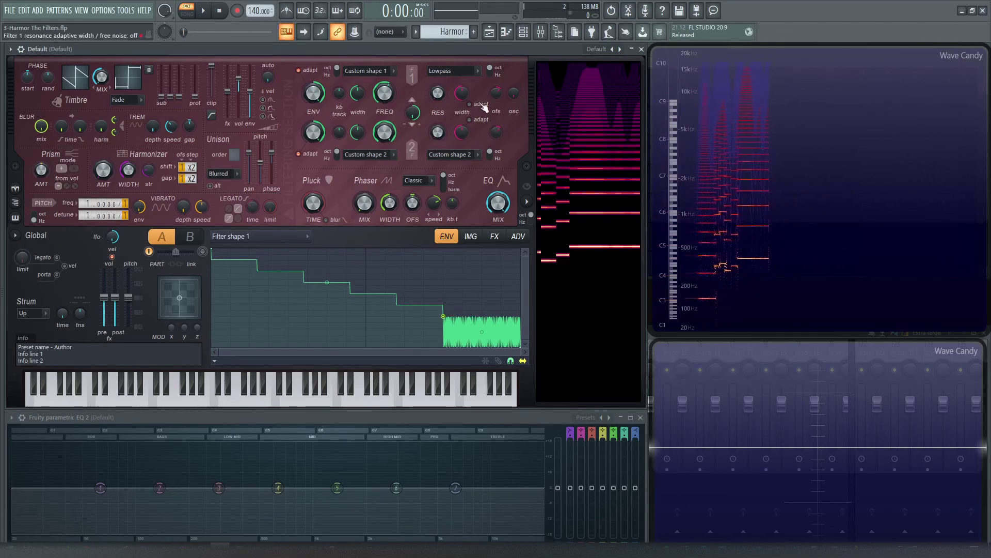
- Review the resonance types available for filter 1
{"action": "left_click", "coordinate": [463, 78]}
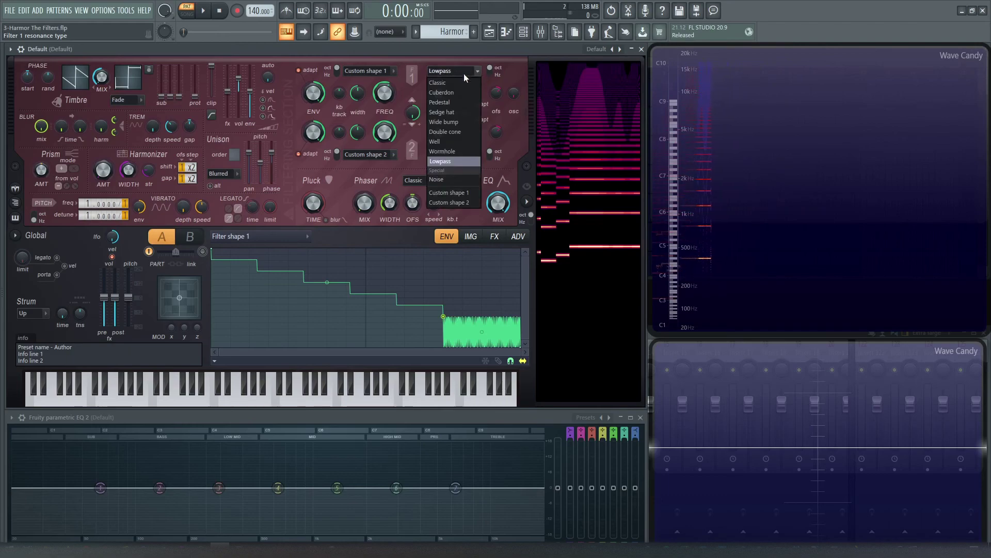
{"action": "left_click", "coordinate": [451, 202]}
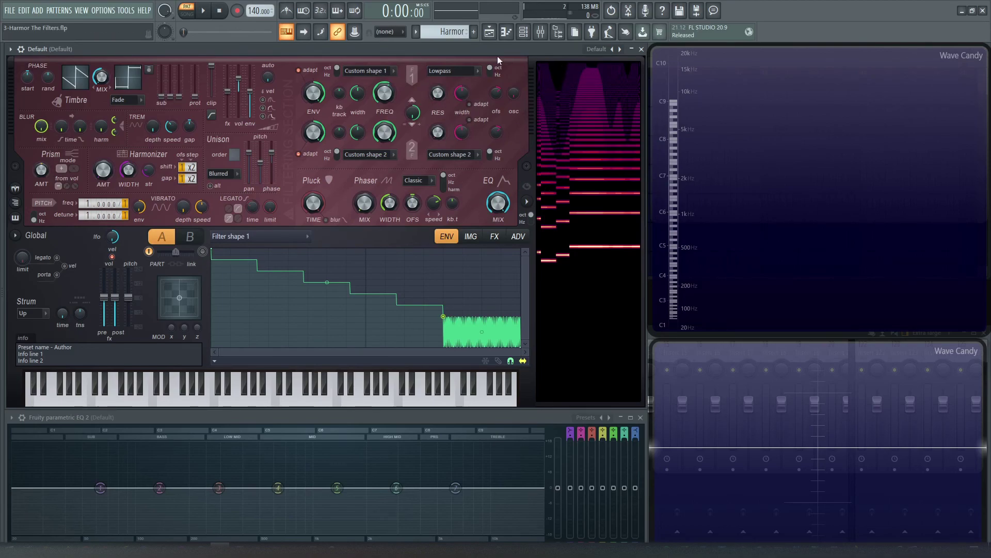
{"action": "left_click", "coordinate": [455, 71]}
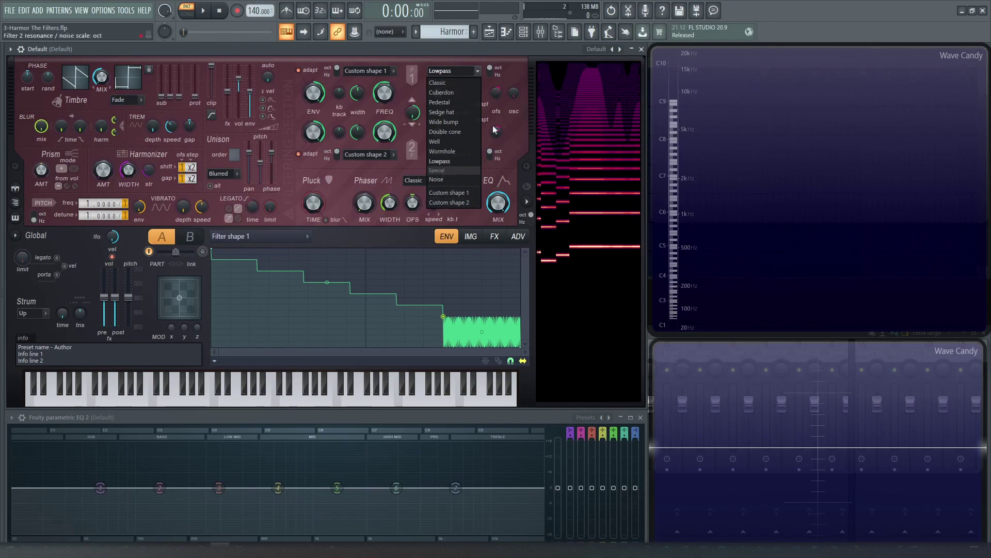
{"action": "left_click", "coordinate": [506, 50]}
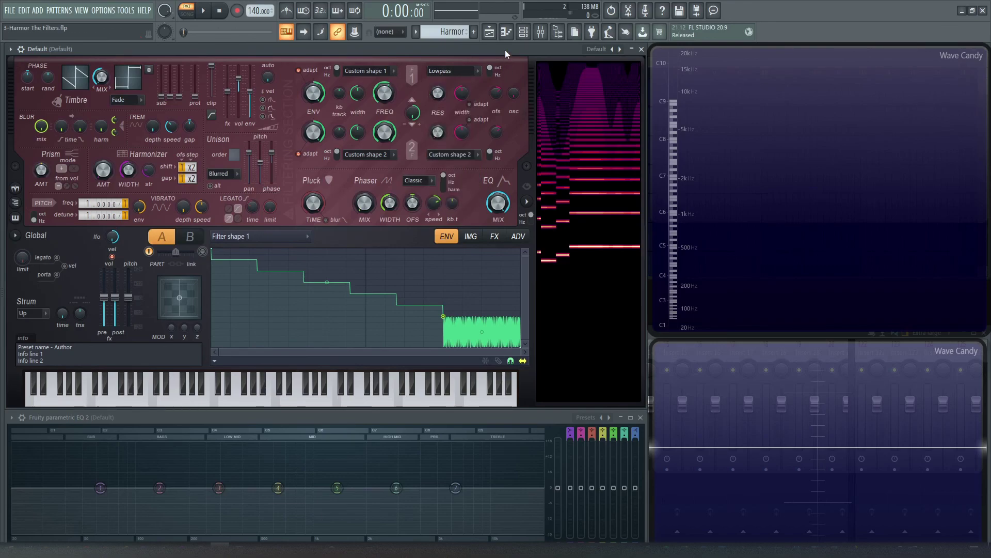